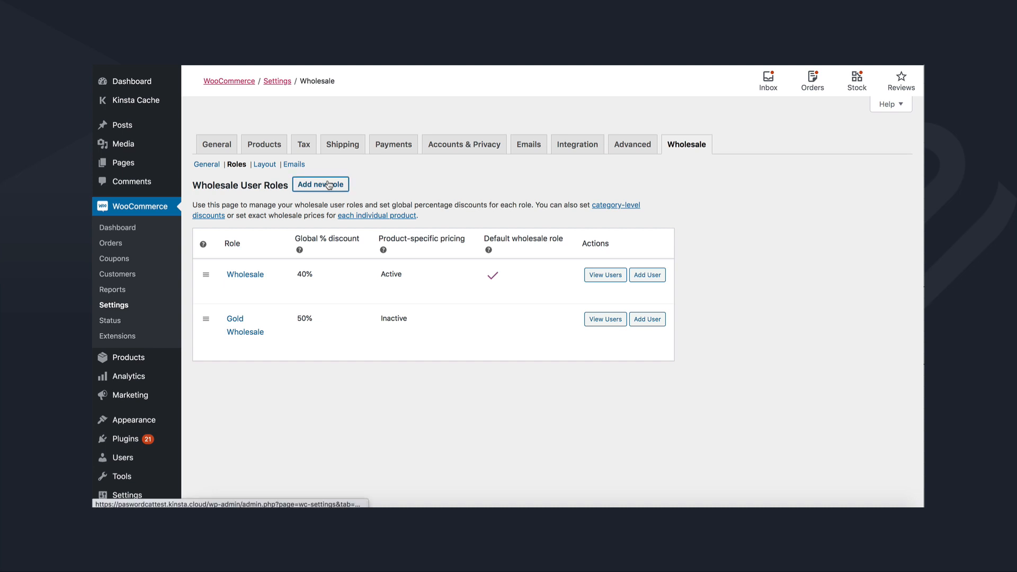
Add a 'Silver Wholesale' role with a 30% discount and product-specific pricing ticked.
left_click(333, 217)
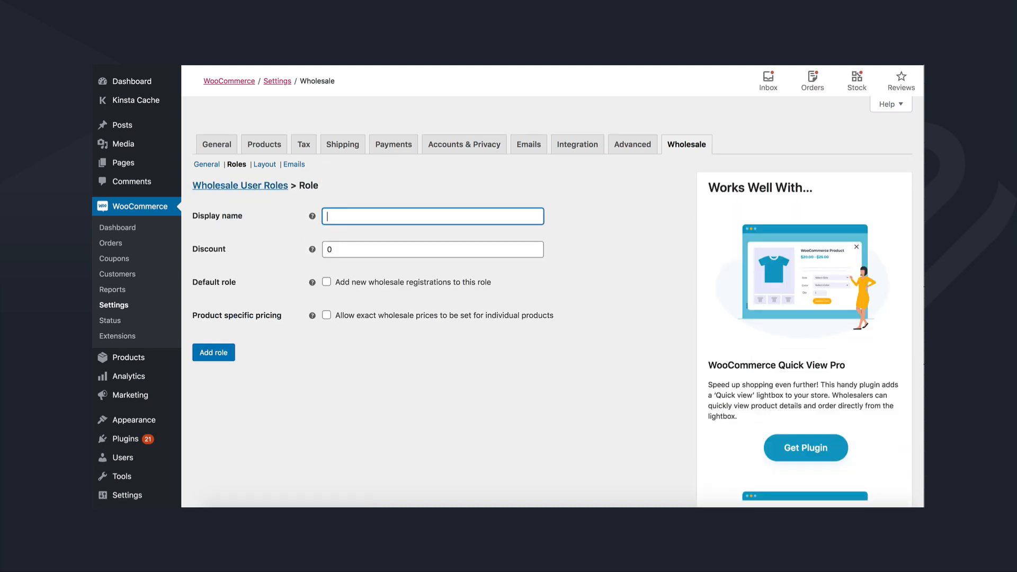
type("Silver Wholesale")
double_click(328, 250)
type("30")
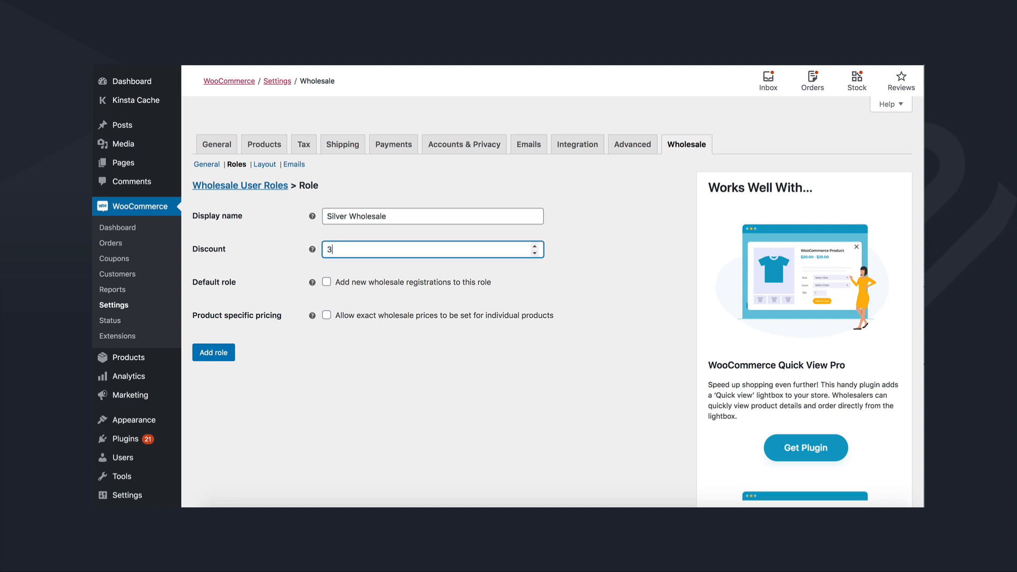
left_click(327, 316)
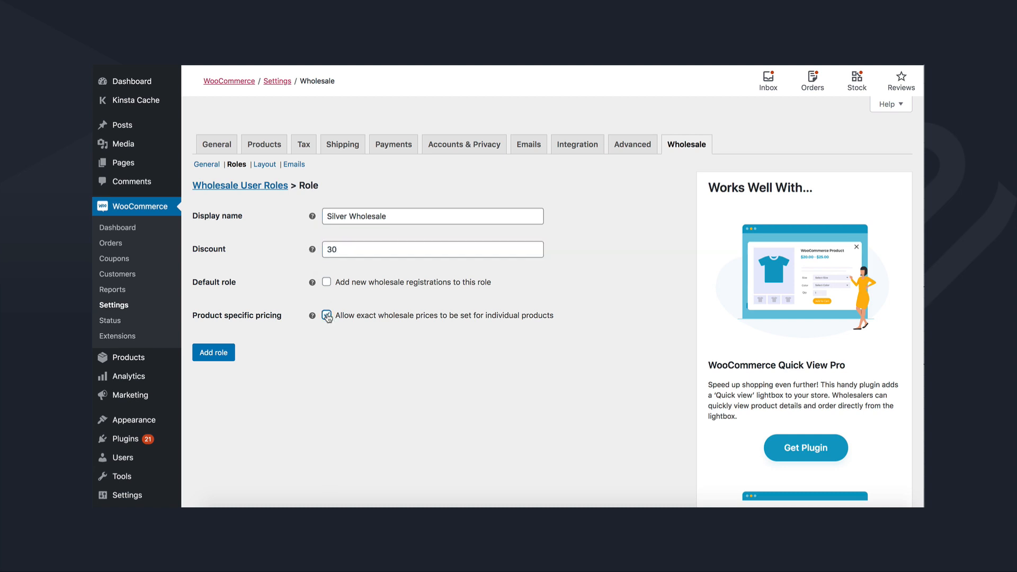
left_click(216, 356)
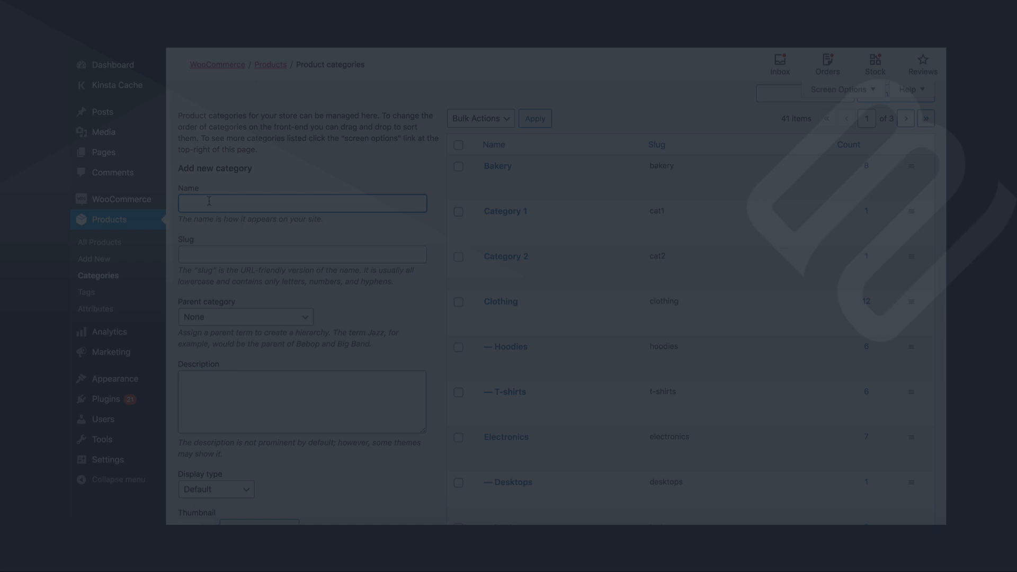
Add a wholesale-only 'Wholesale' category with 30, 40 and 50% discounts for the three roles.
type("W")
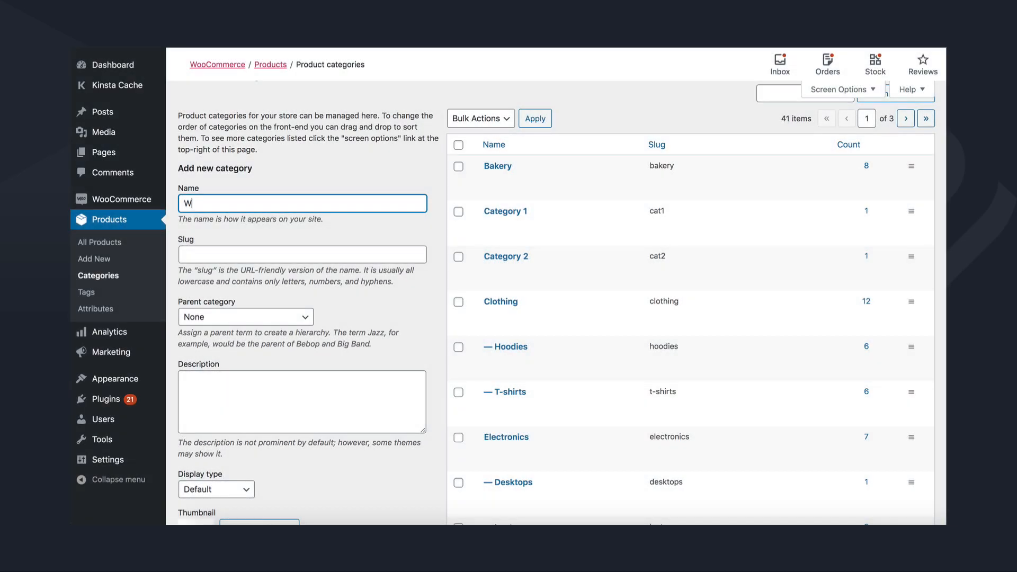
type("holesale")
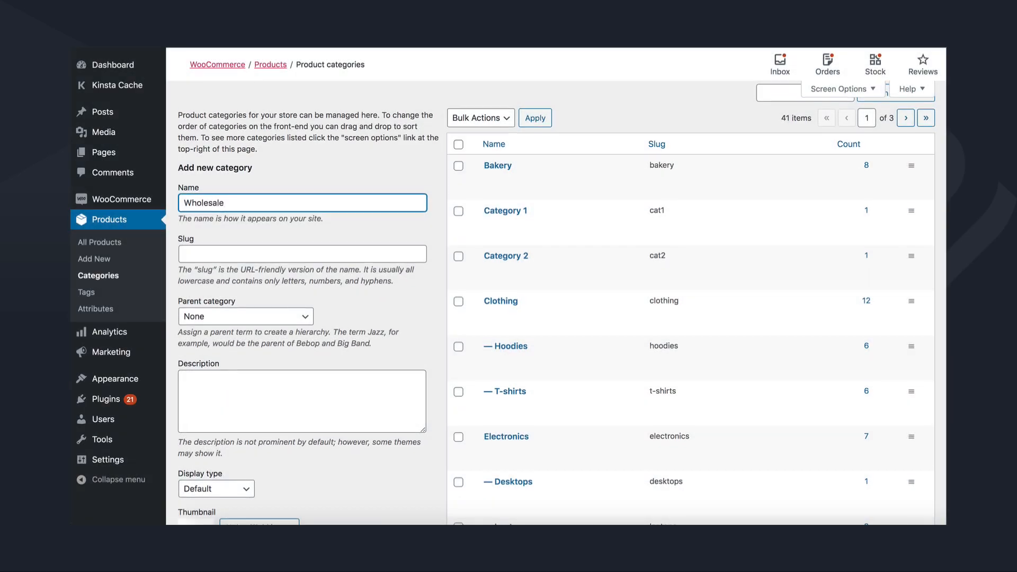
scroll(253, 232, "down", 6)
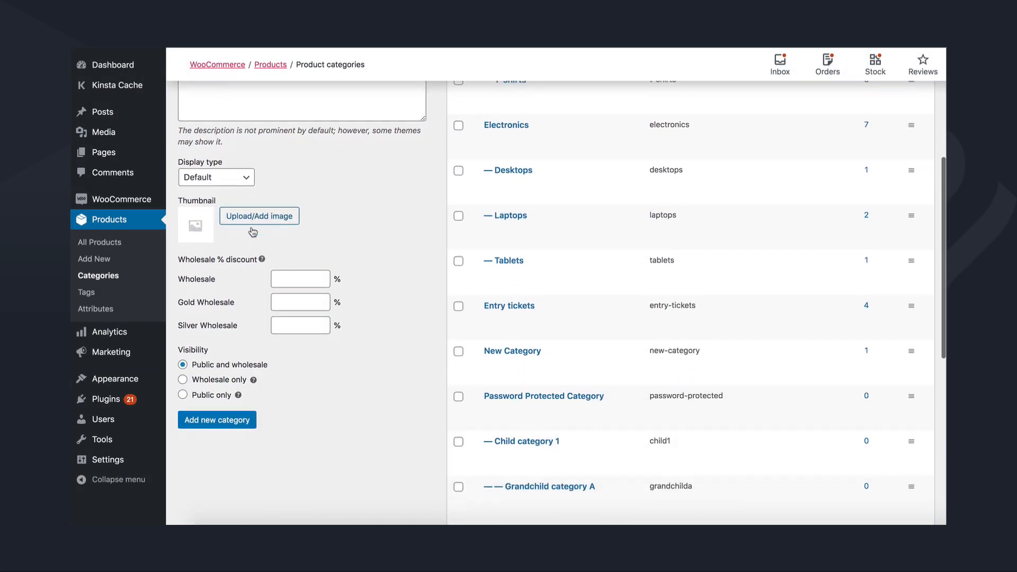
left_click(285, 279)
type("30")
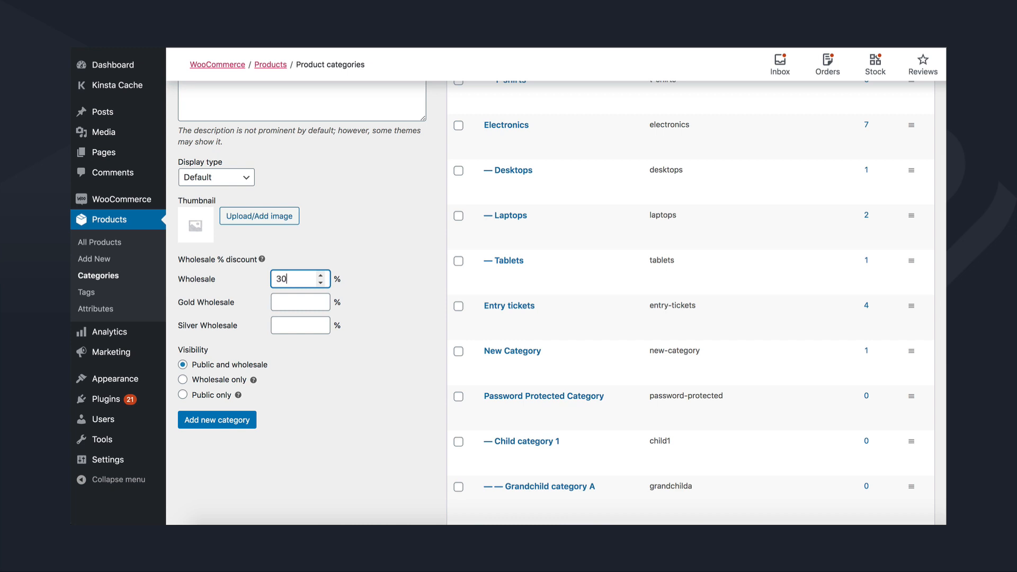
left_click(283, 301)
type("40")
left_click(283, 324)
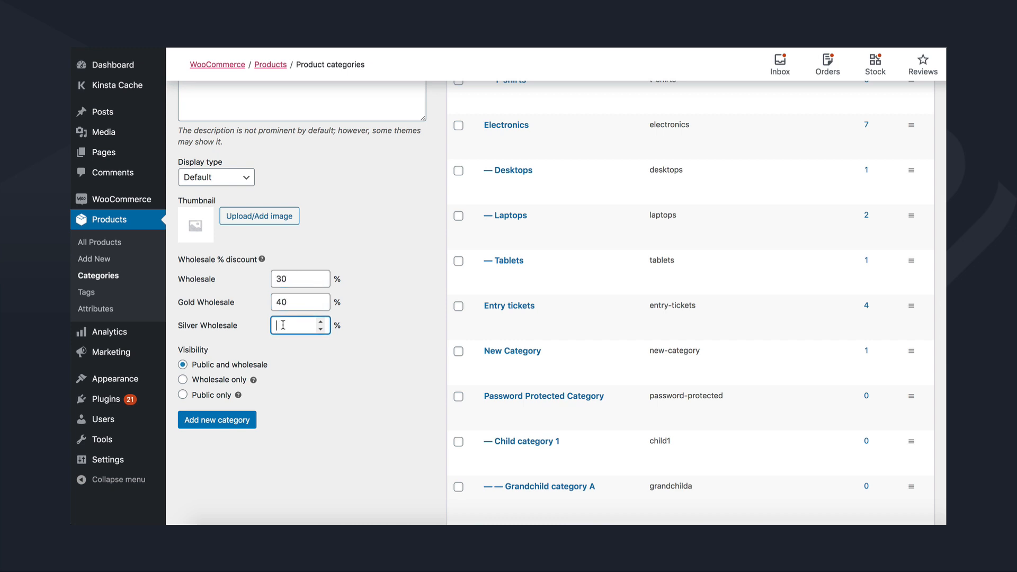
type("50")
left_click(183, 381)
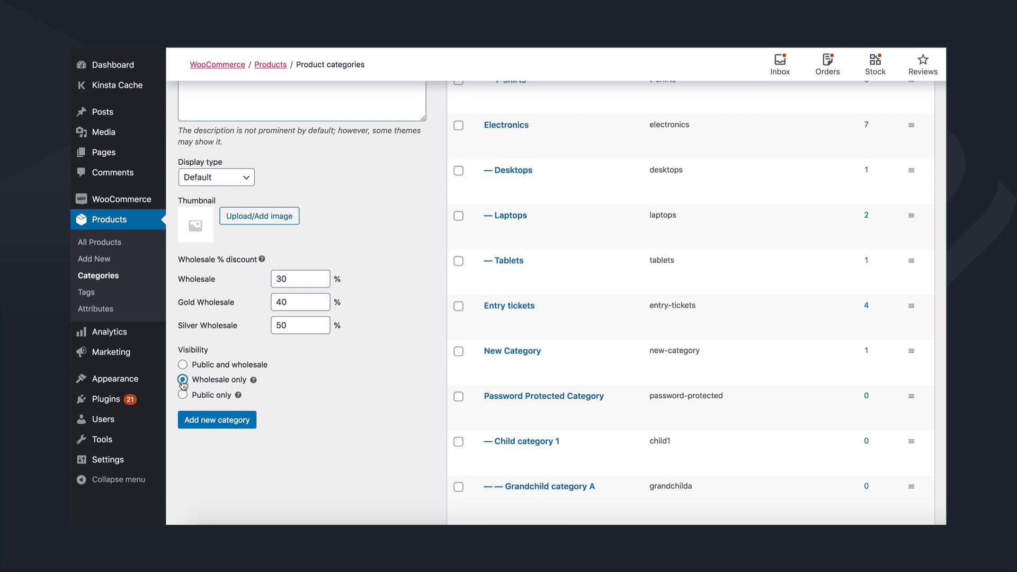
left_click(218, 423)
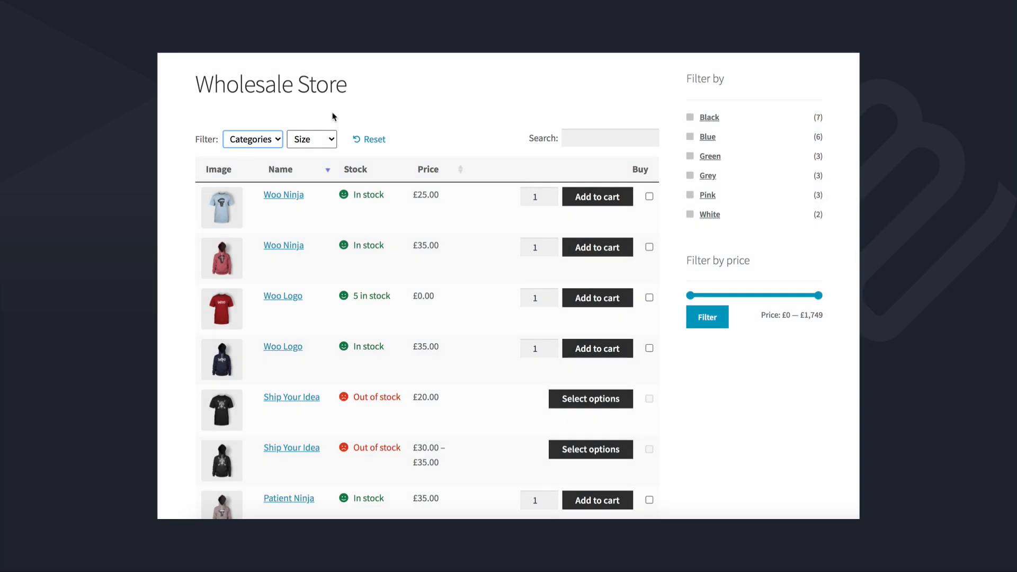
Filter to Hoodies, set Woo Ninja to quantity 3, and tick Woo Logo and Patient Ninja.
left_click(264, 139)
left_click(256, 165)
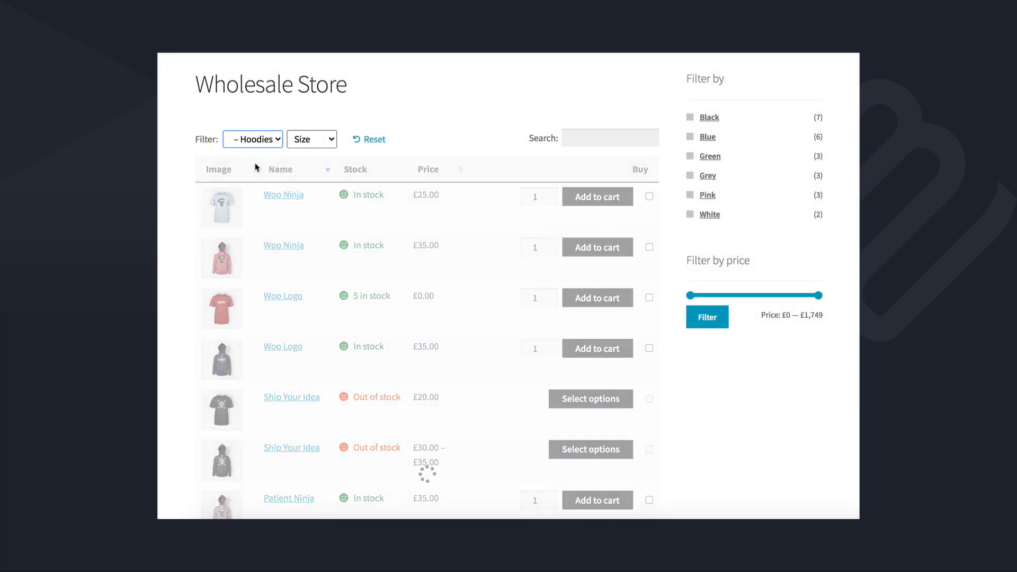
left_click(550, 193)
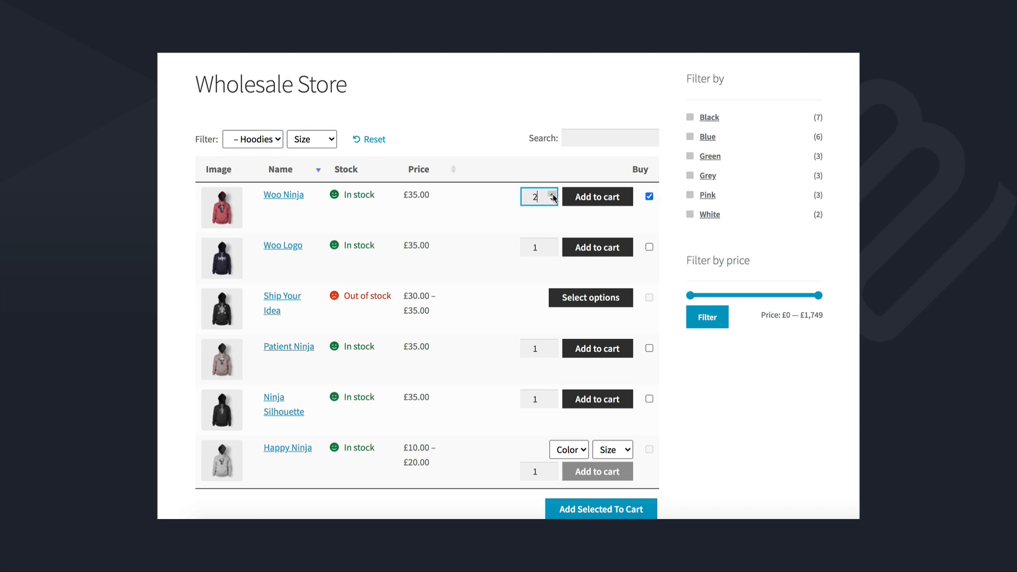
left_click(550, 194)
left_click(649, 247)
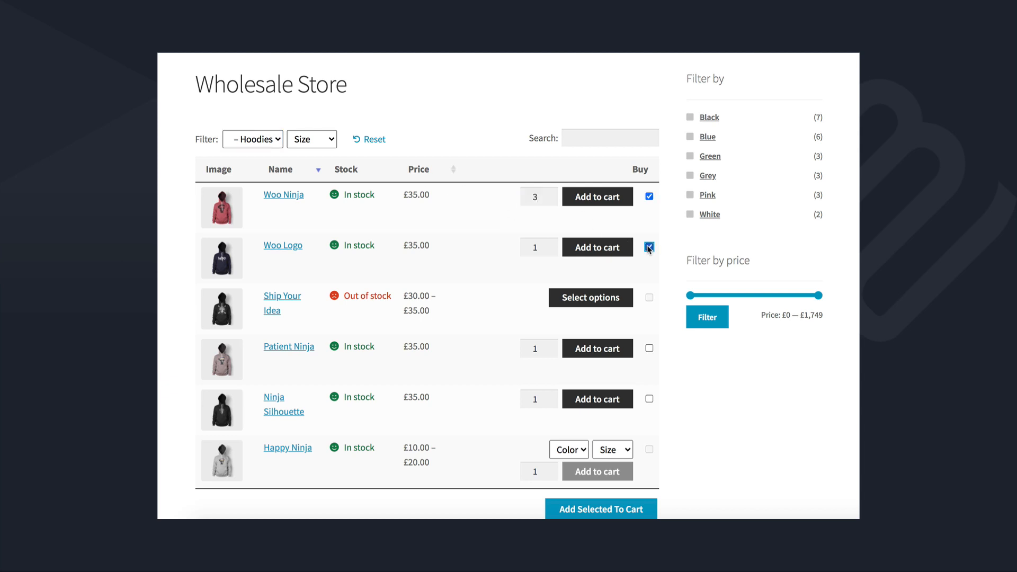
left_click(648, 348)
Select the Happy Ninja hoodie in Black, size Large, quantity 3.
scroll(588, 448, "down", 1)
left_click(577, 419)
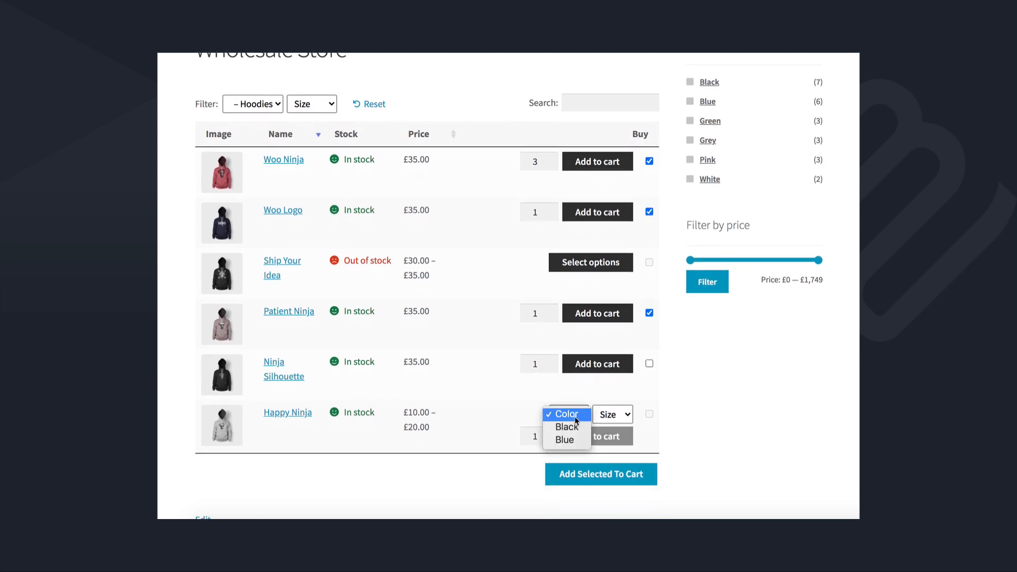
left_click(566, 426)
left_click(620, 414)
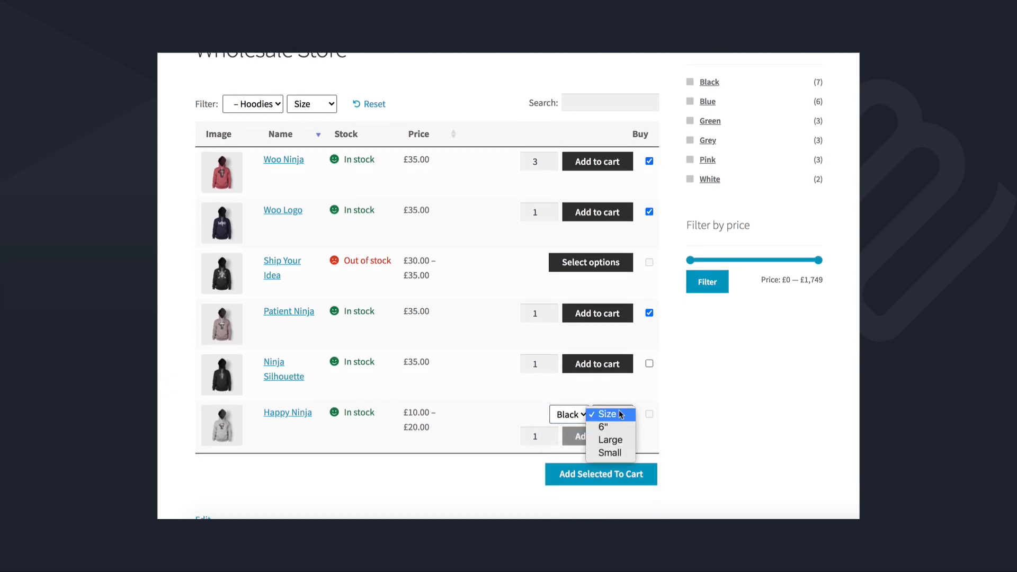
left_click(610, 439)
left_click(649, 415)
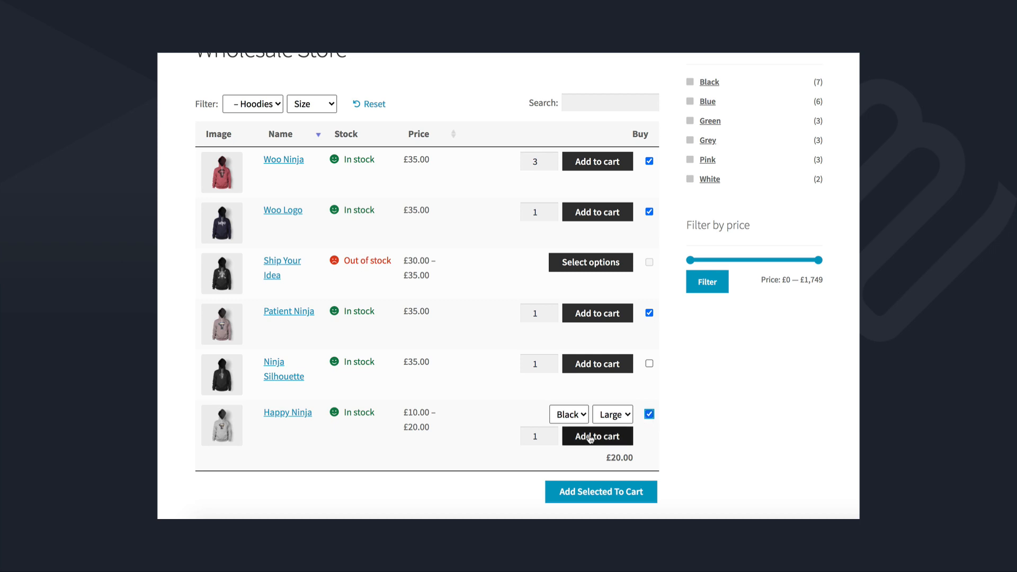
left_click(552, 433)
left_click(552, 433)
Add the selected hoodies to the cart and reset the filter to show all products.
left_click(601, 492)
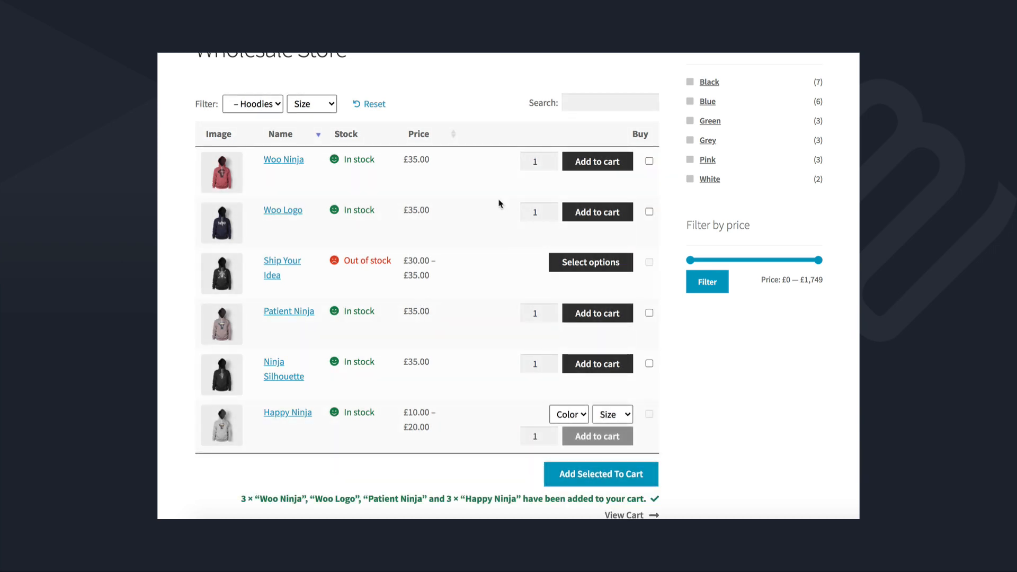
left_click(378, 104)
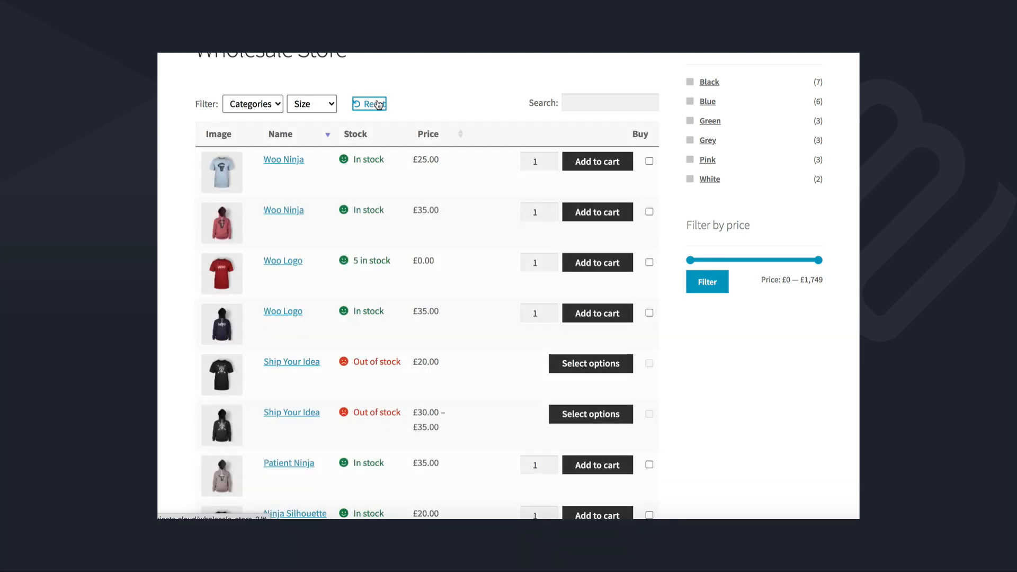
scroll(378, 104, "down", 5)
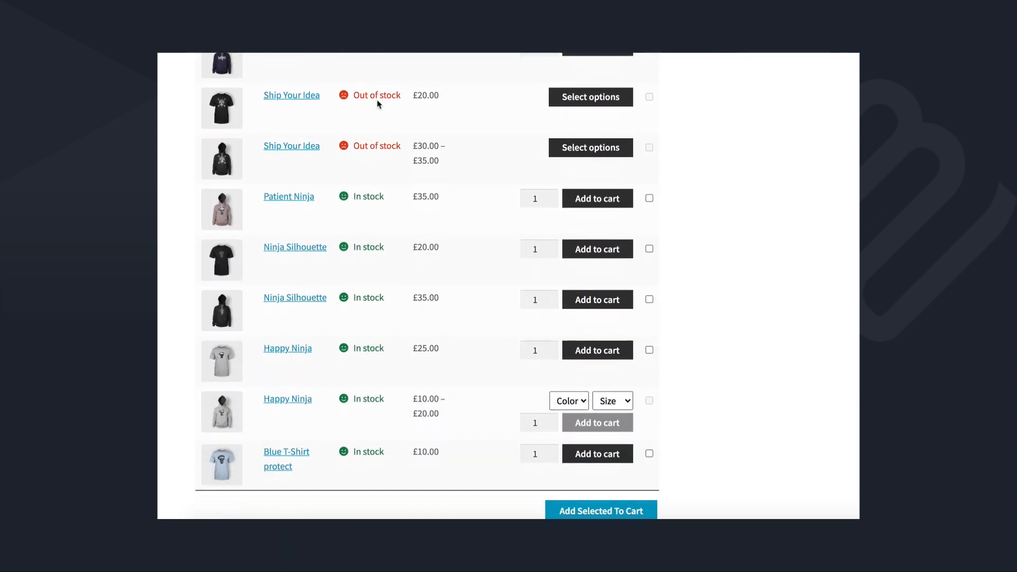
scroll(378, 104, "down", 1)
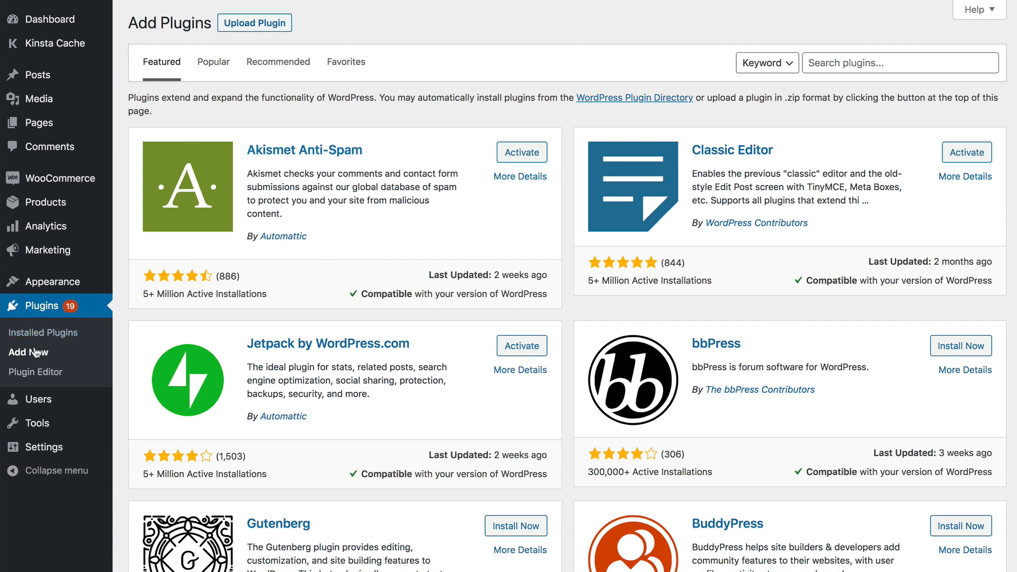
Upload woocommerce-wholesale-pro.zip as a plugin and install it.
left_click(248, 27)
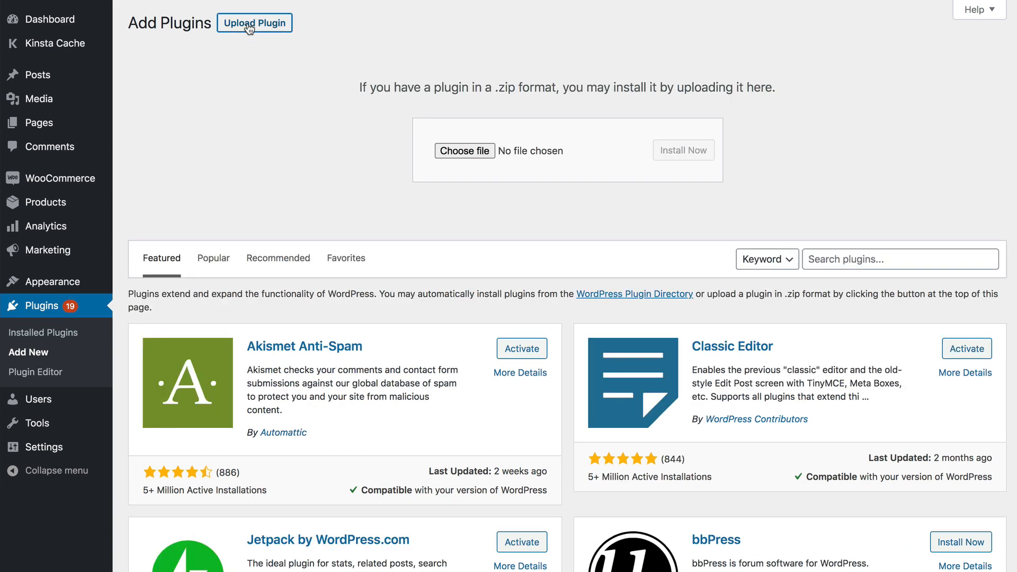
left_click(475, 150)
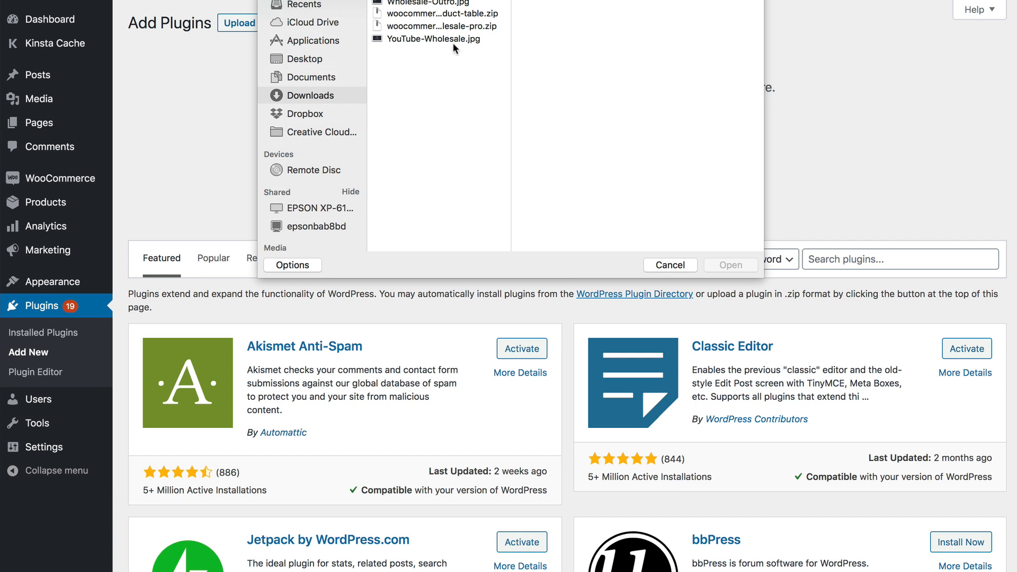
left_click(450, 26)
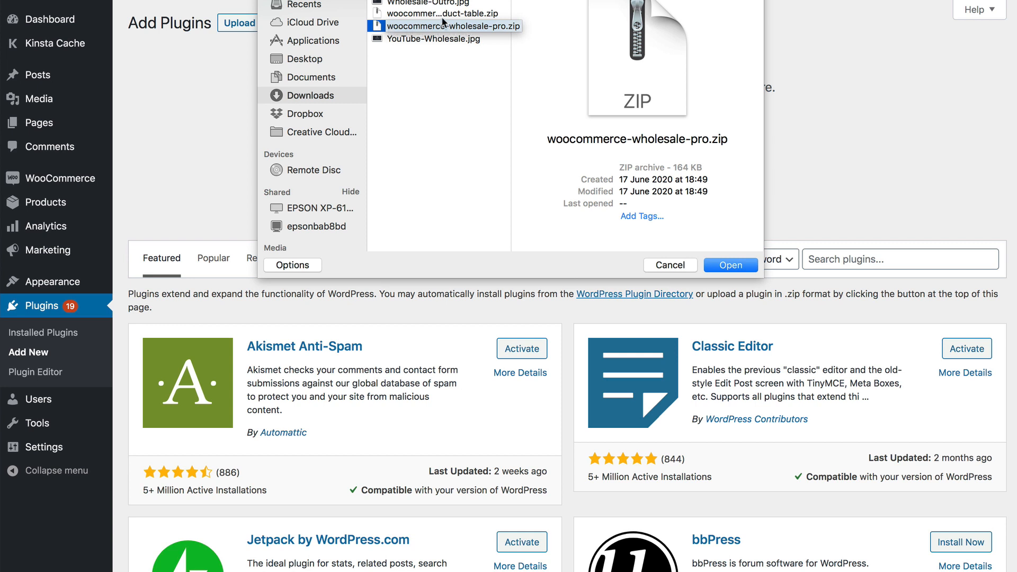
left_click(442, 15)
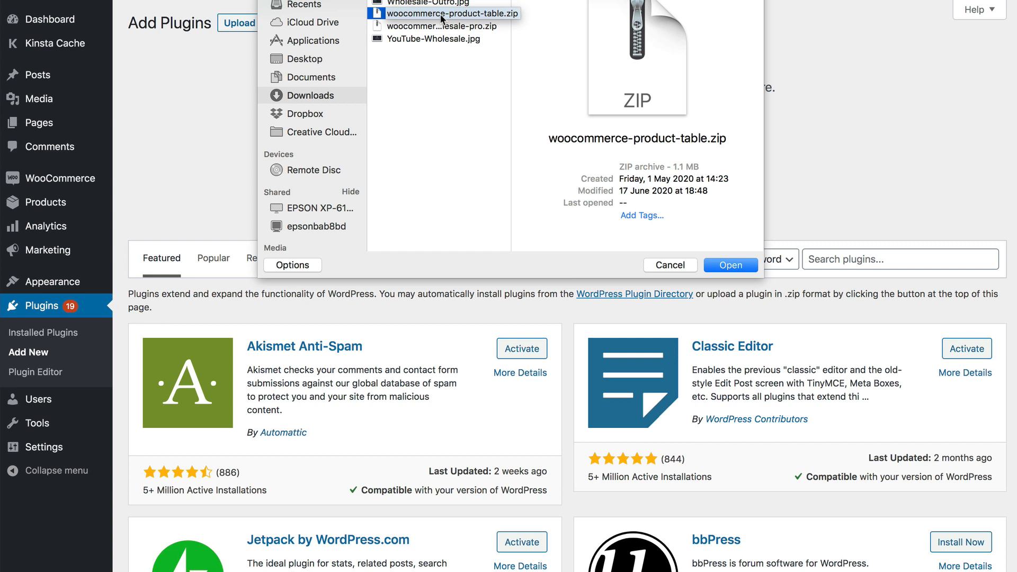
left_click(436, 28)
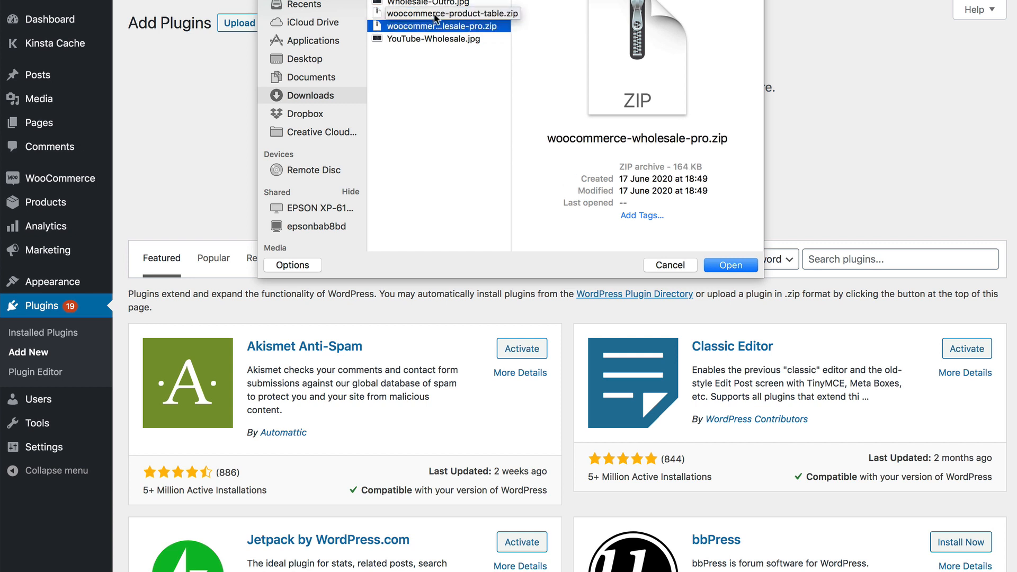
left_click(435, 17)
left_click(434, 28)
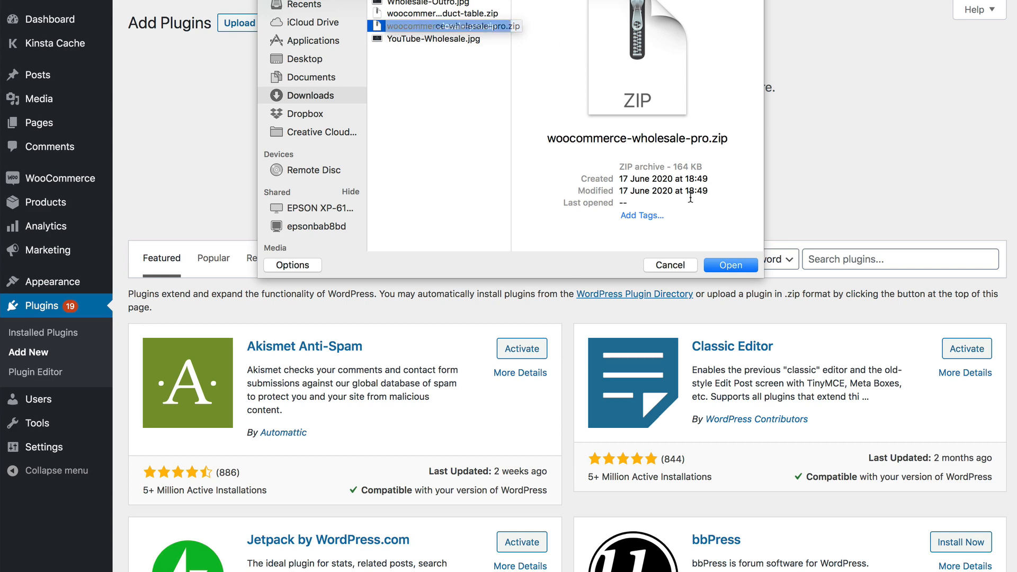
left_click(725, 266)
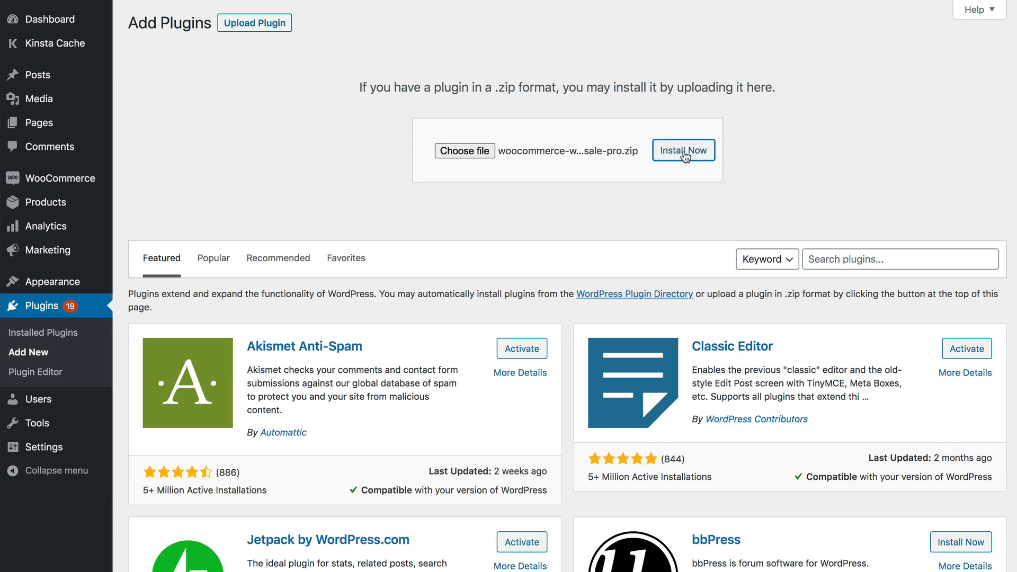
left_click(682, 151)
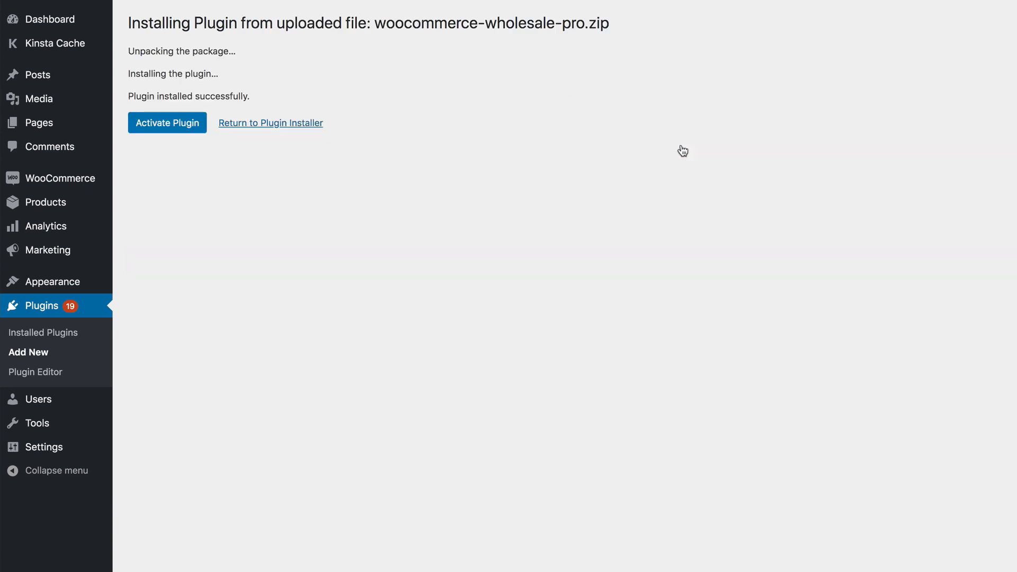
Activate the wholesale plugin and go to the Wholesale section of WooCommerce settings.
left_click(165, 124)
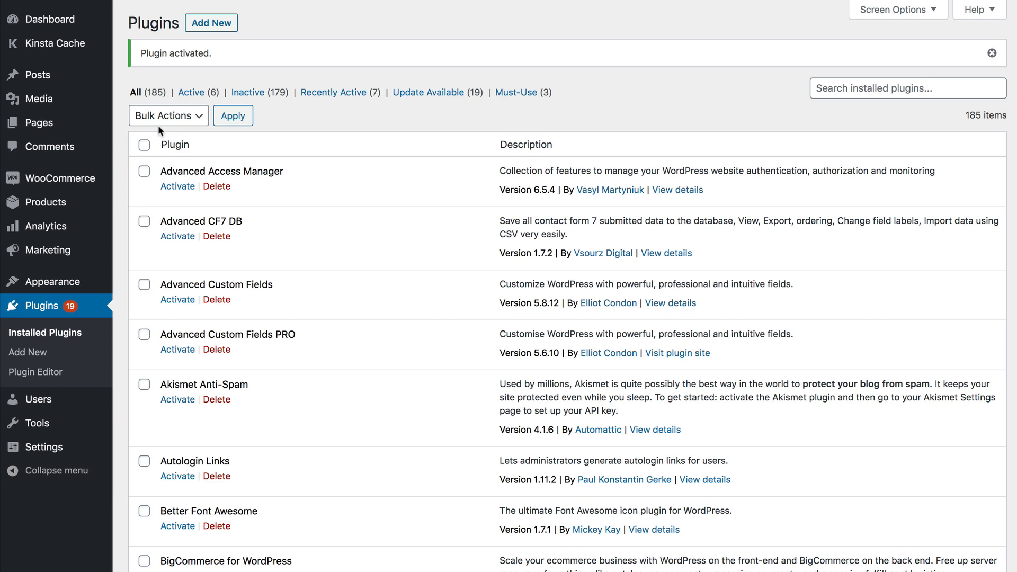
mouse_move(44, 180)
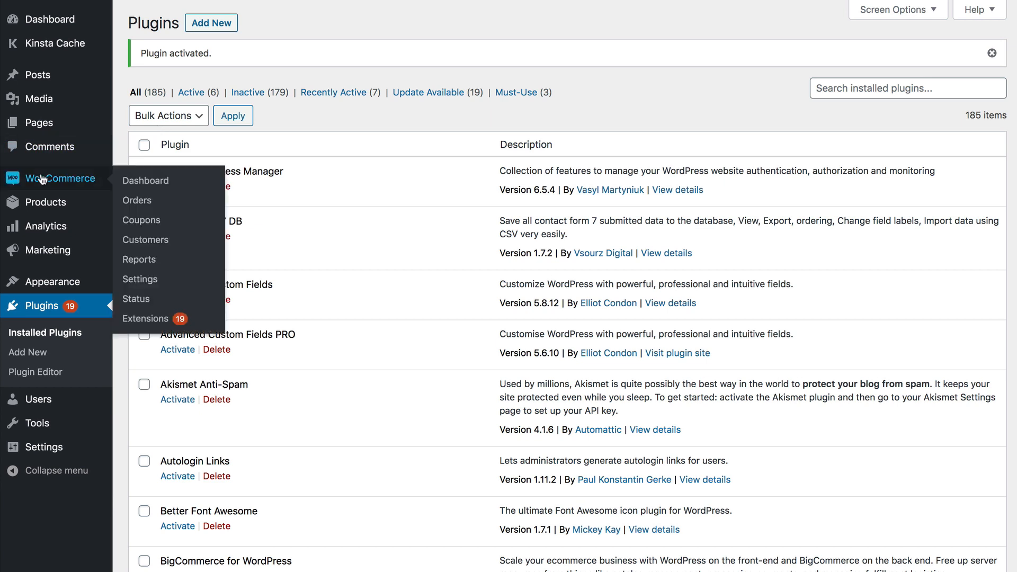
left_click(150, 281)
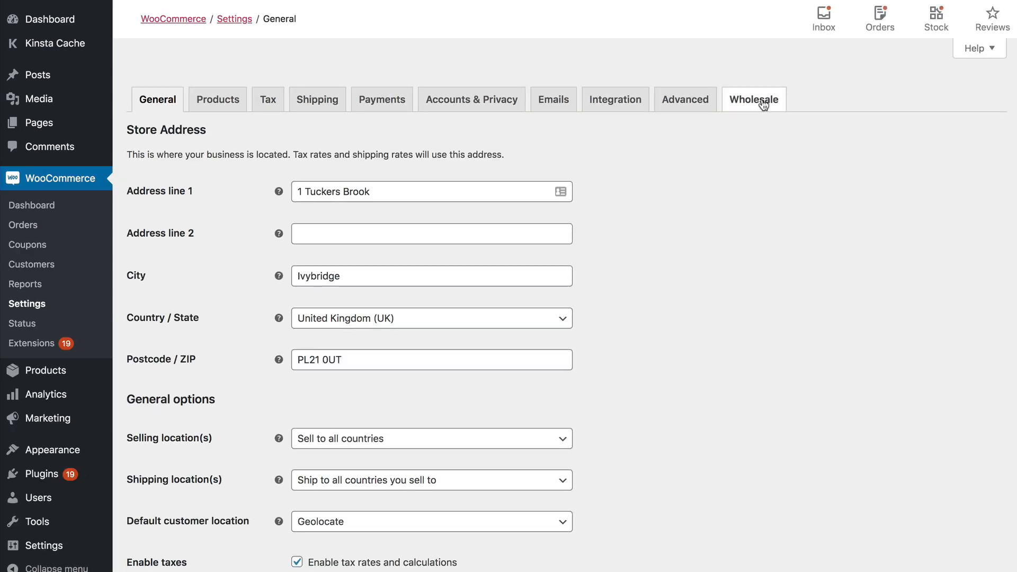
left_click(756, 104)
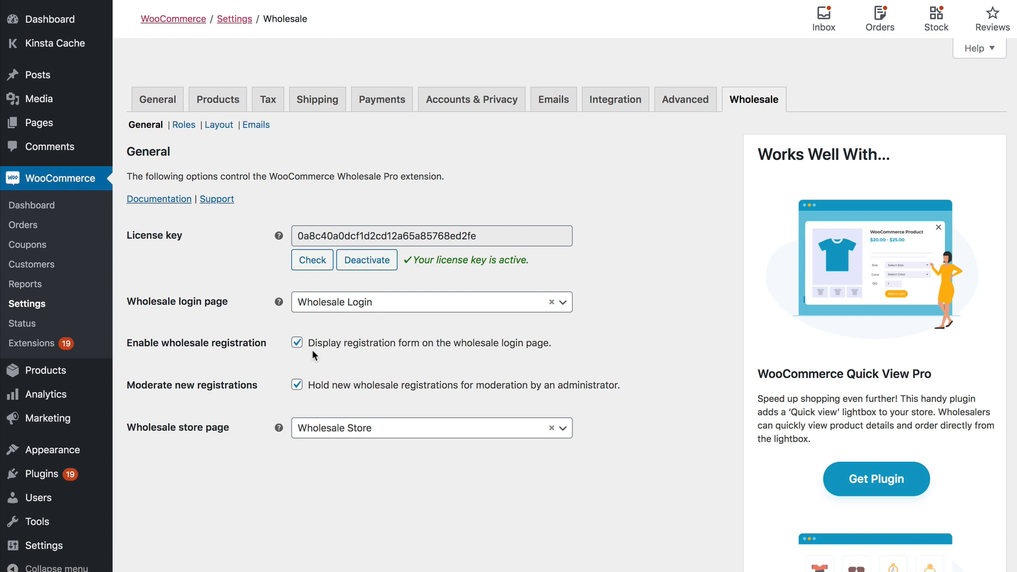
Keep wholesale registration enabled and Wholesale Store as the store page, then view the Roles settings.
left_click(297, 343)
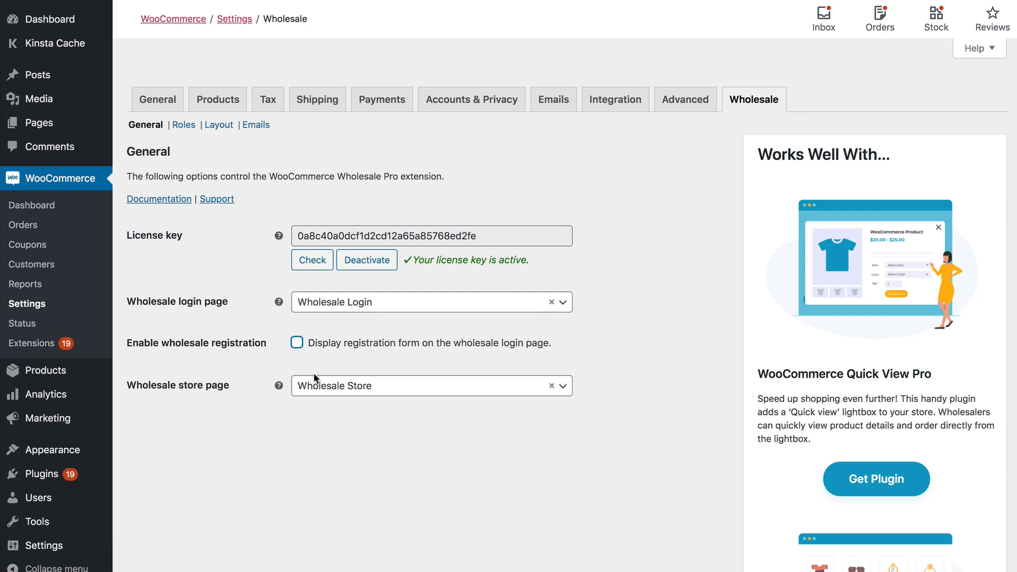
left_click(296, 343)
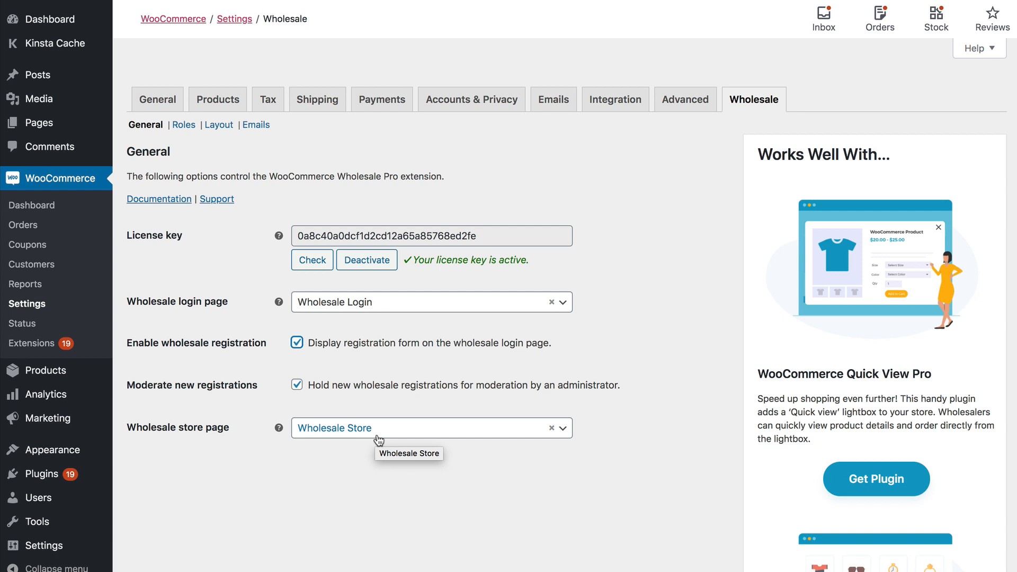
left_click(562, 429)
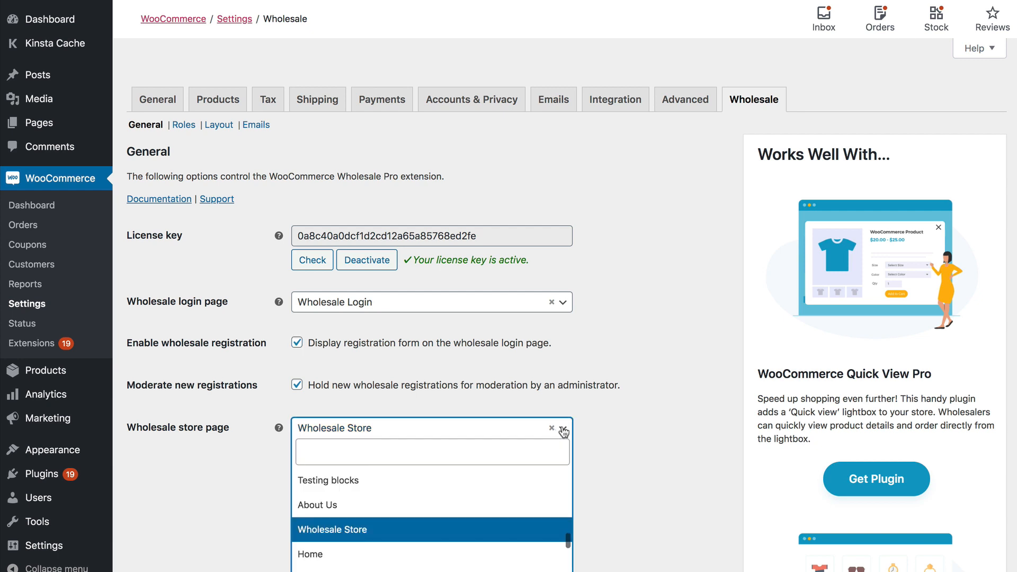
left_click(564, 432)
left_click(563, 303)
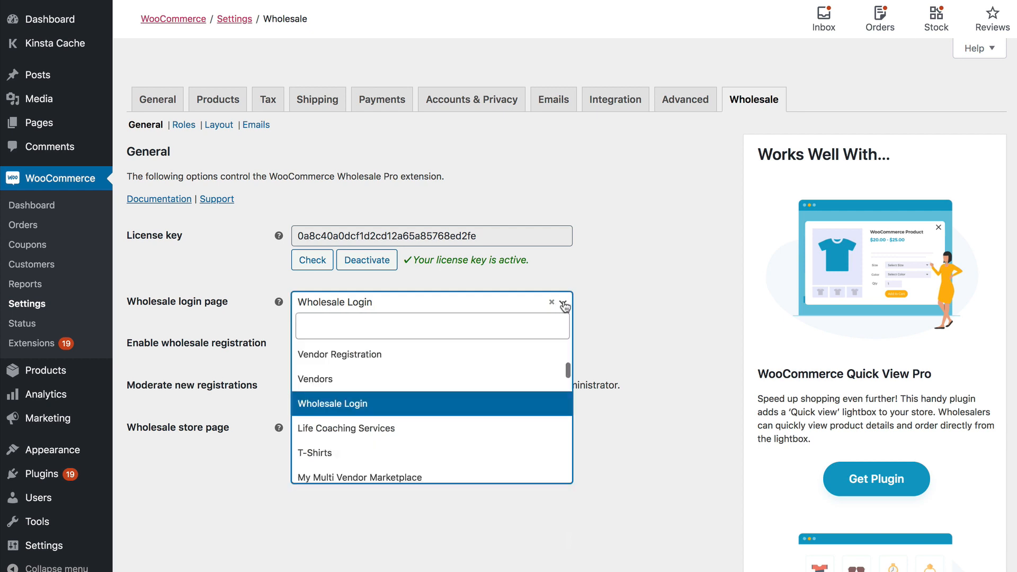
left_click(563, 303)
left_click(564, 430)
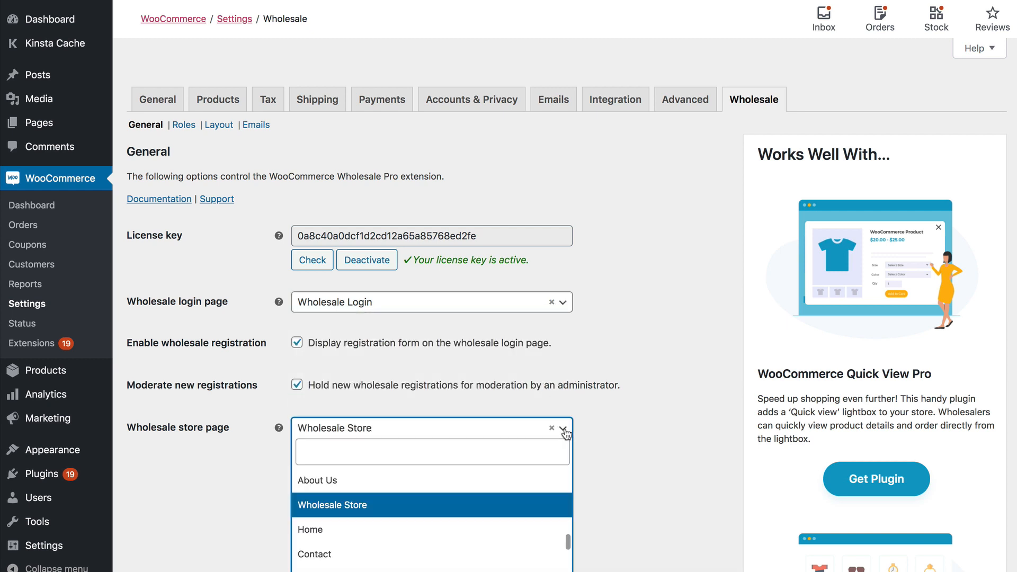
left_click(565, 433)
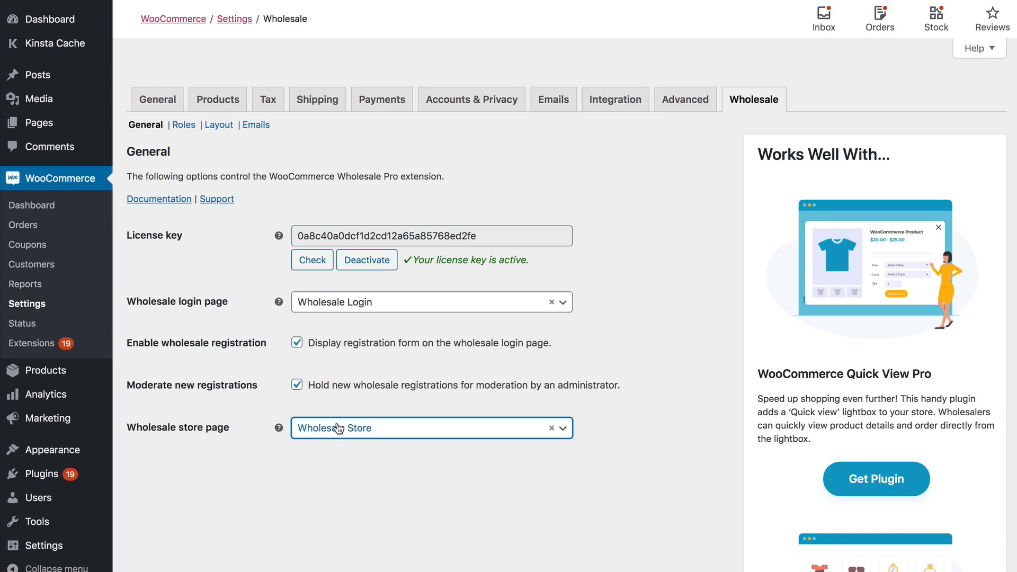
left_click(186, 129)
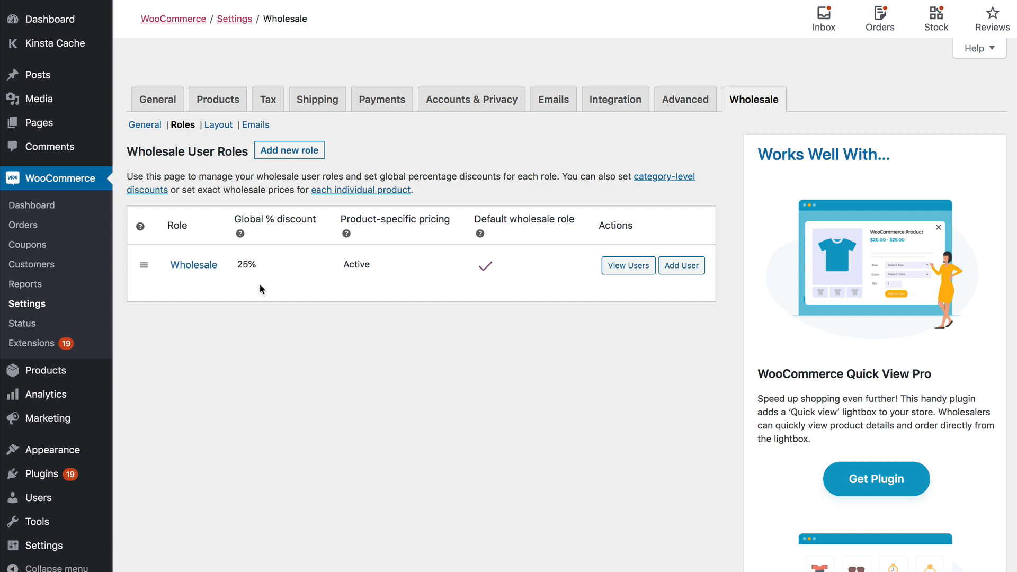
Change the Wholesale role's discount to 40 with product-specific pricing still on, and save.
left_click(179, 284)
left_click_drag(327, 241, 215, 231)
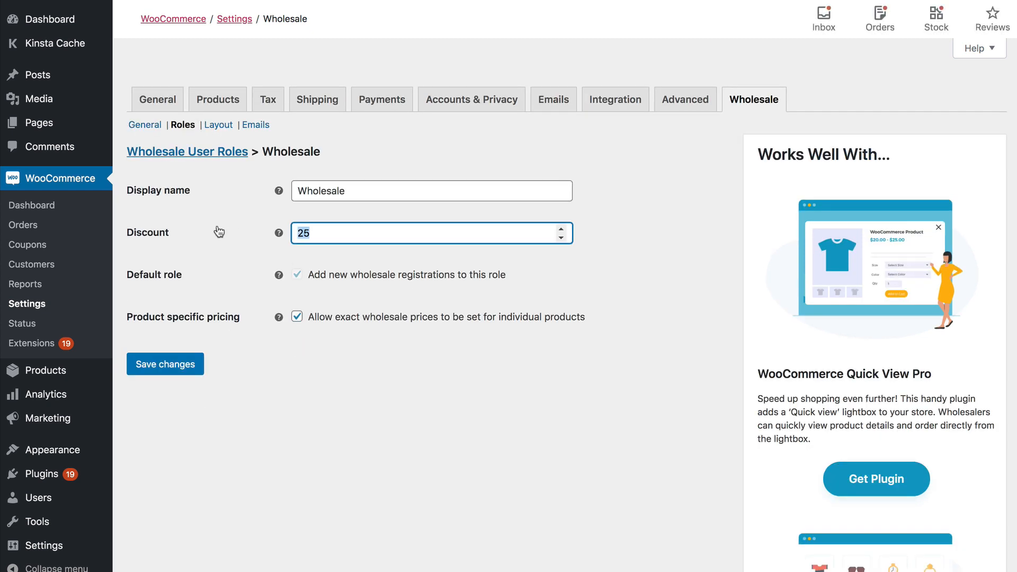
type("40")
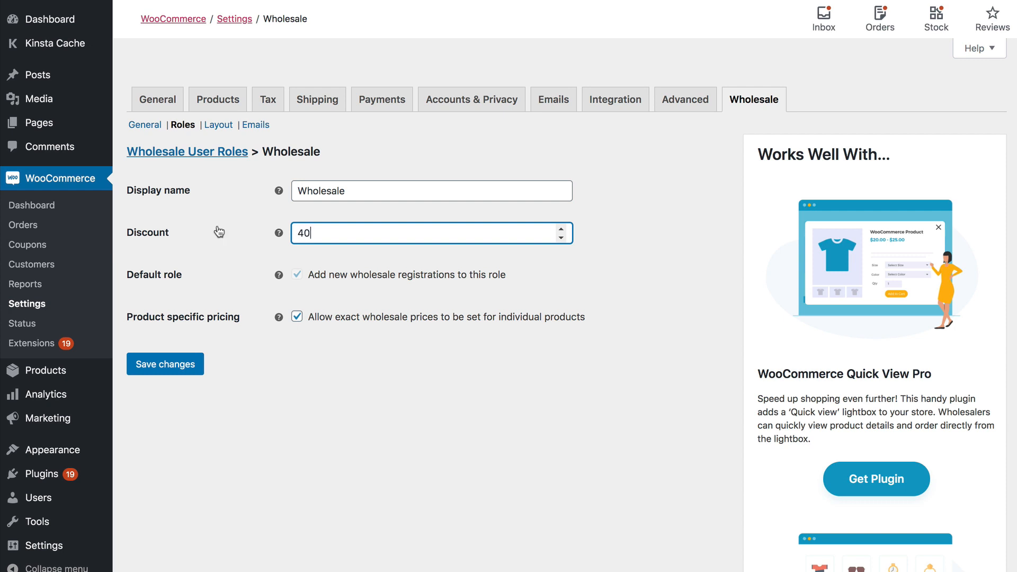
left_click(298, 317)
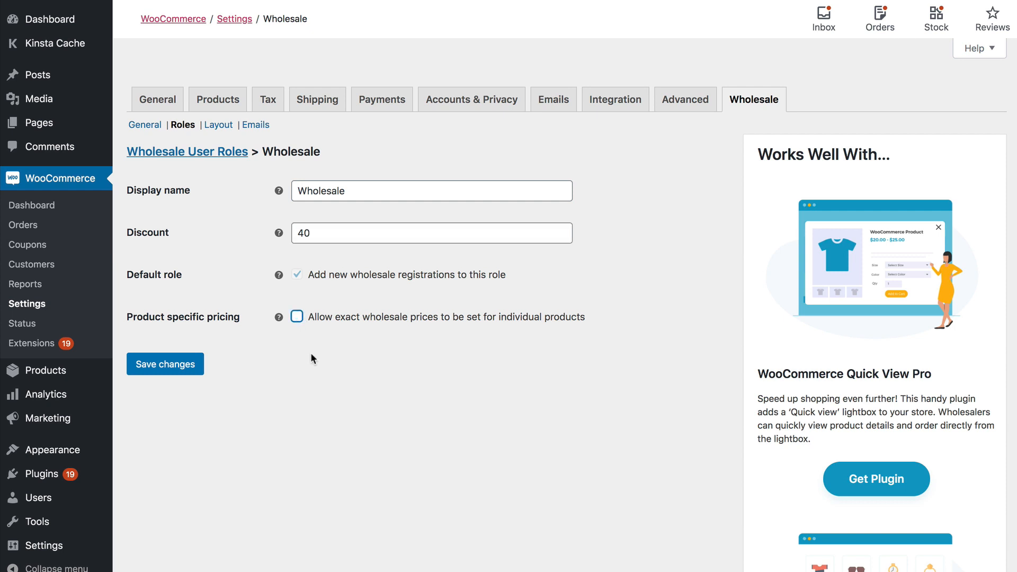
left_click(297, 318)
left_click(181, 366)
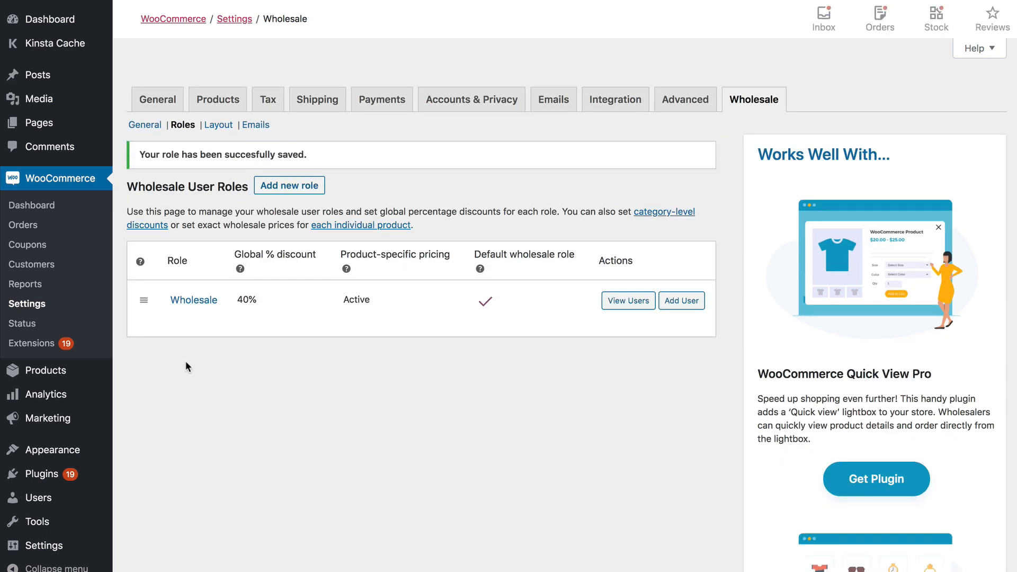
Check the saved 40% discount in the roles table and begin adding a new role.
mouse_move(256, 314)
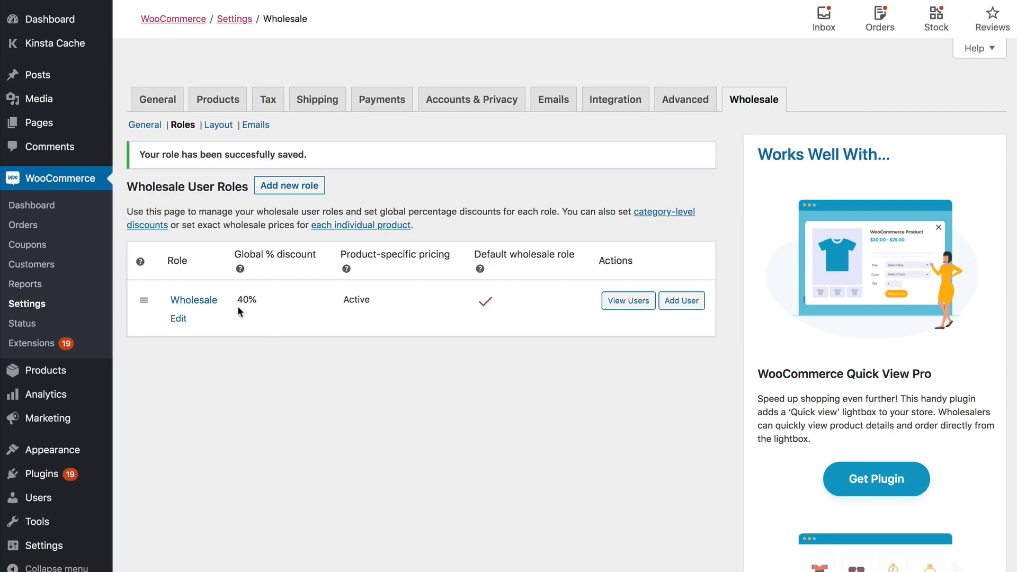
left_click_drag(237, 300, 487, 309)
left_click(434, 387)
mouse_move(280, 332)
left_click(283, 186)
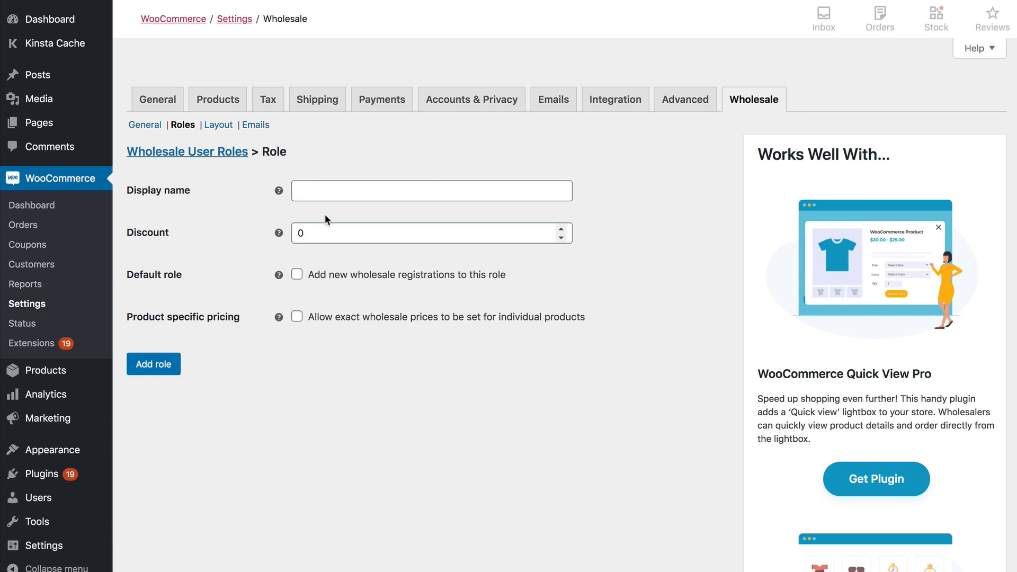
Create 'Gold Wholesale' with a 50% discount, not default, and no product-specific pricing.
left_click(321, 194)
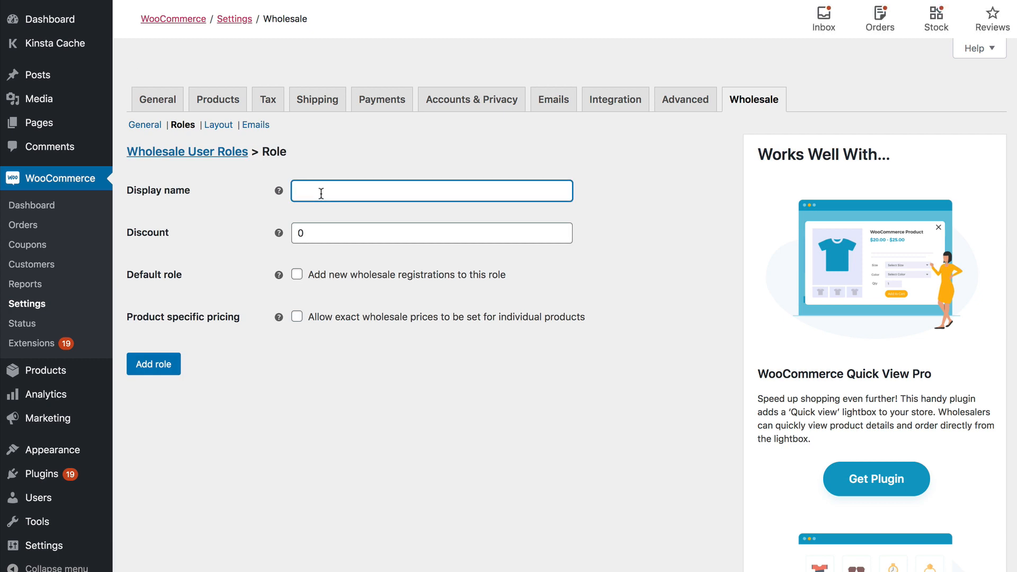
type("Gold Wholesale")
double_click(307, 234)
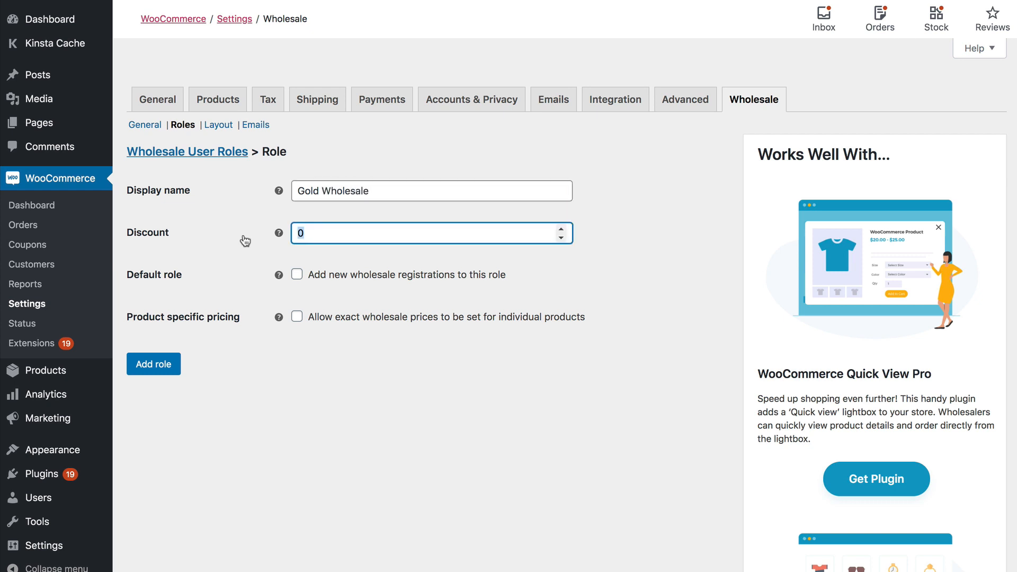
type("50")
left_click(296, 275)
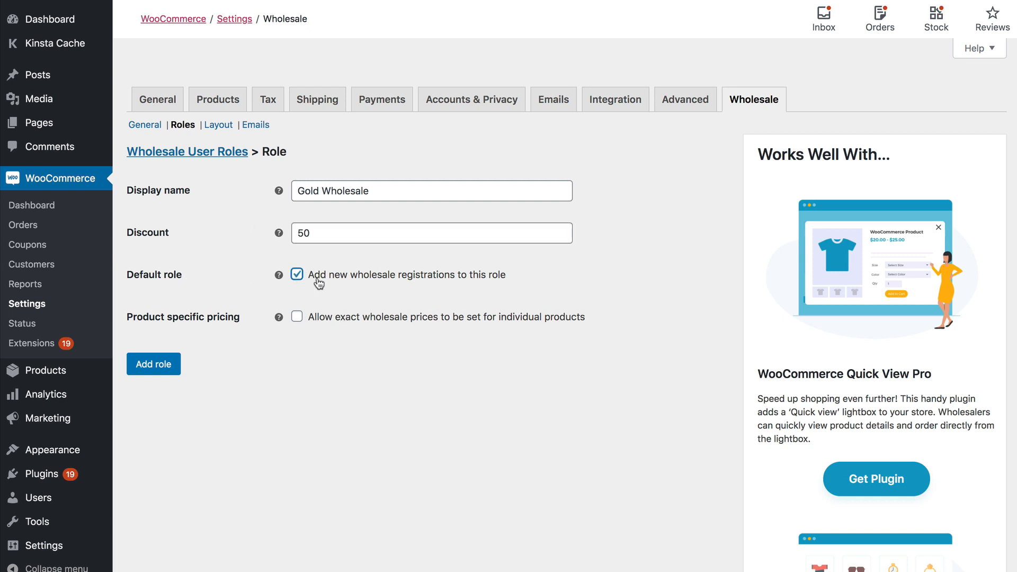
left_click(296, 274)
left_click(394, 188)
left_click_drag(394, 187, 295, 190)
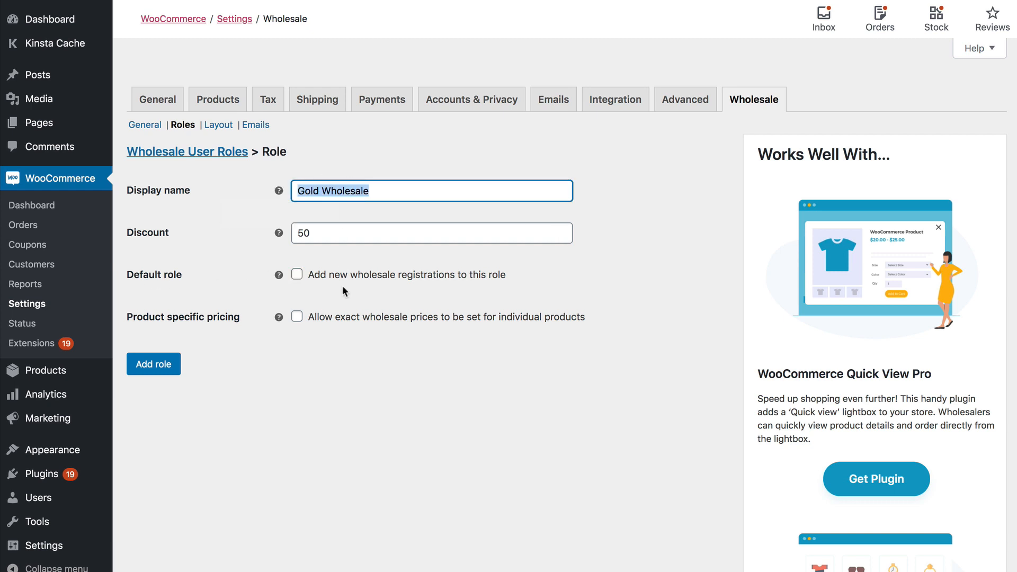
mouse_move(42, 500)
left_click(152, 364)
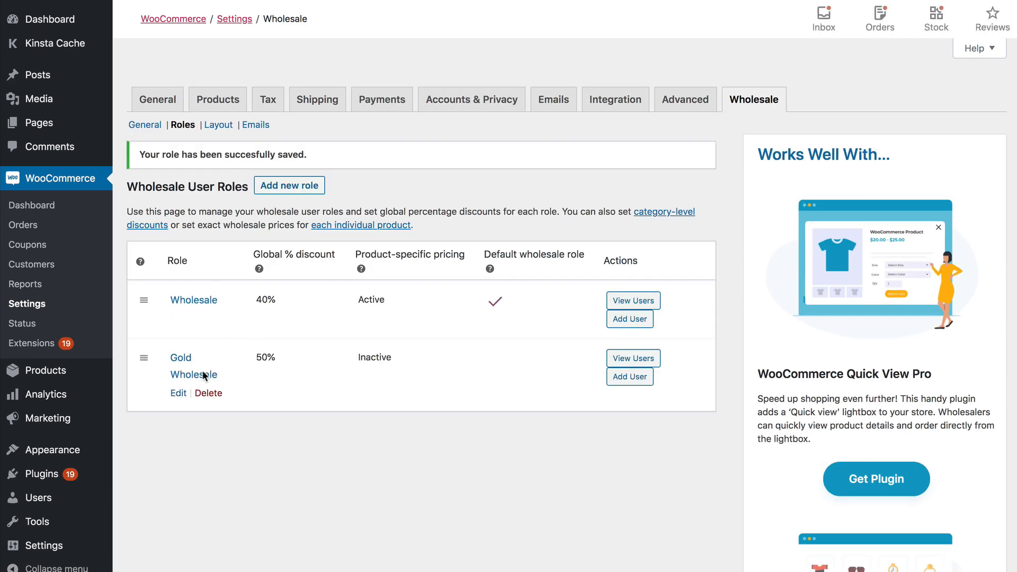
mouse_move(196, 403)
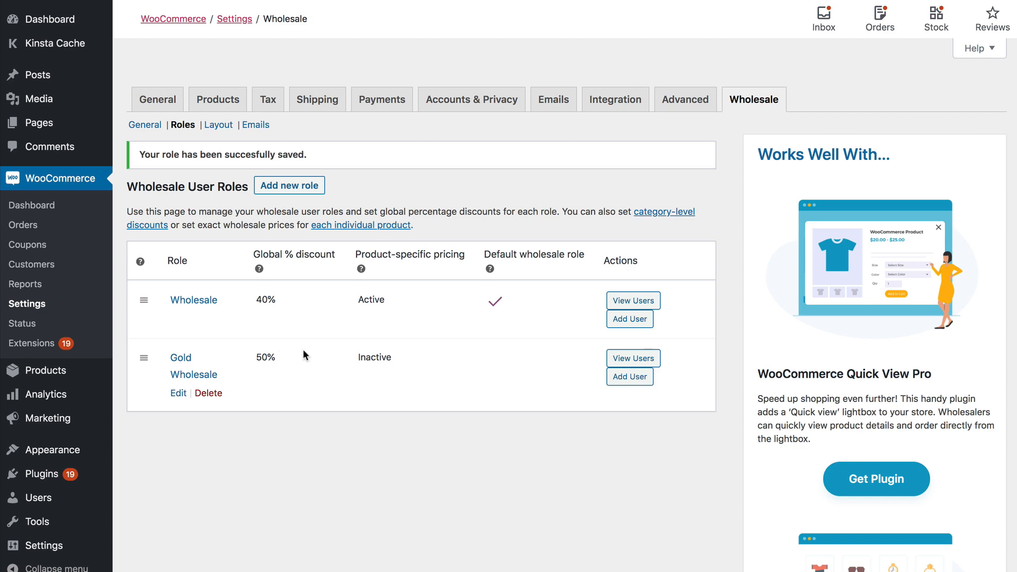
Set Order form layout for both the wholesale store page and category/tag pages, and save.
left_click(217, 126)
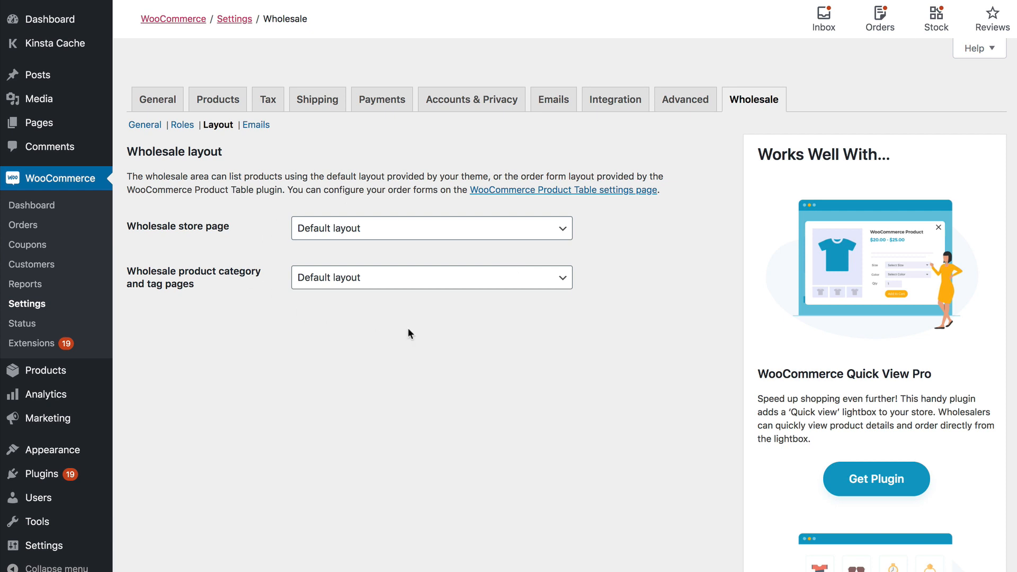
left_click(381, 231)
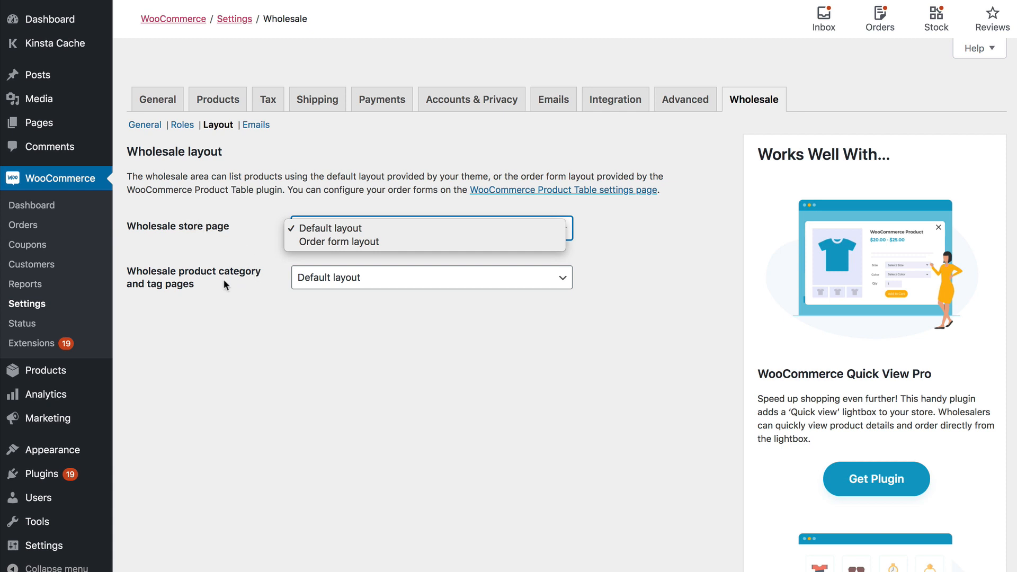
left_click(313, 241)
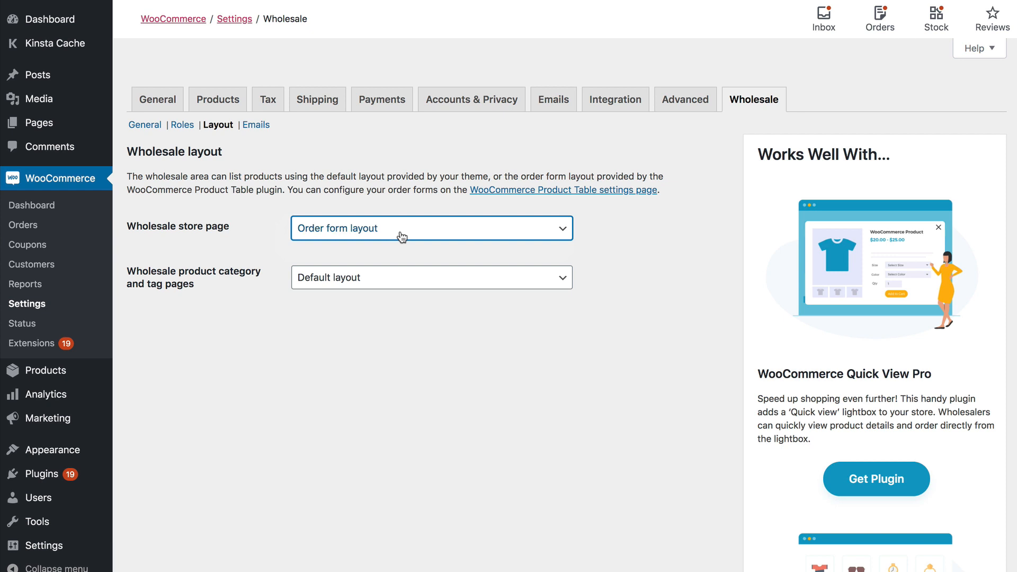
left_click(397, 233)
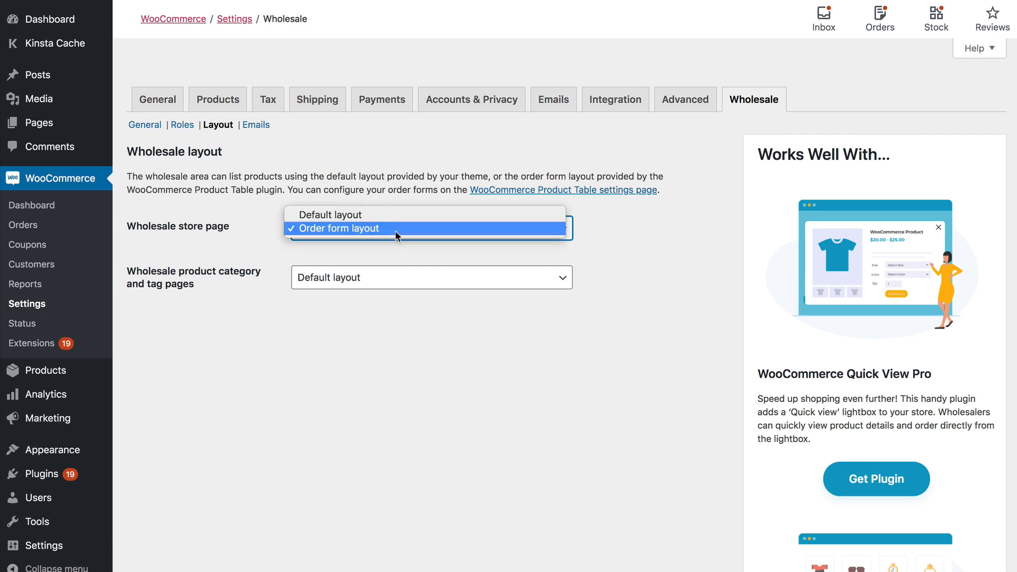
left_click(360, 228)
left_click(370, 279)
left_click(395, 318)
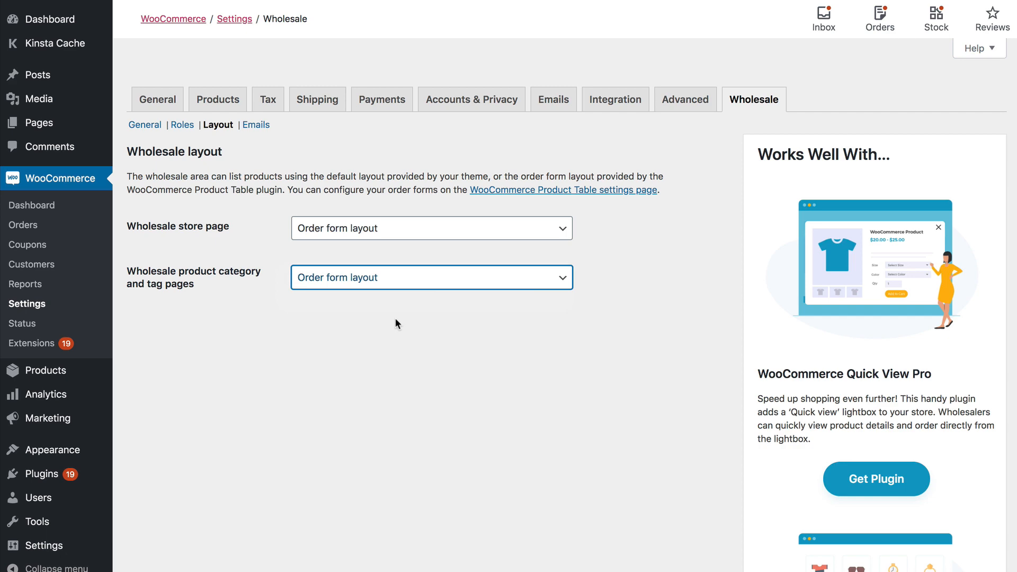
scroll(279, 259, "down", 6)
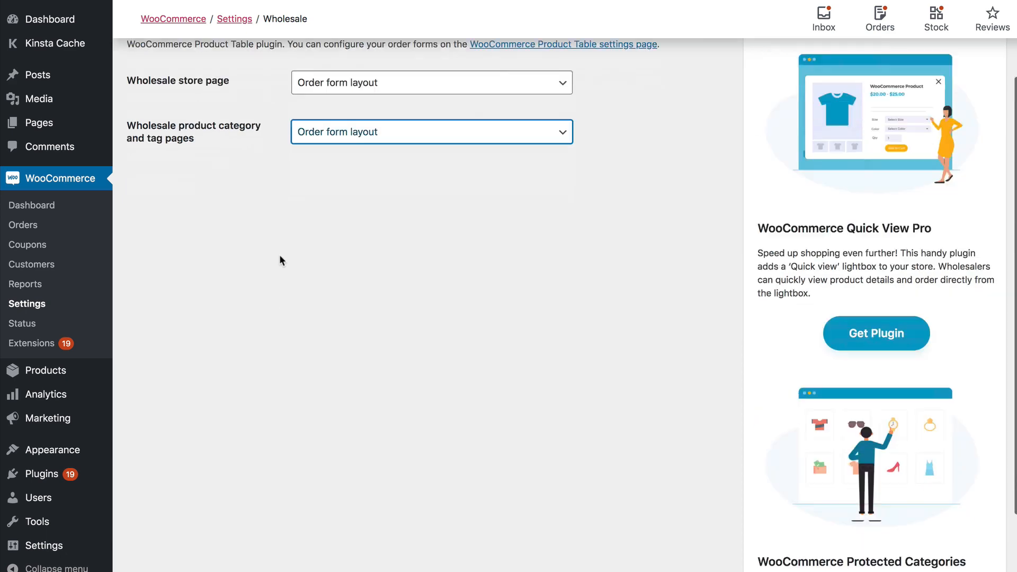
left_click(162, 546)
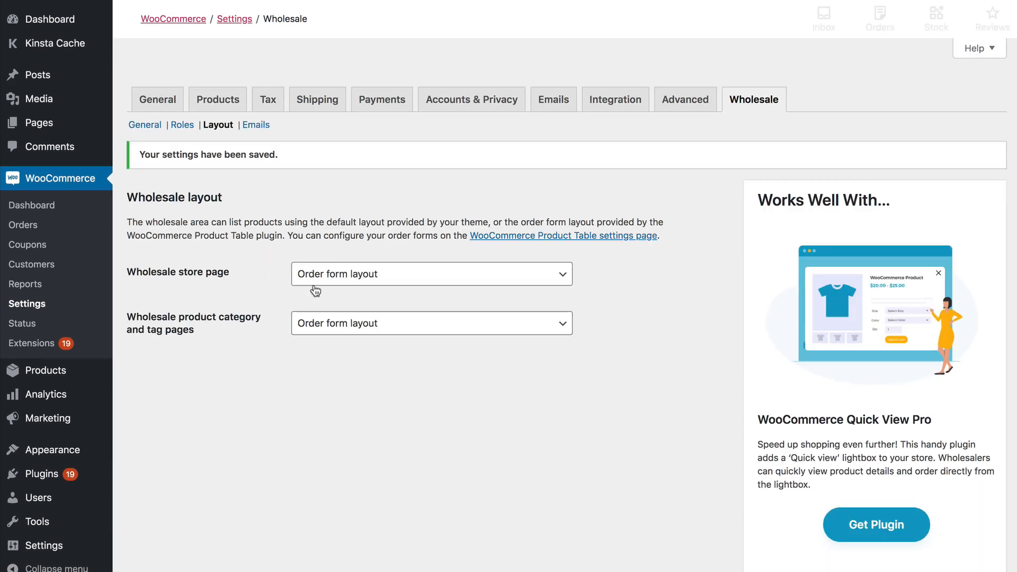
In the Wholesale registration approved email settings, work on the Email content around the {user_pass} placeholder.
left_click(258, 125)
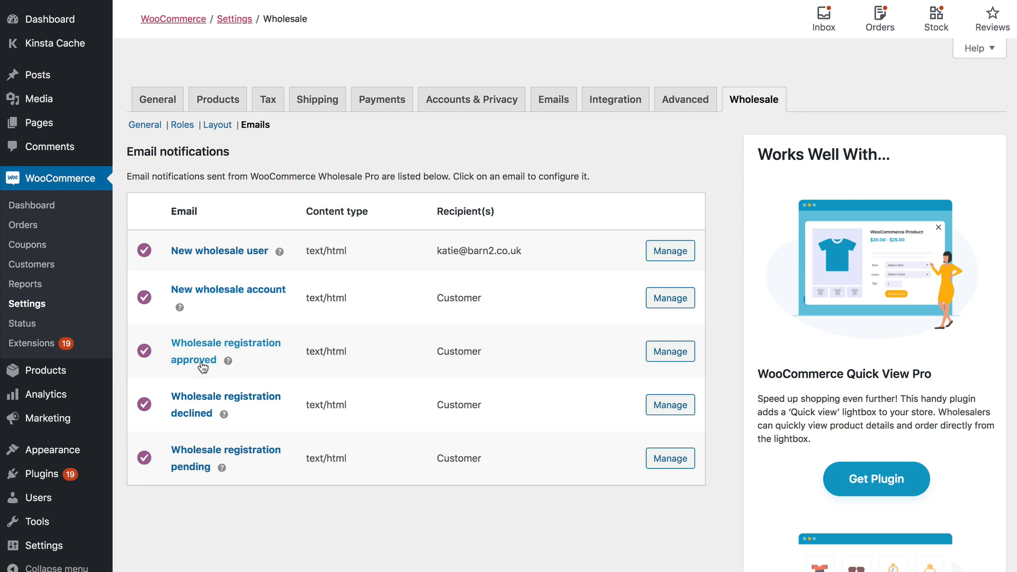
left_click(669, 353)
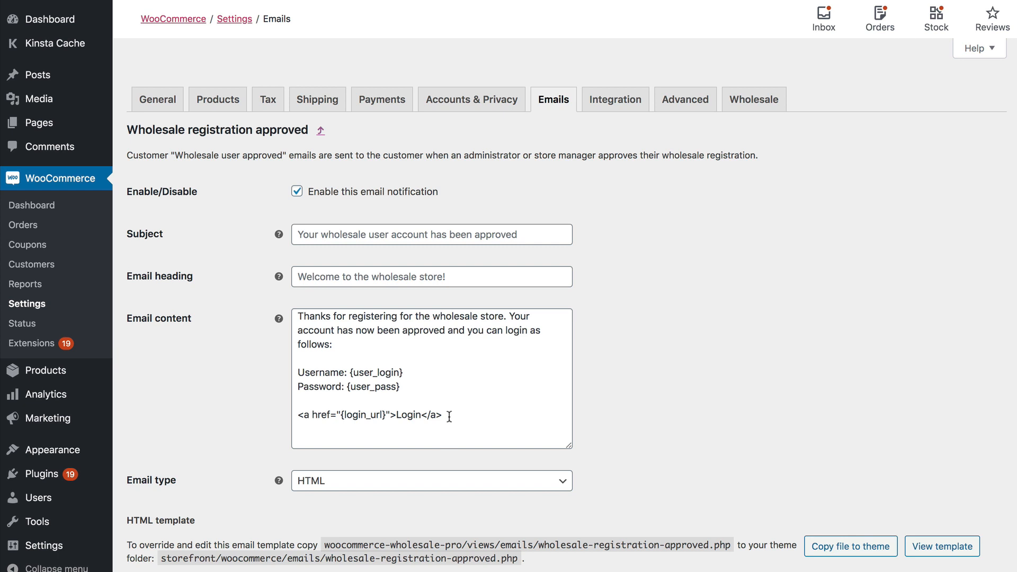
left_click_drag(449, 415, 227, 295)
left_click(328, 362)
left_click_drag(403, 372, 347, 390)
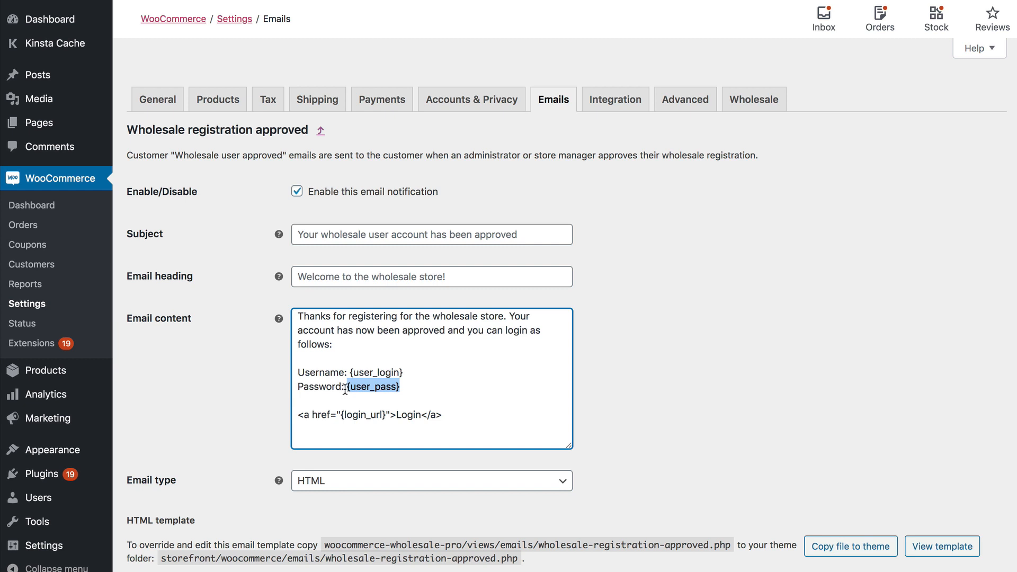
left_click(417, 380)
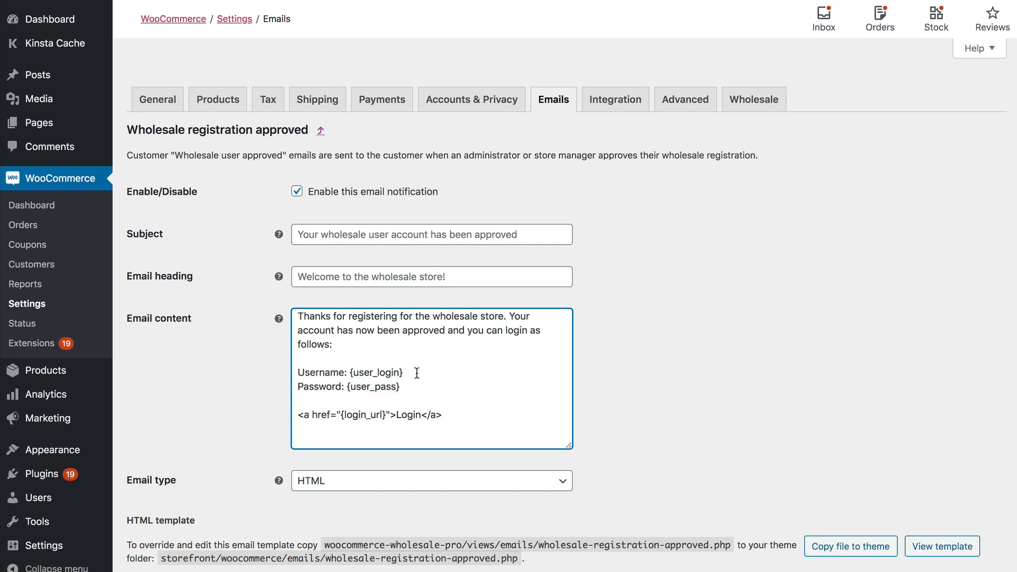
scroll(448, 410, "down", 1)
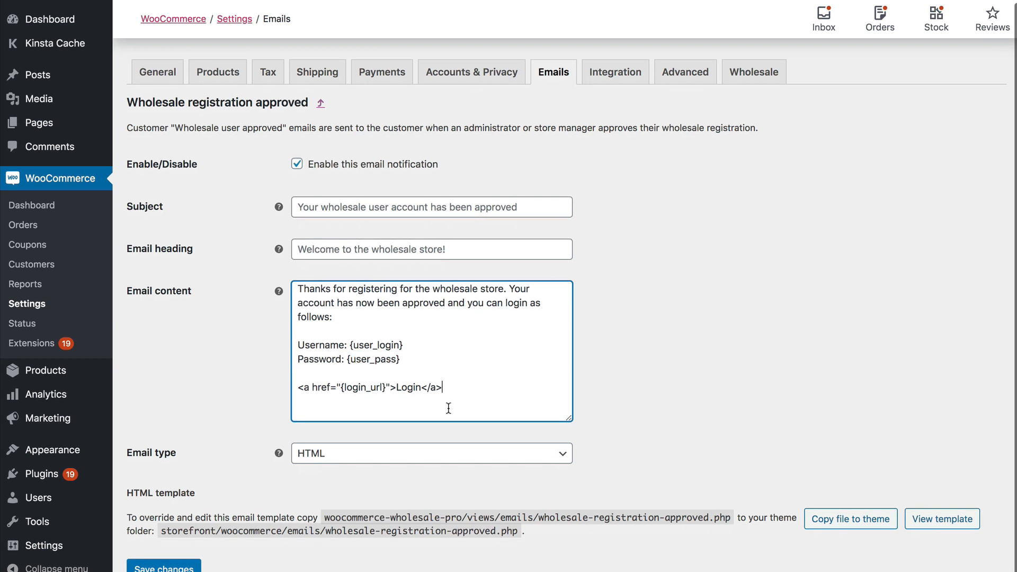
scroll(447, 408, "up", 1)
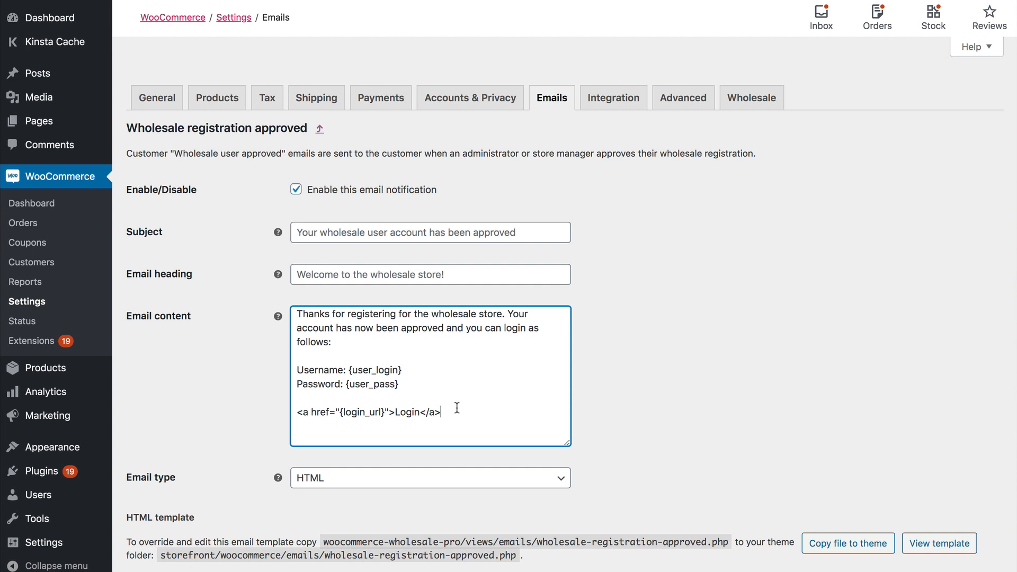
Open the 1. Seasonal product category for editing.
mouse_move(46, 369)
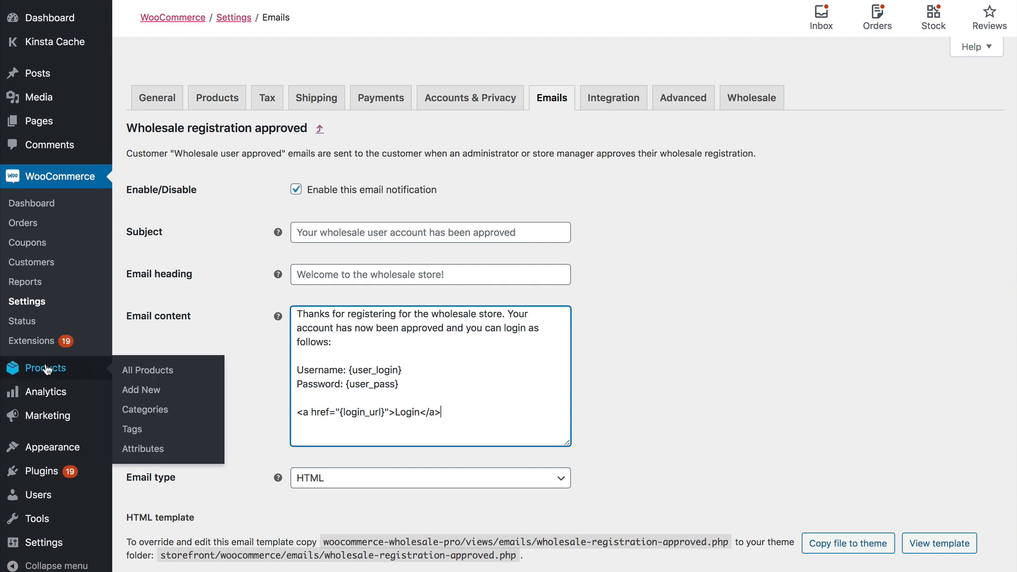
left_click(143, 412)
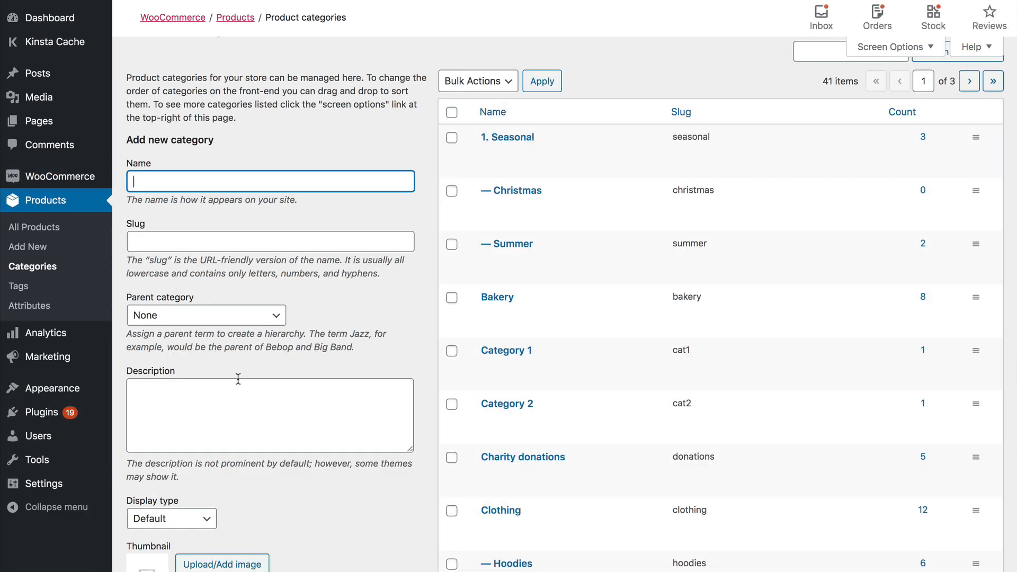
left_click(512, 138)
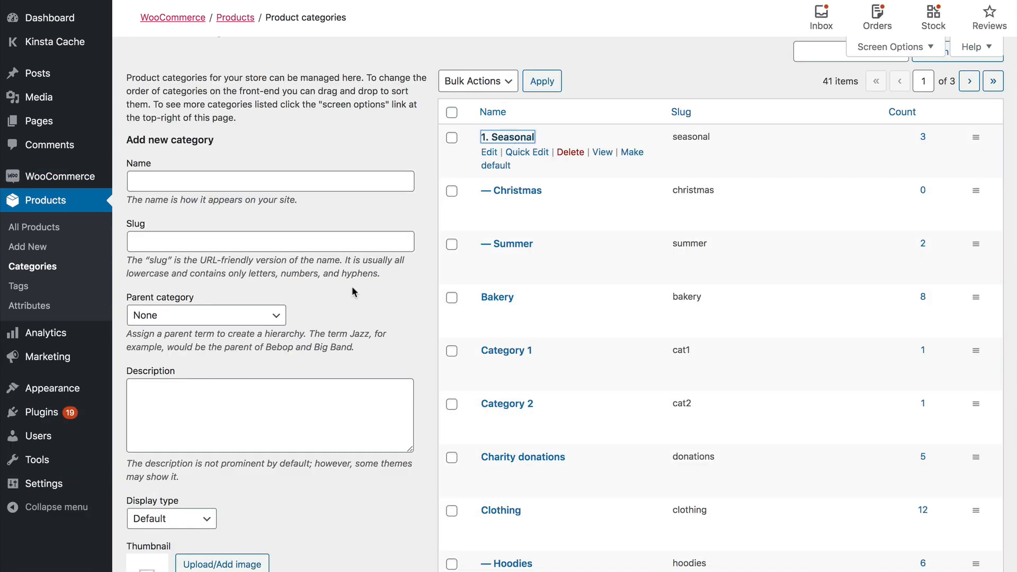
scroll(352, 288, "down", 3)
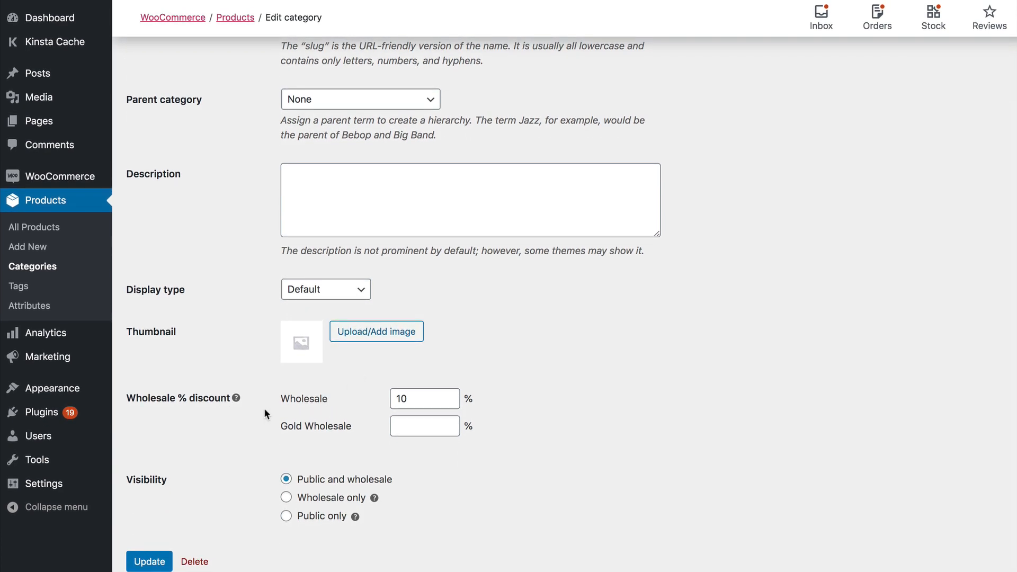
Set the Wholesale discount to 20% and the Gold Wholesale discount to 30%.
left_click(414, 398)
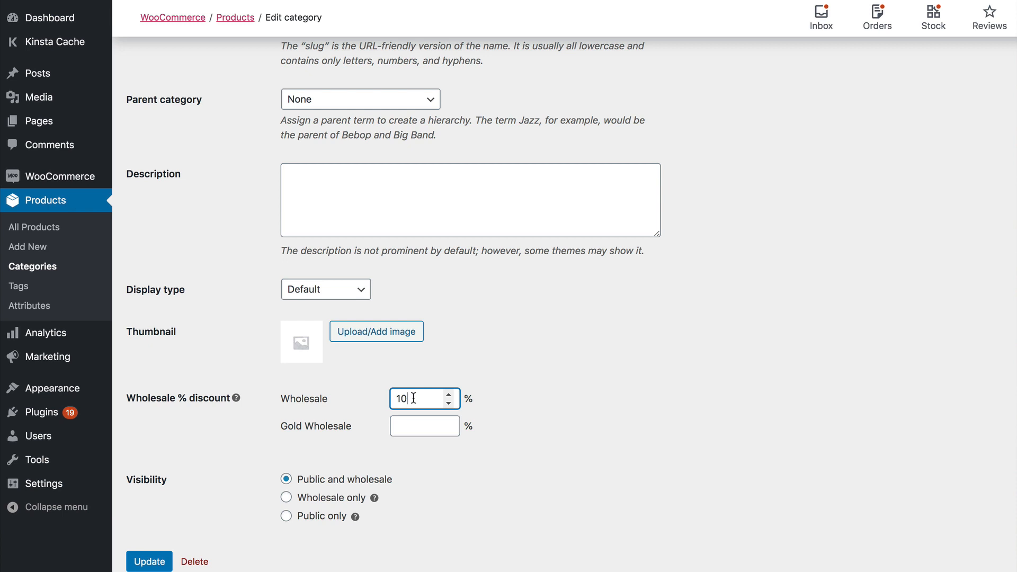
left_click(402, 427)
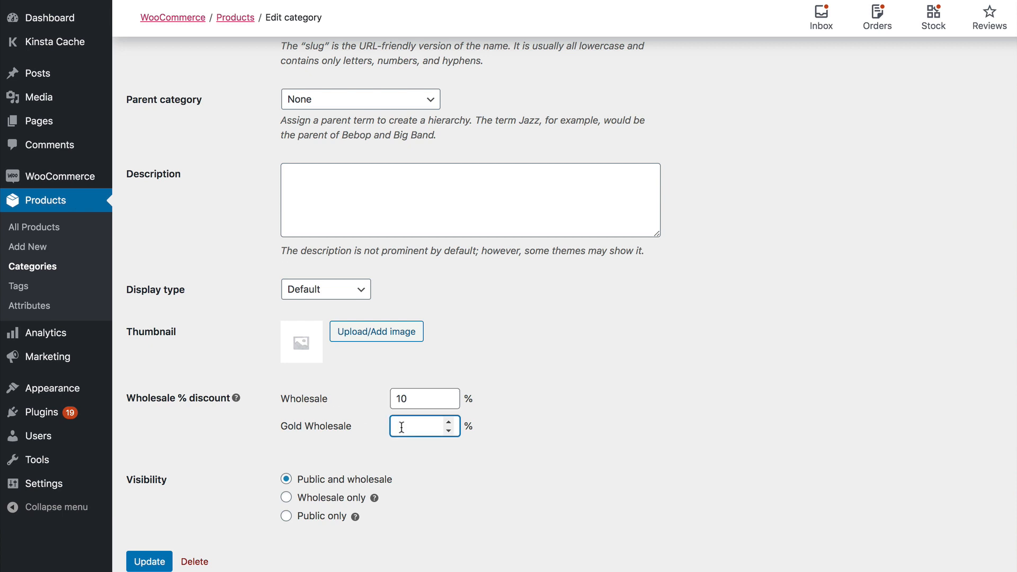
key("shift+Tab")
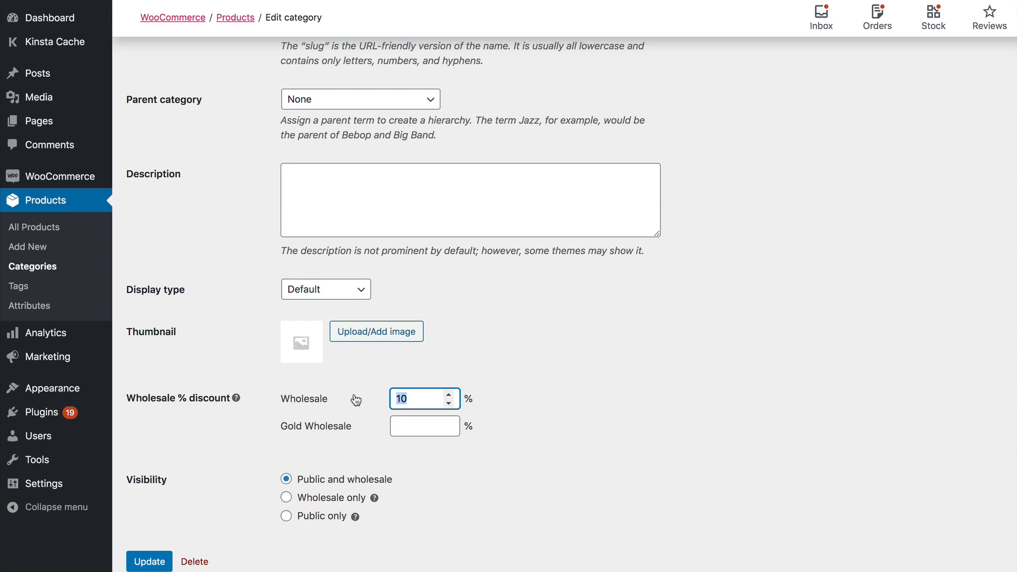
type("20")
left_click(402, 426)
type("30")
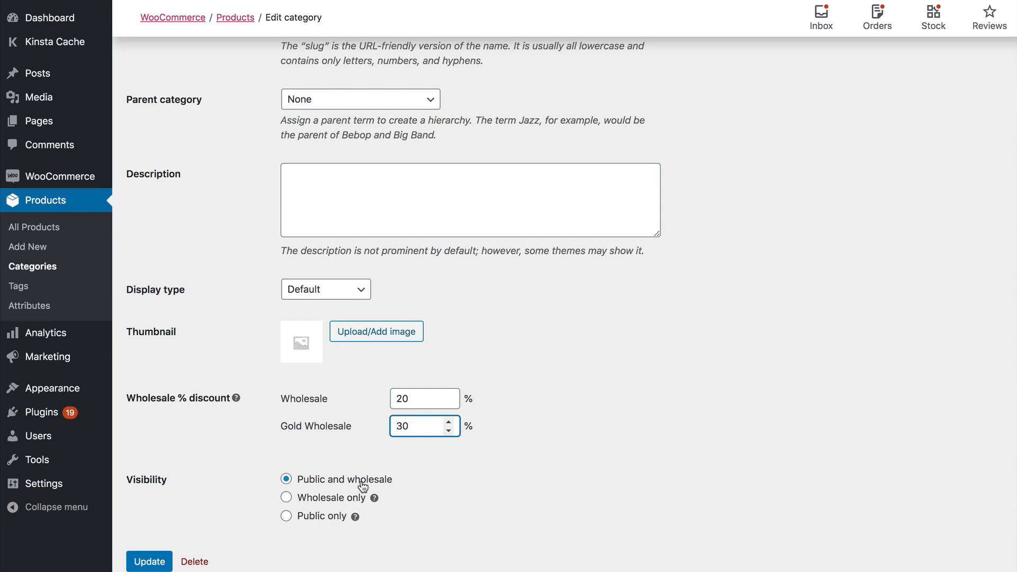
double_click(417, 401)
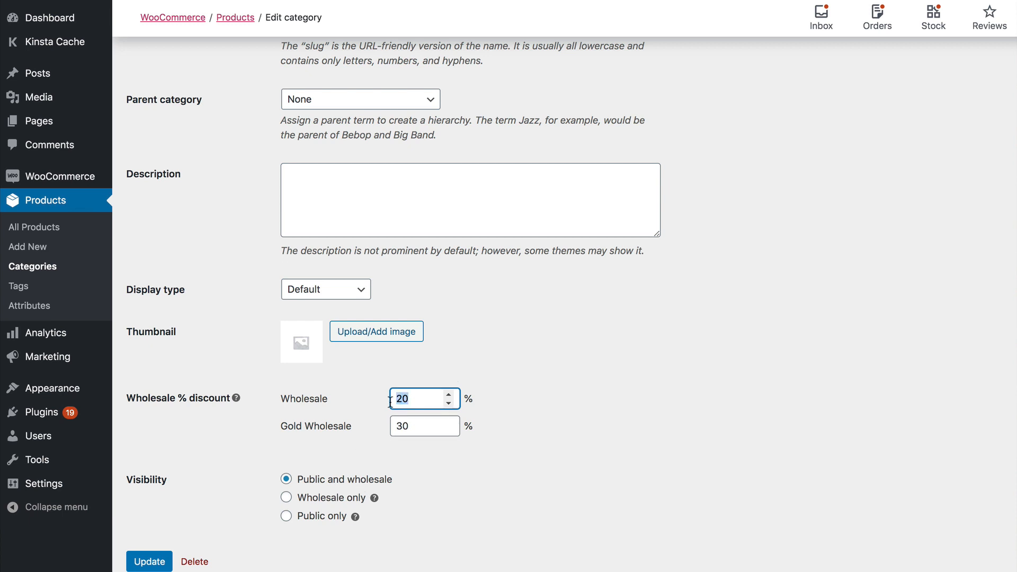
left_click(417, 401)
Keep the category visibility as Public and wholesale and update the category.
left_click(289, 499)
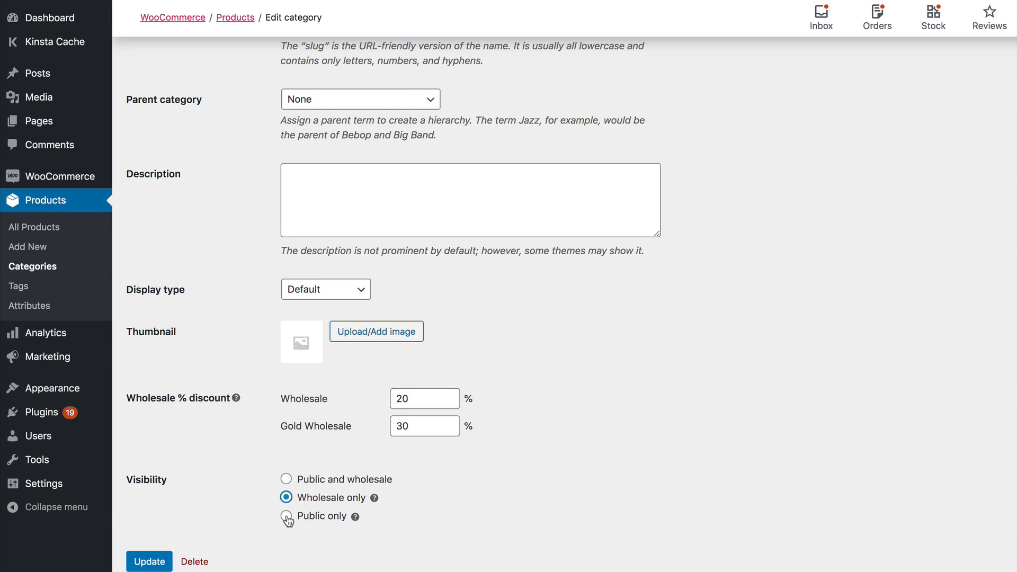
left_click(286, 518)
left_click(304, 482)
left_click(150, 562)
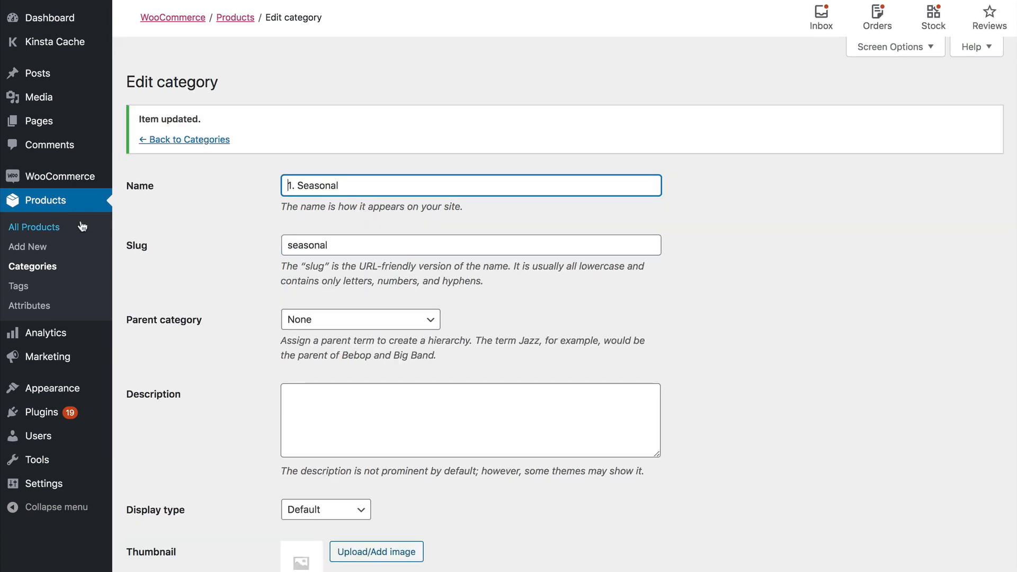
left_click(29, 249)
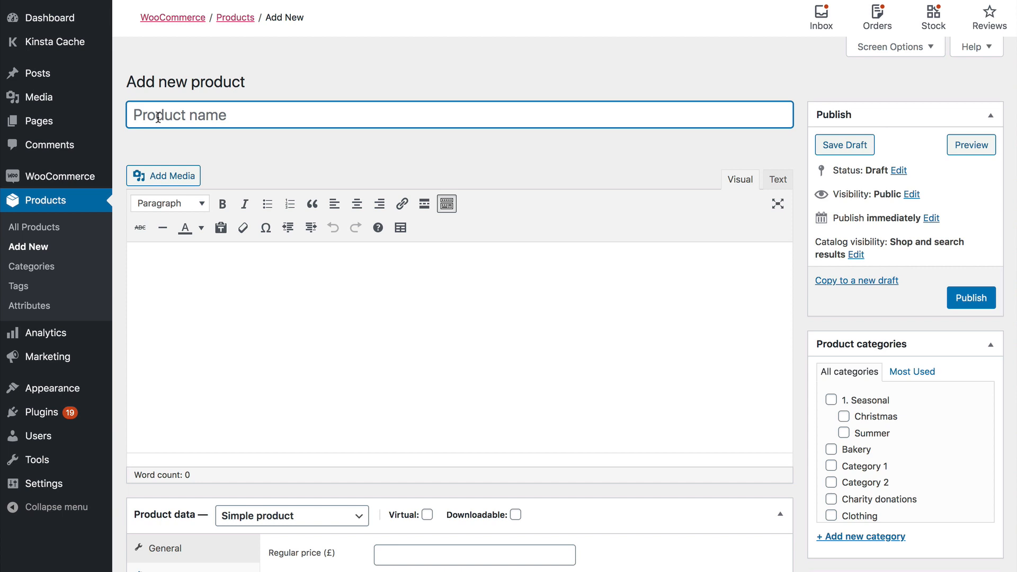
Draft a product titled 'Wholesale Product' with regular price 100 and wholesale price 77.
type("Wholesale P")
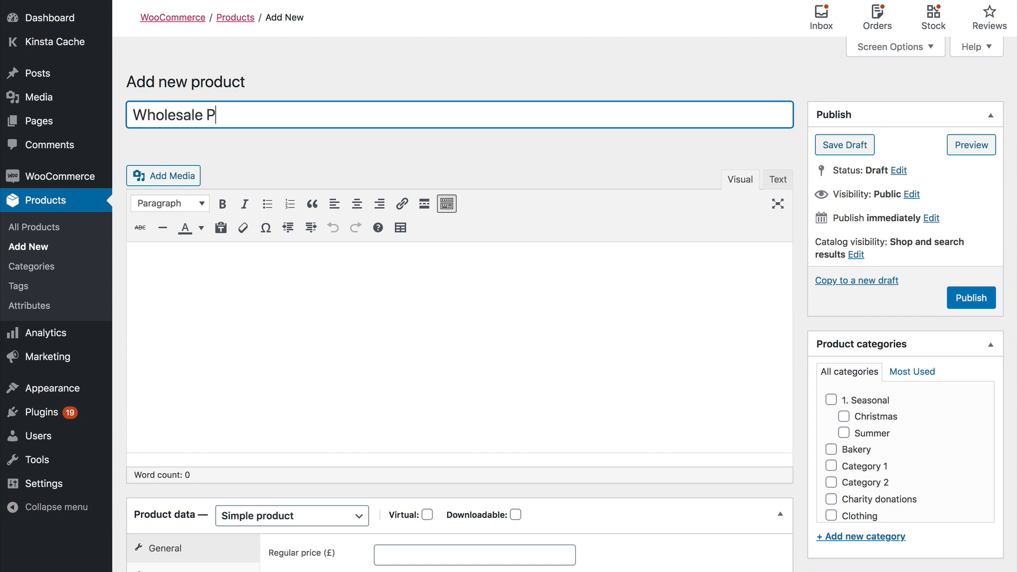
type("roduct")
left_click(298, 312)
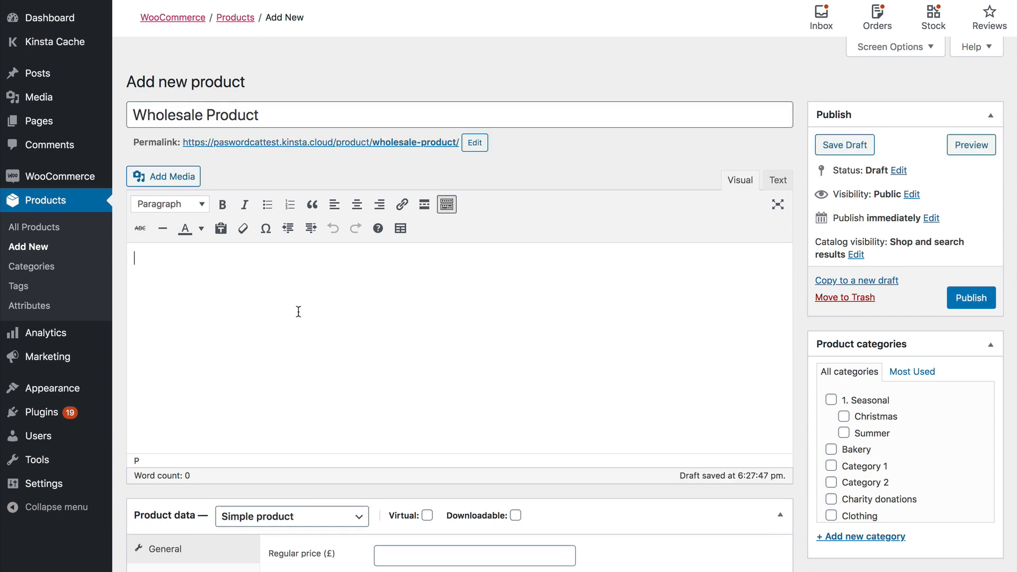
scroll(298, 311, "down", 6)
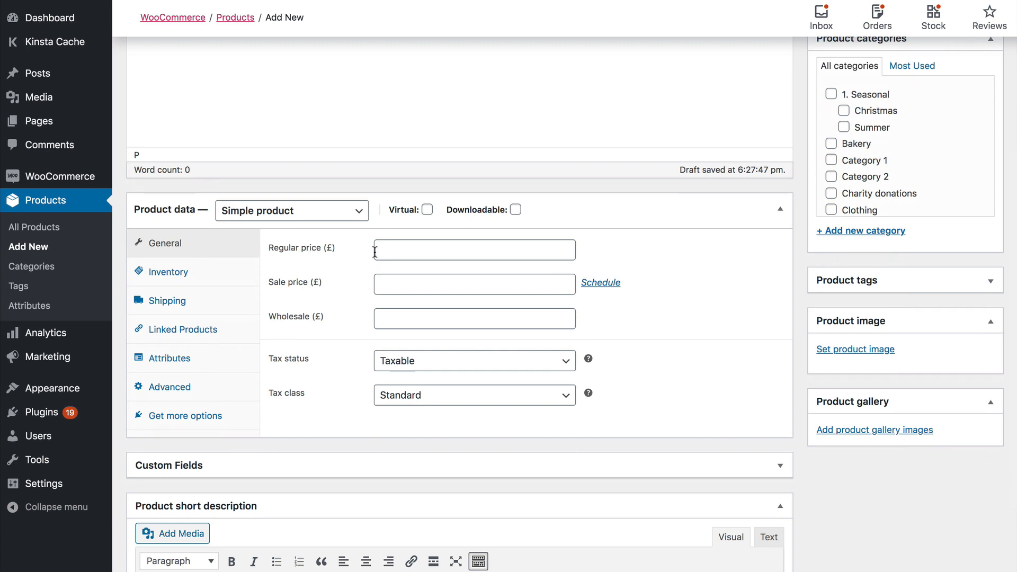
left_click(394, 249)
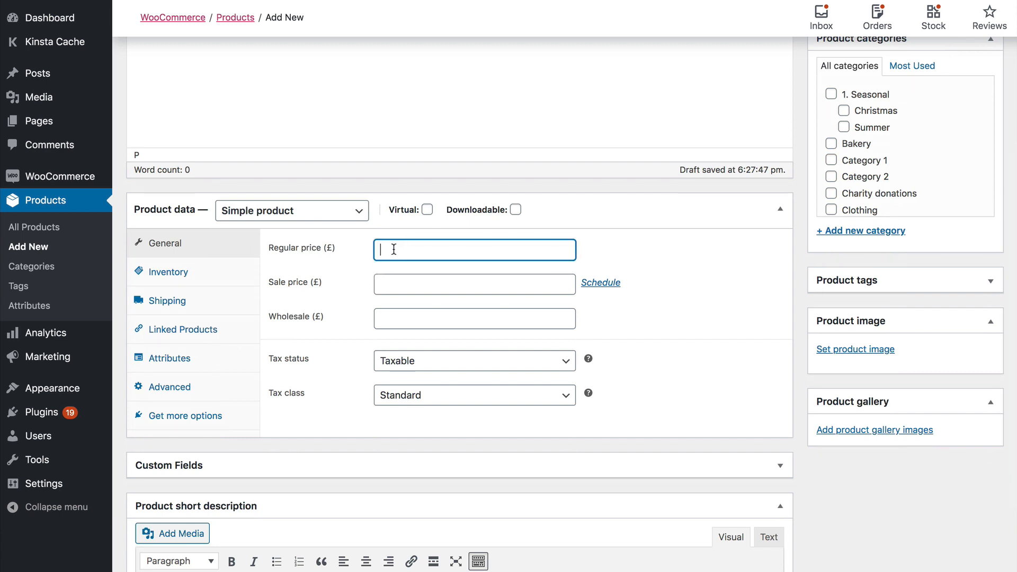
type("100")
left_click(390, 318)
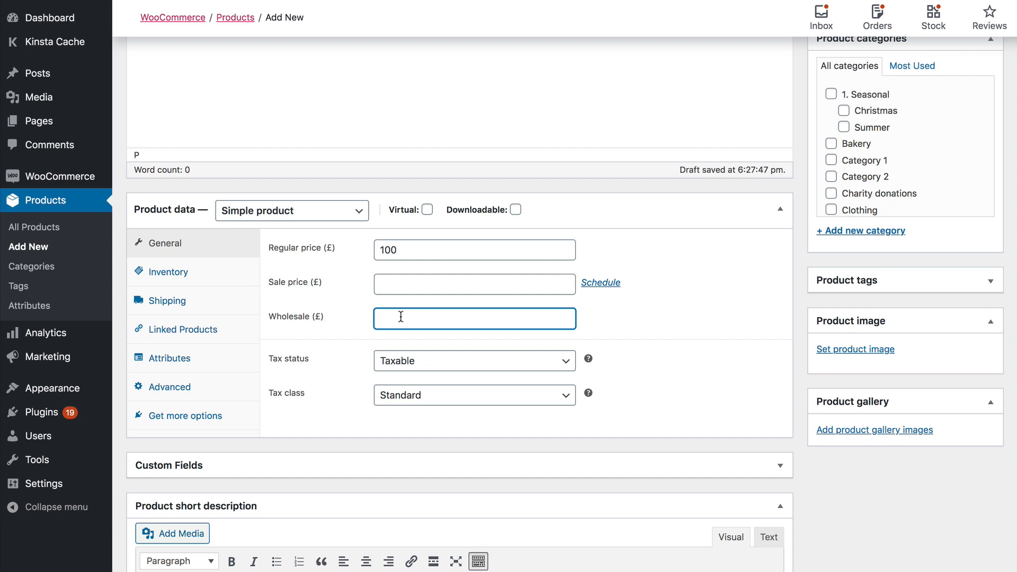
type("77")
Review the Product Type options, leaving the product as a Simple product.
left_click_drag(377, 321, 358, 327)
left_click(289, 220)
left_click(301, 233)
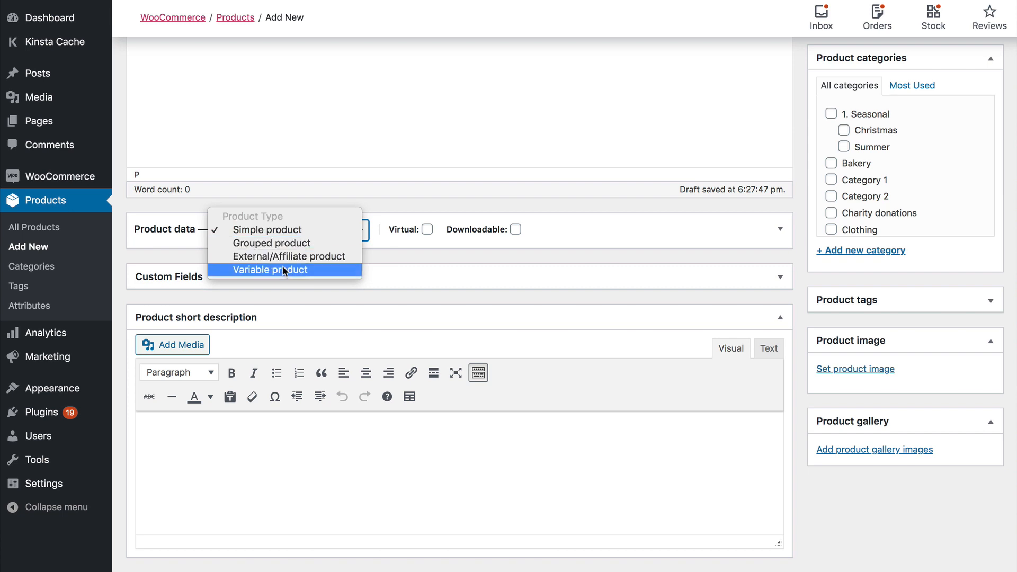
left_click(668, 231)
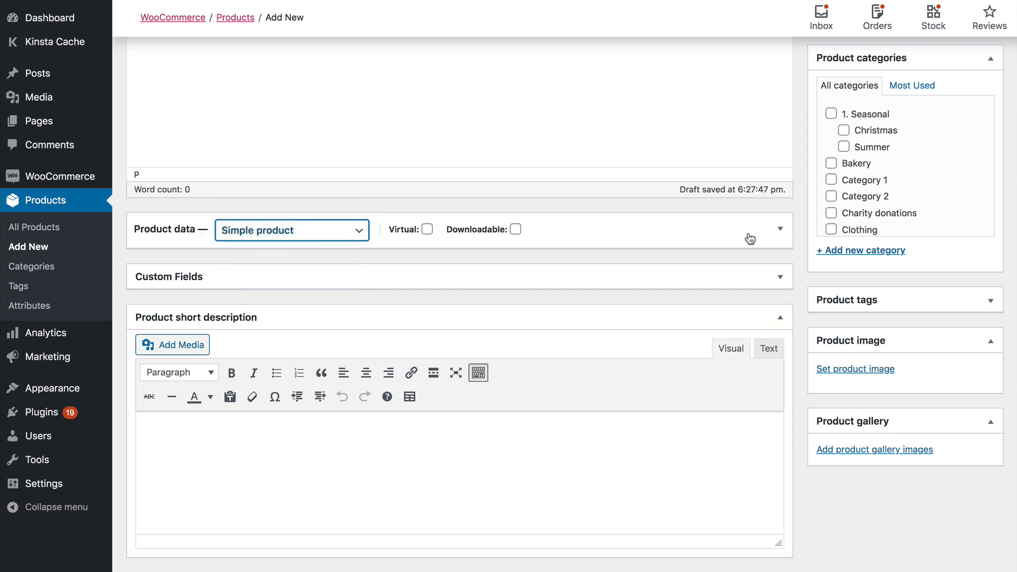
left_click(781, 233)
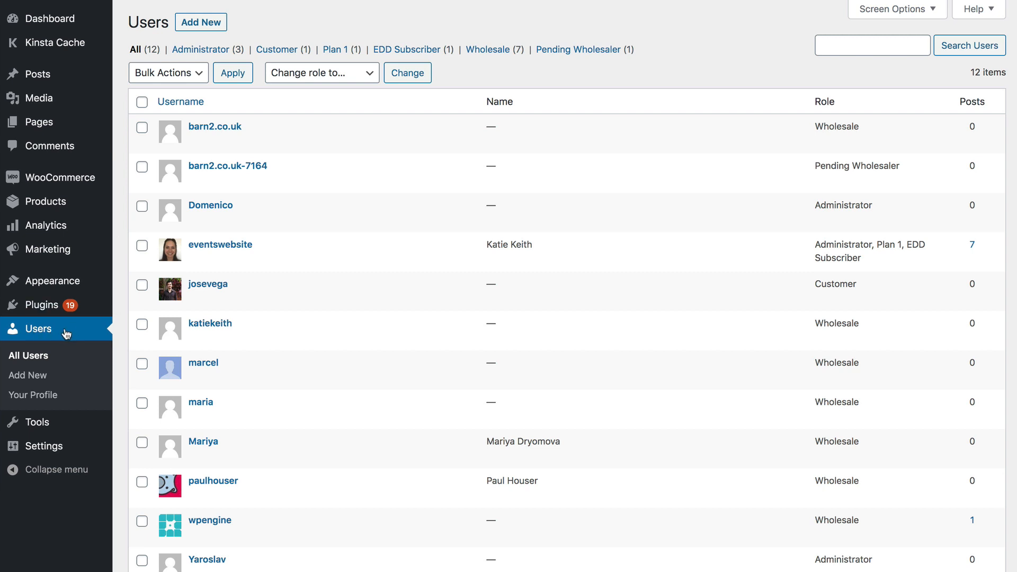
Check the available roles in the Add New User form without changing anything.
left_click(42, 384)
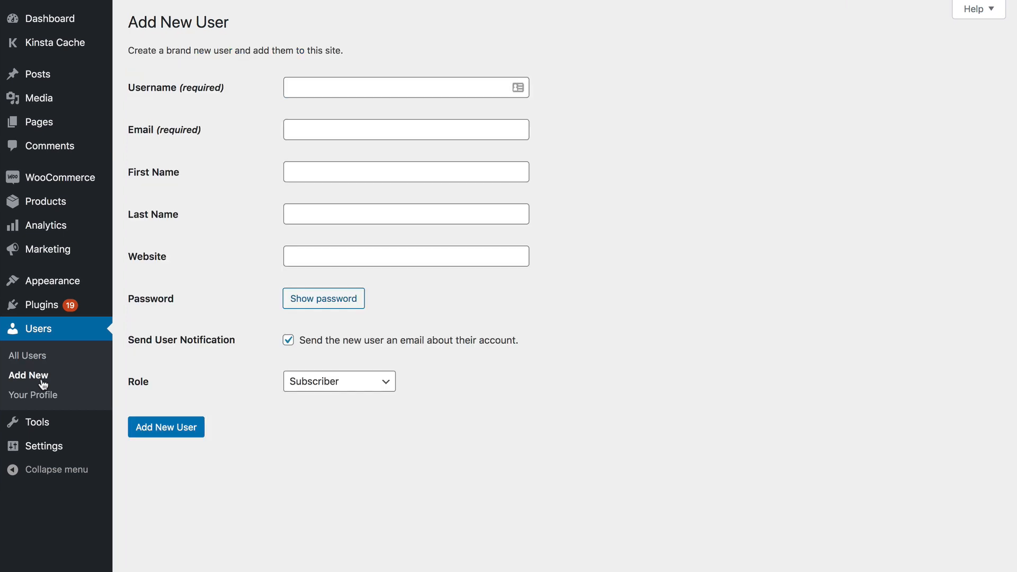
left_click(335, 387)
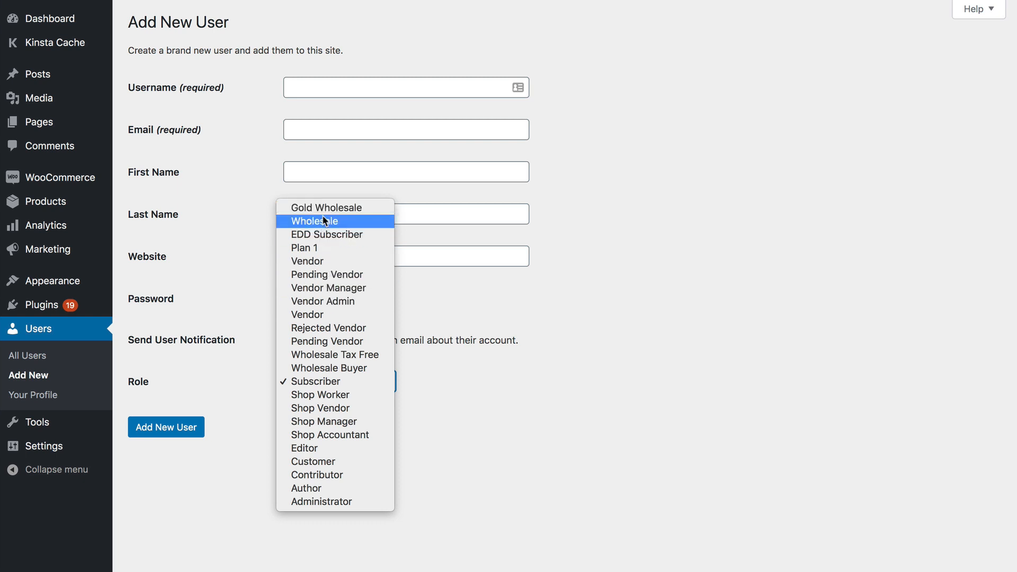
left_click(592, 355)
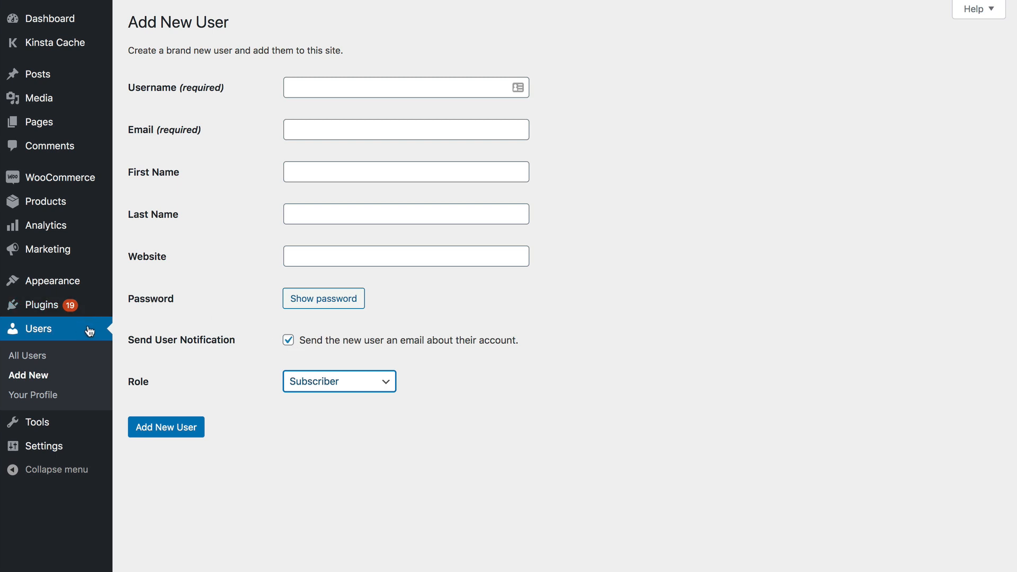
Filter the All Users list to show only the Pending Wholesaler account.
left_click(44, 336)
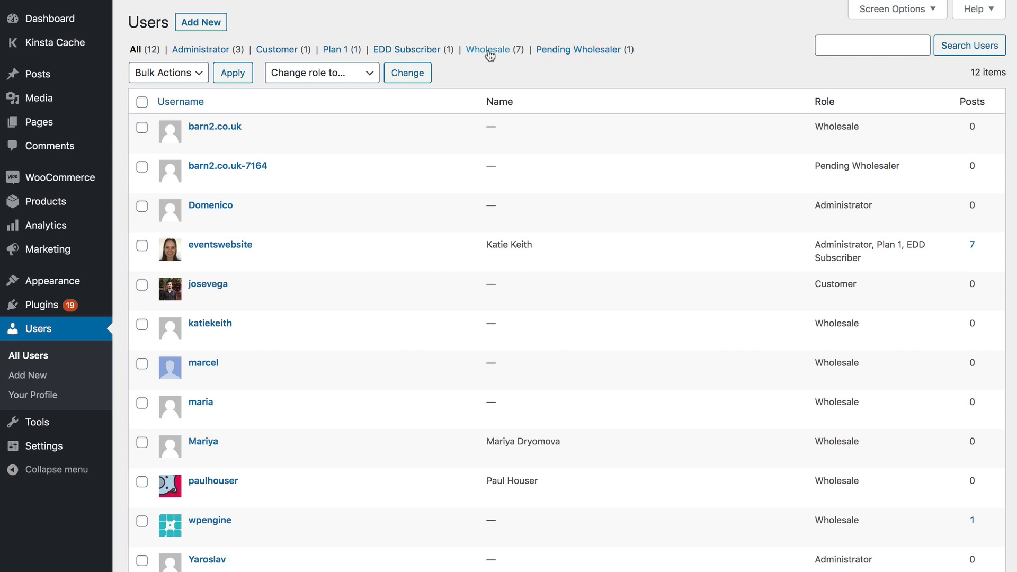
left_click(567, 53)
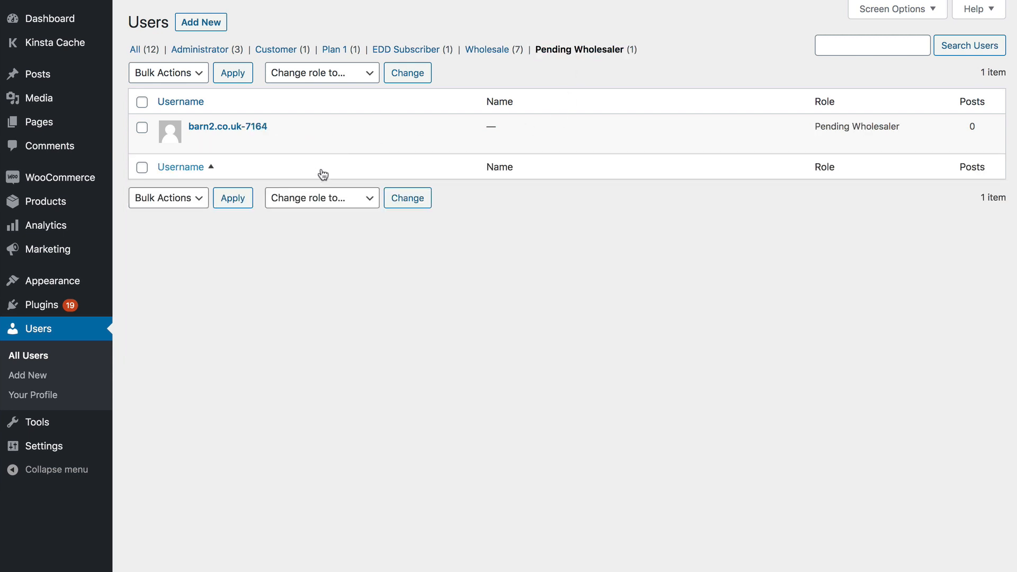
mouse_move(337, 144)
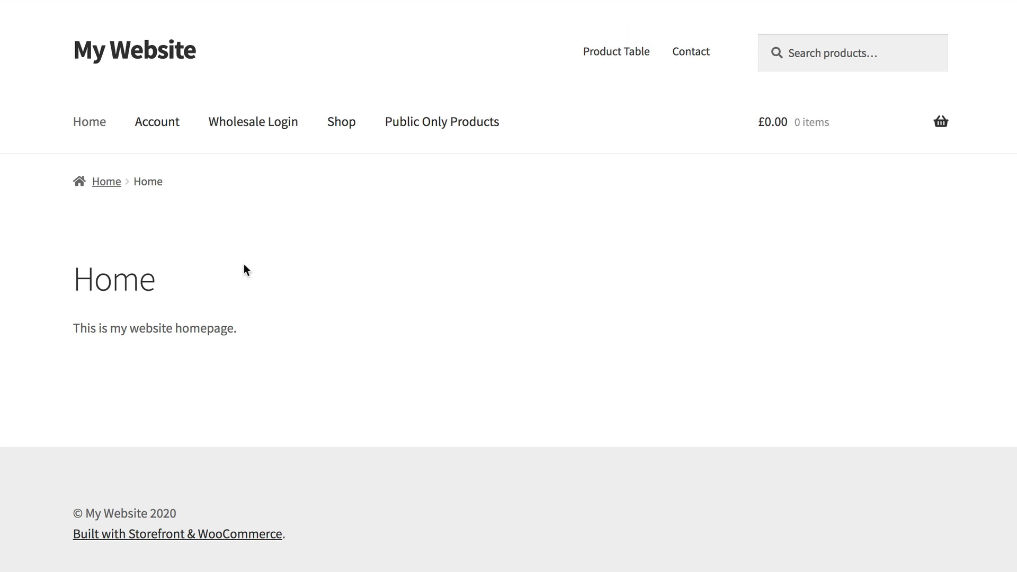
Sign in on the Wholesale Login page with the wholesale account's username and password.
left_click(248, 127)
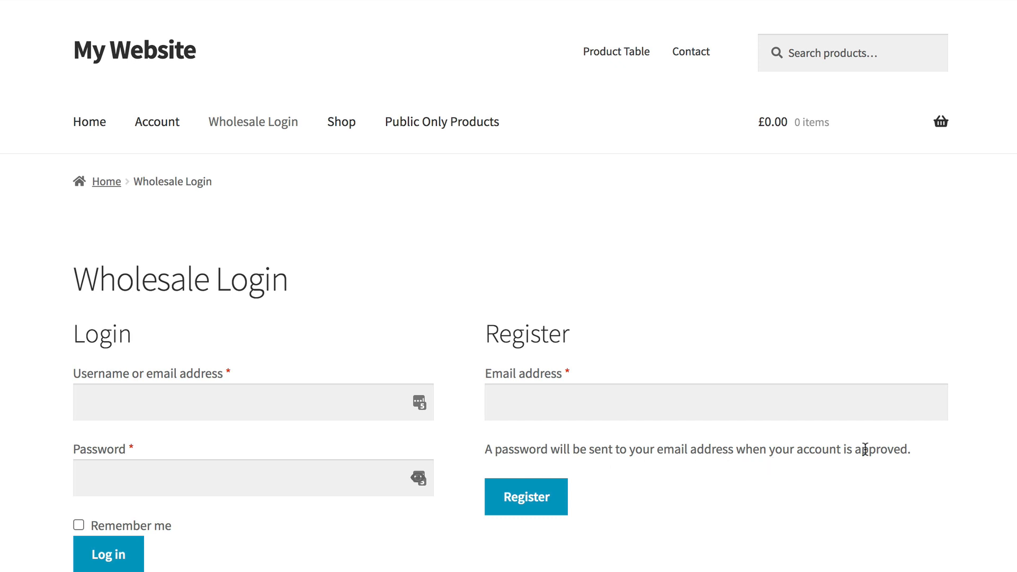
left_click(233, 403)
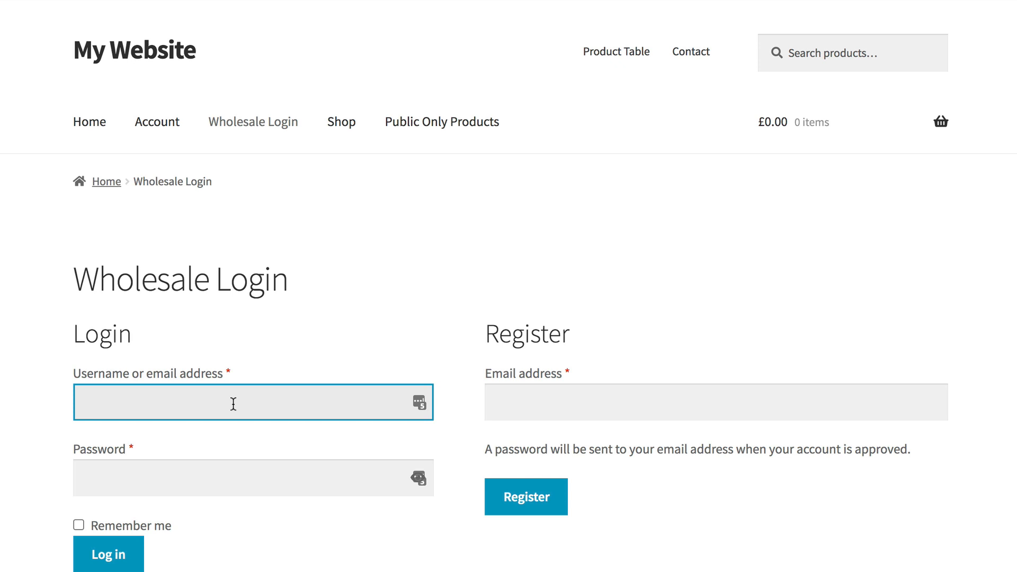
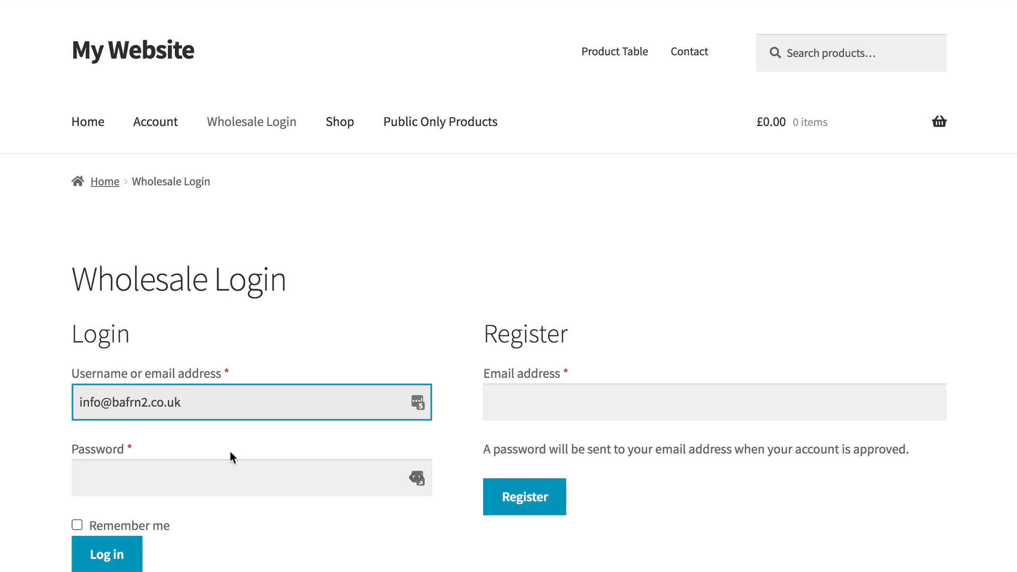
left_click(128, 402)
key("BackSpace")
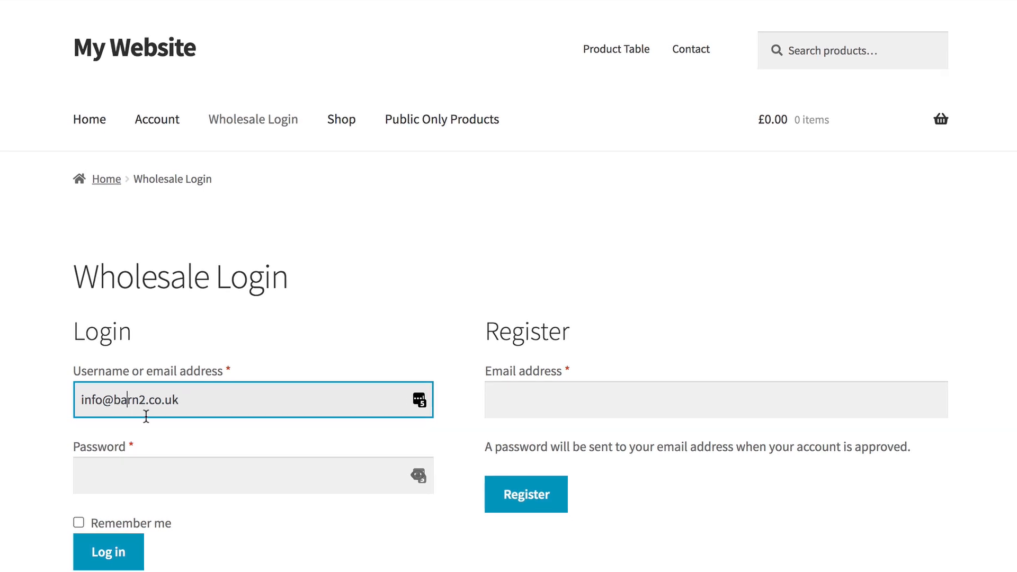
left_click(133, 477)
type("••••••••••••")
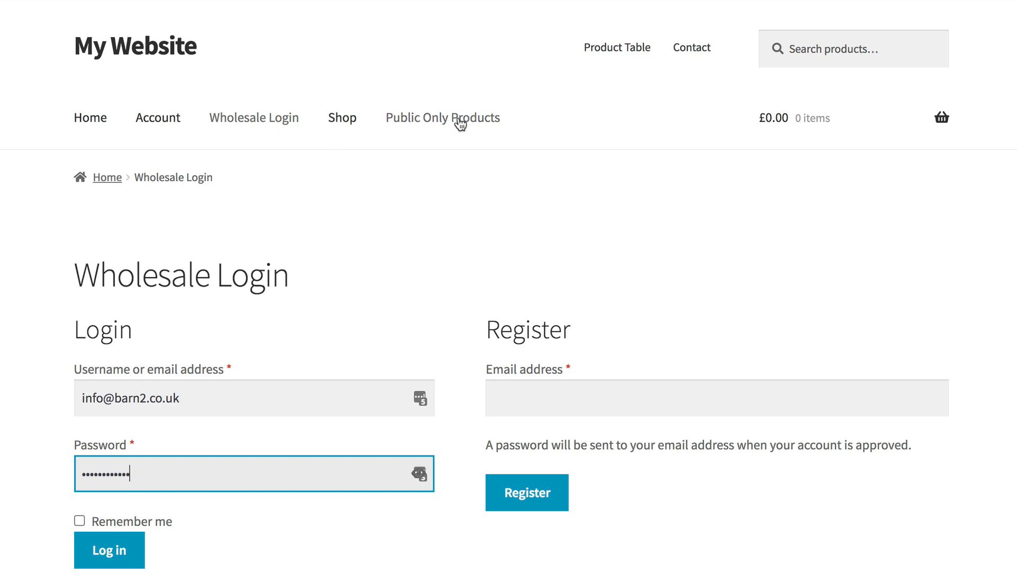
scroll(456, 126, "up", 1)
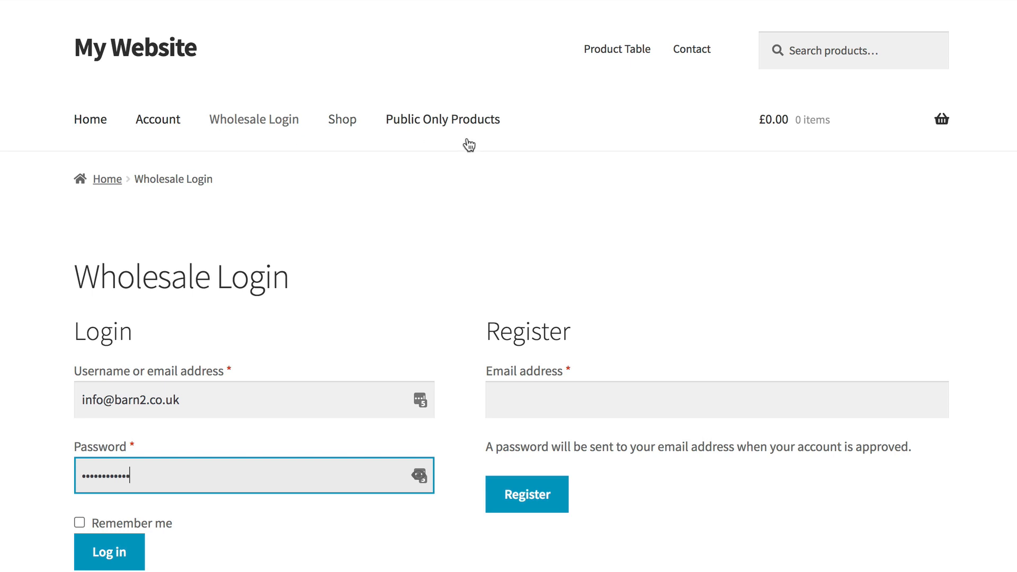
scroll(318, 297, "down", 1)
left_click(108, 541)
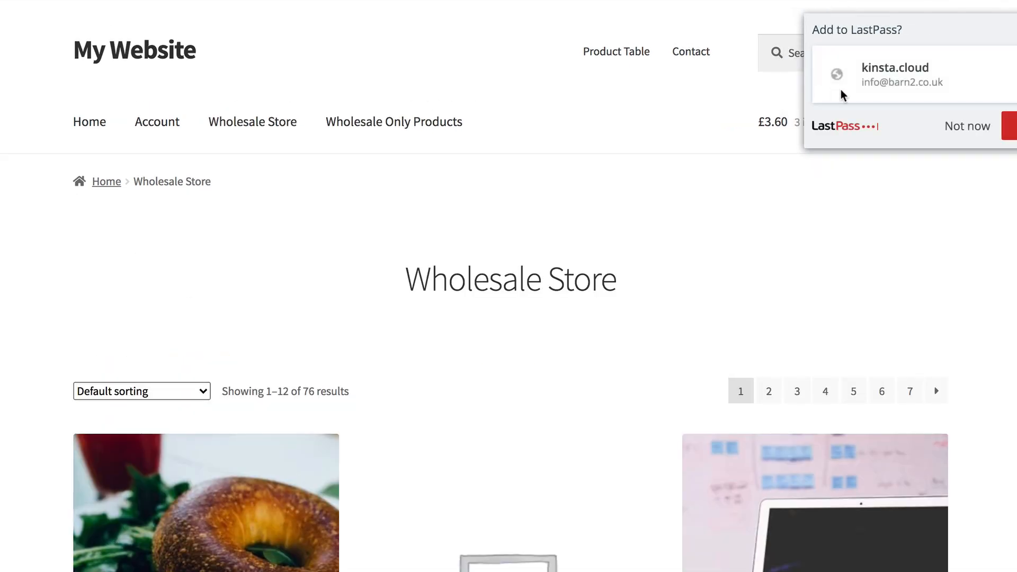
Decline the LastPass save prompt and scroll through the 76 discounted Wholesale Store products.
left_click(973, 130)
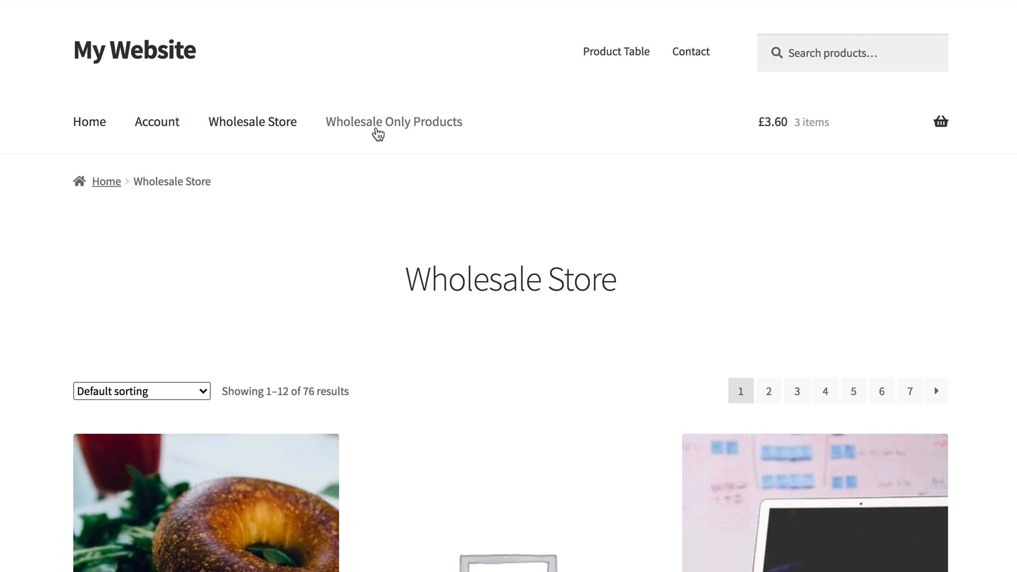
scroll(377, 132, "down", 5)
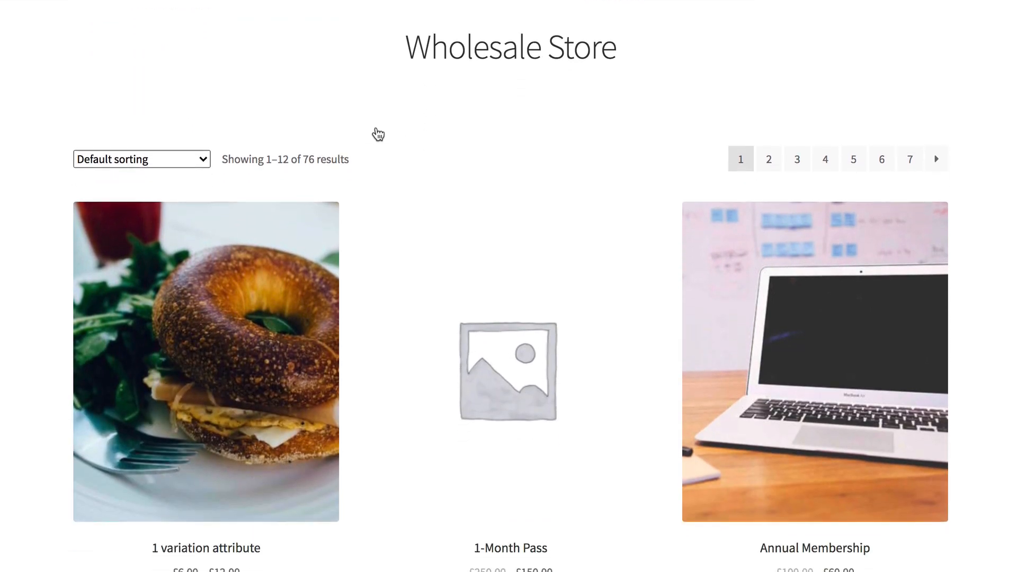
scroll(378, 133, "down", 7)
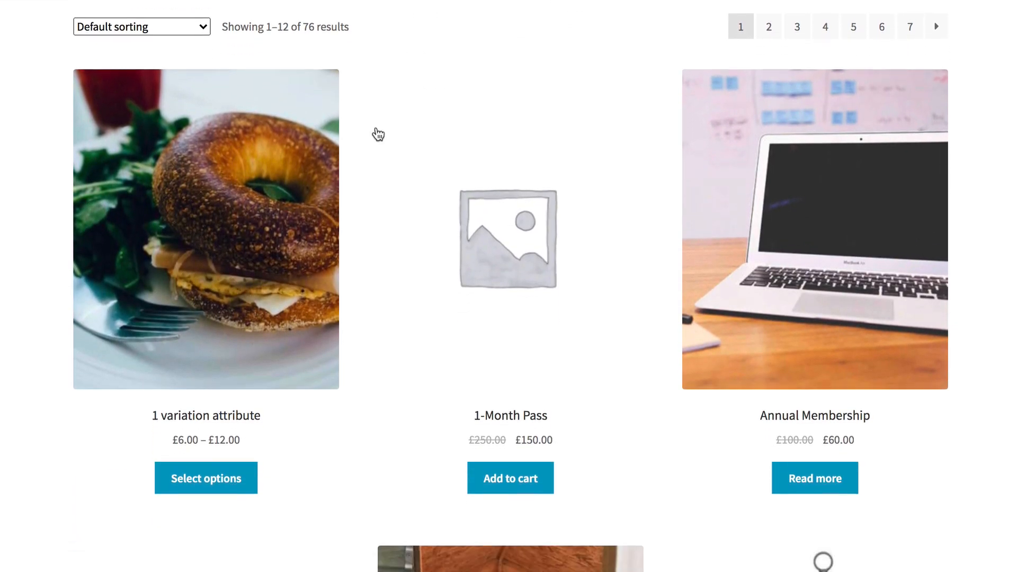
scroll(377, 133, "down", 13)
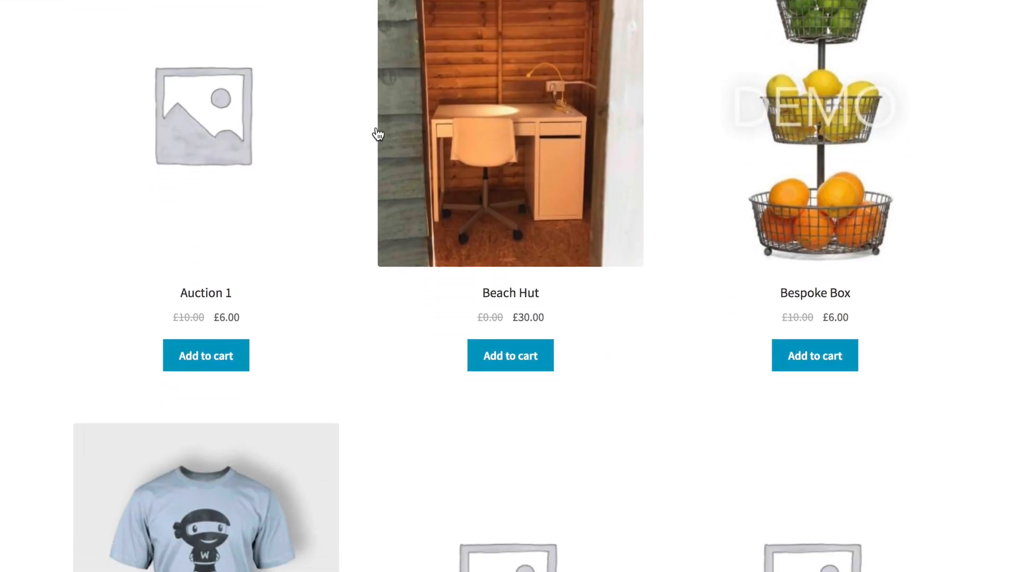
scroll(377, 134, "down", 10)
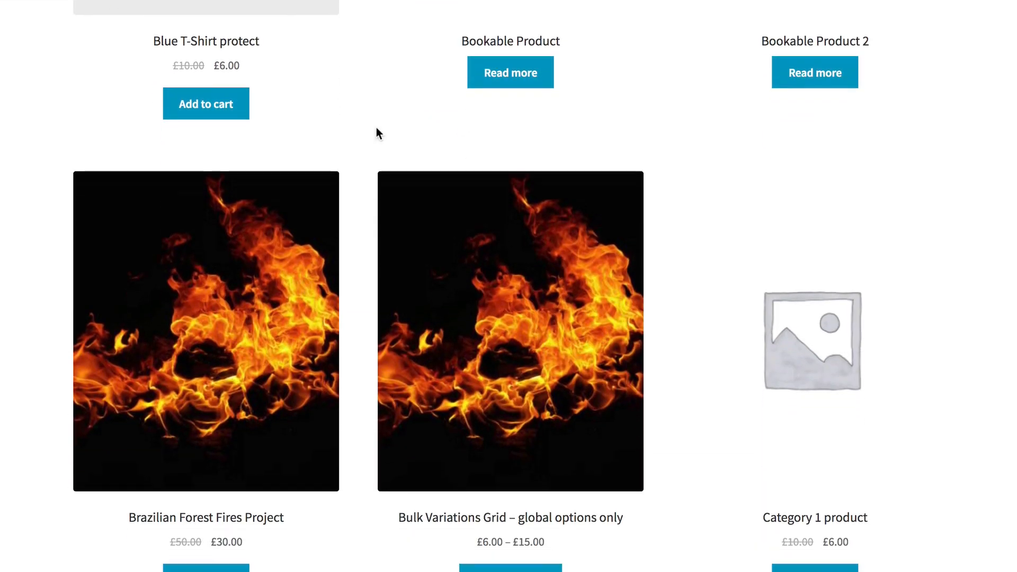
scroll(378, 134, "up", 9)
scroll(378, 133, "up", 20)
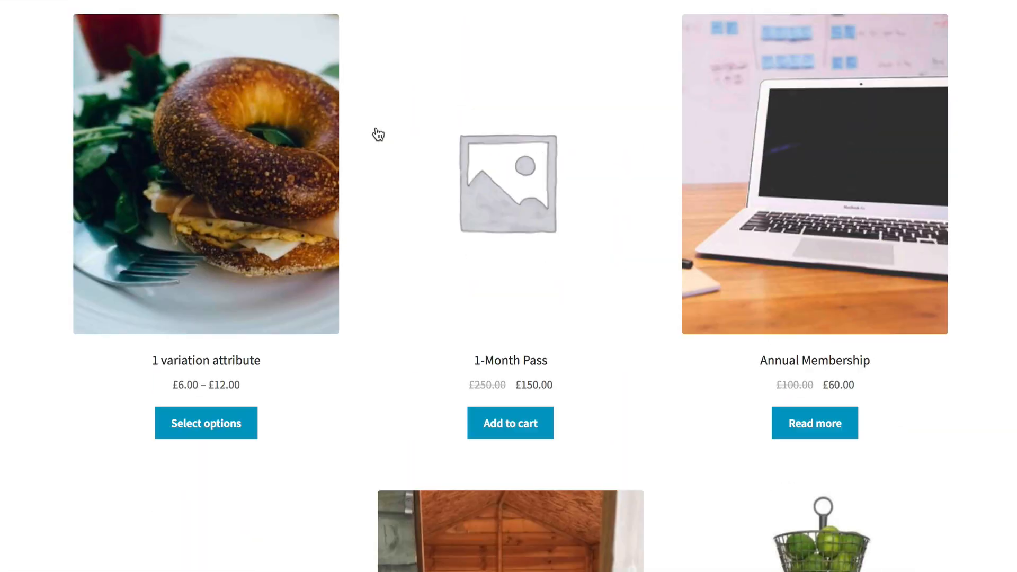
scroll(376, 130, "down", 3)
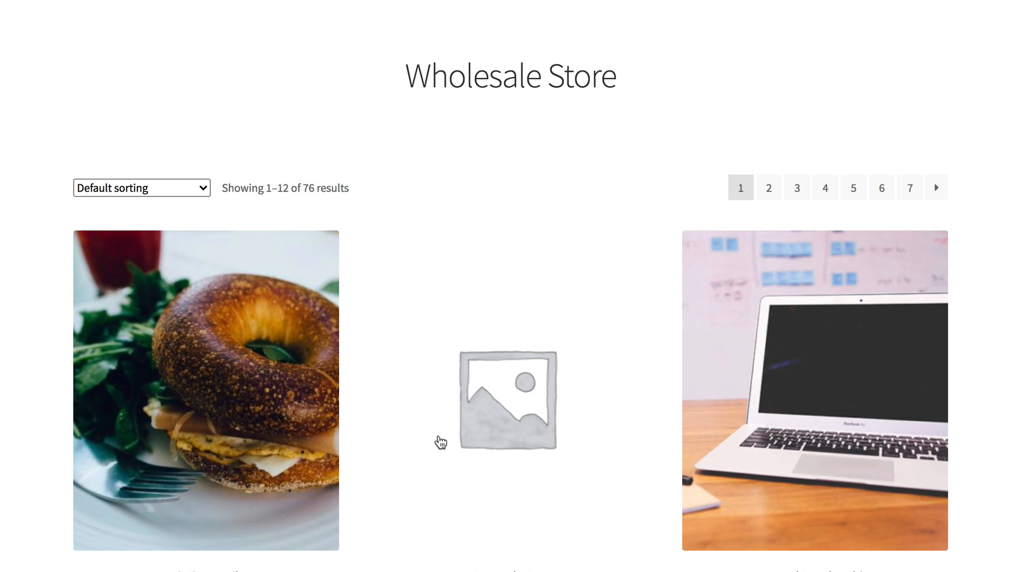
scroll(440, 431, "down", 2)
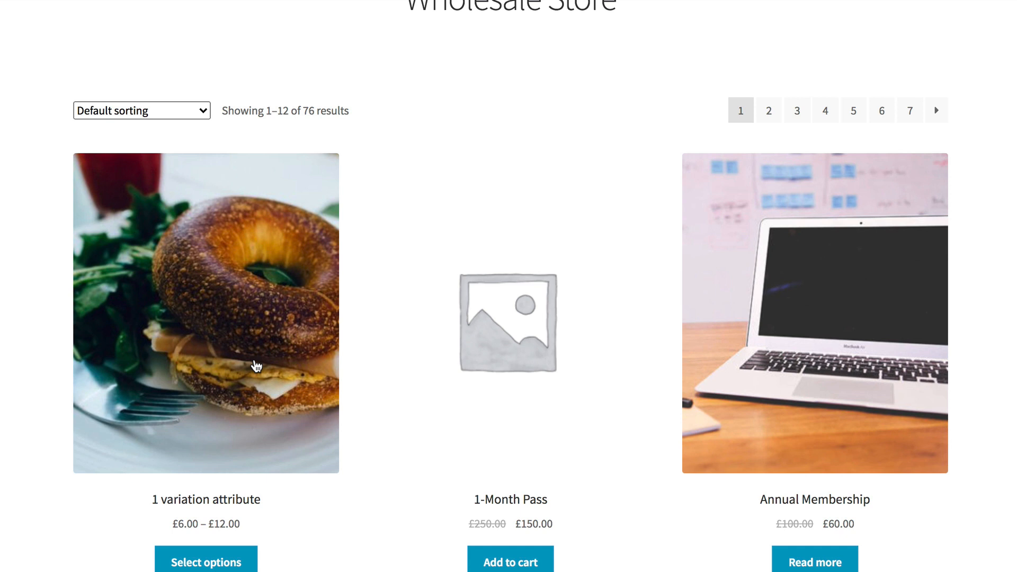
Choose Black on the 1 variation attribute product to show its £6.00 price and 5-day lead time.
left_click(207, 568)
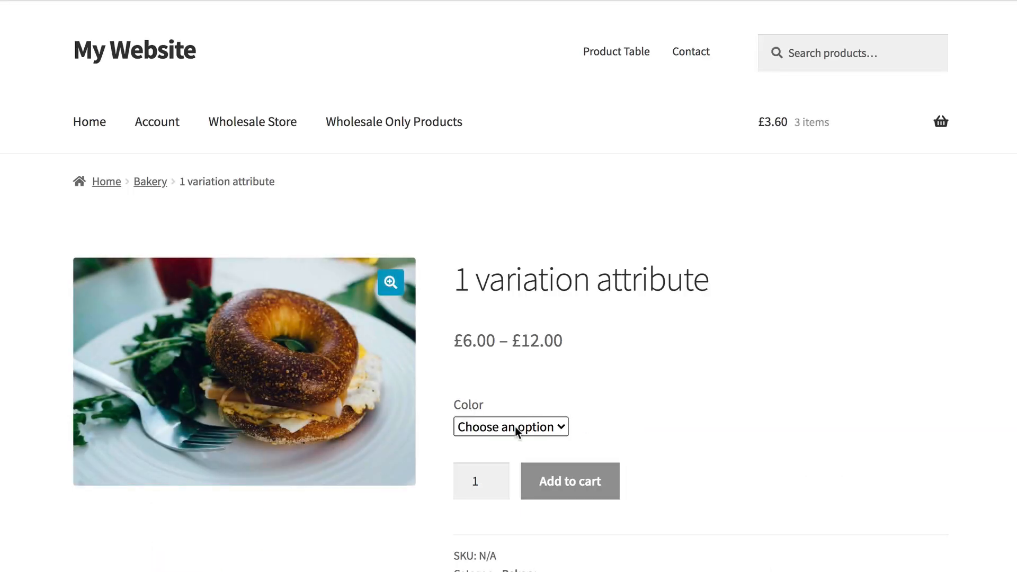
left_click(515, 427)
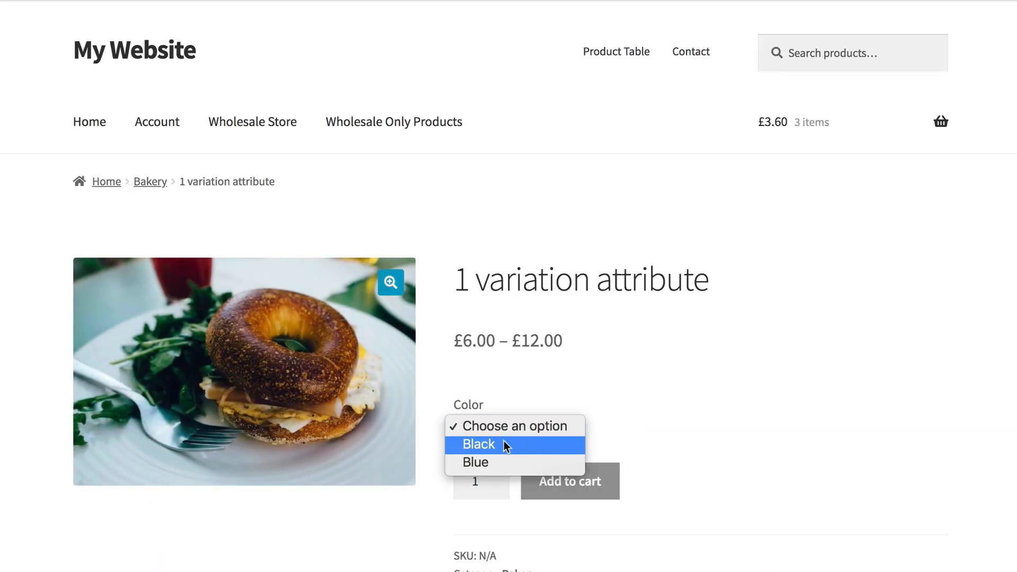
left_click(503, 444)
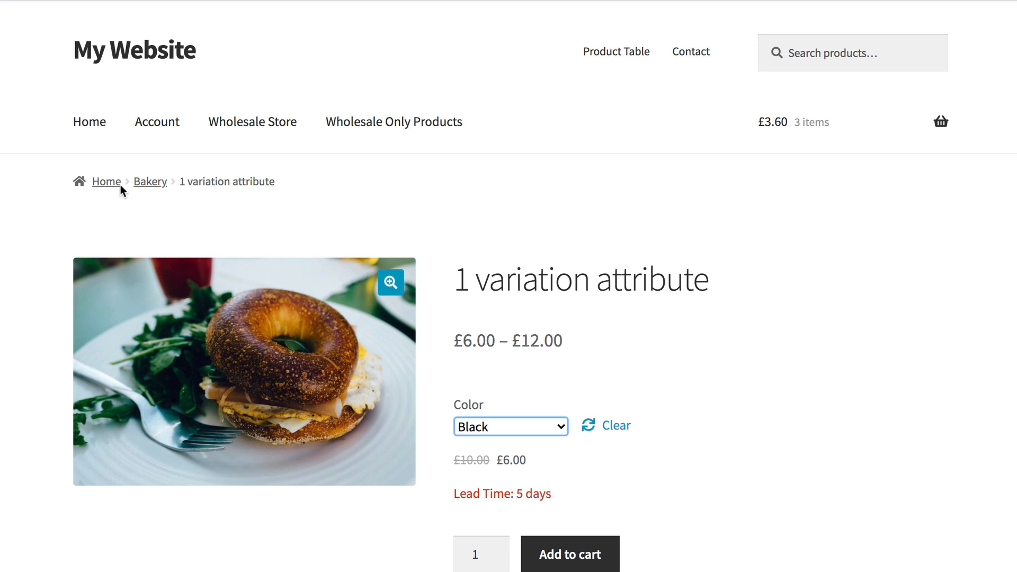
left_click(243, 126)
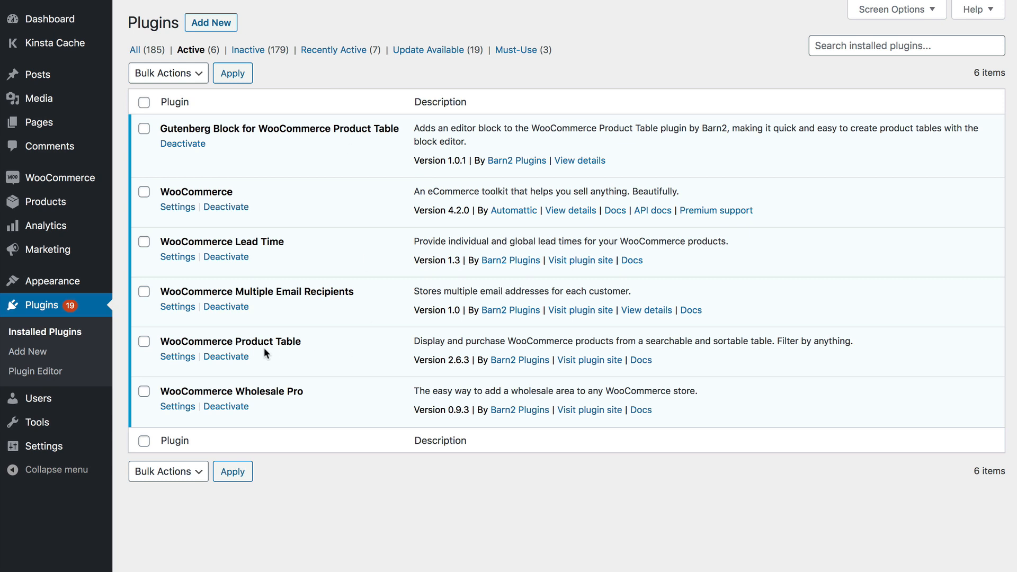
Pick out the Product Table and Wholesale Pro plugins, then open WooCommerce Product Table's Settings.
left_click_drag(300, 344, 160, 342)
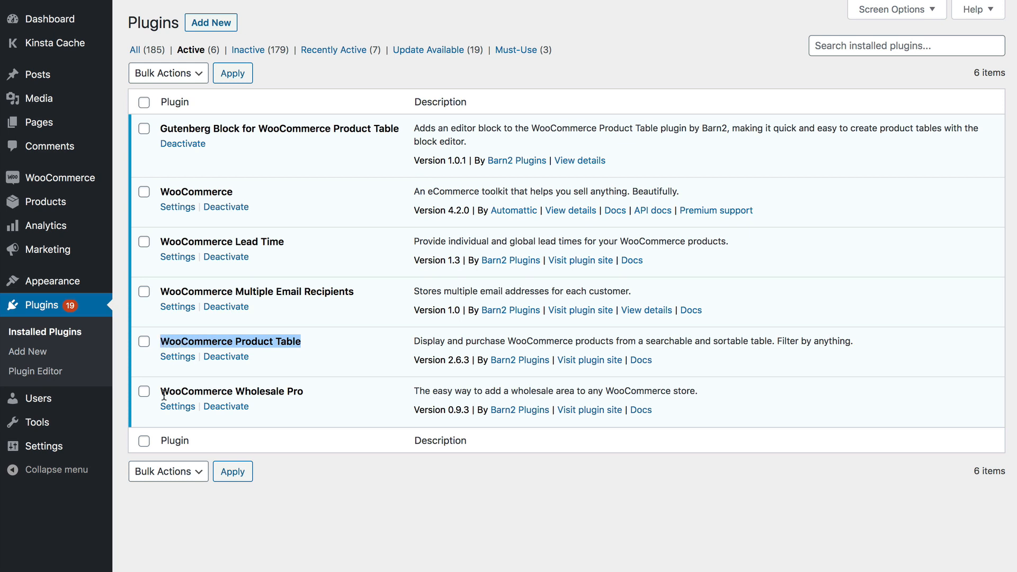
left_click_drag(161, 395, 304, 399)
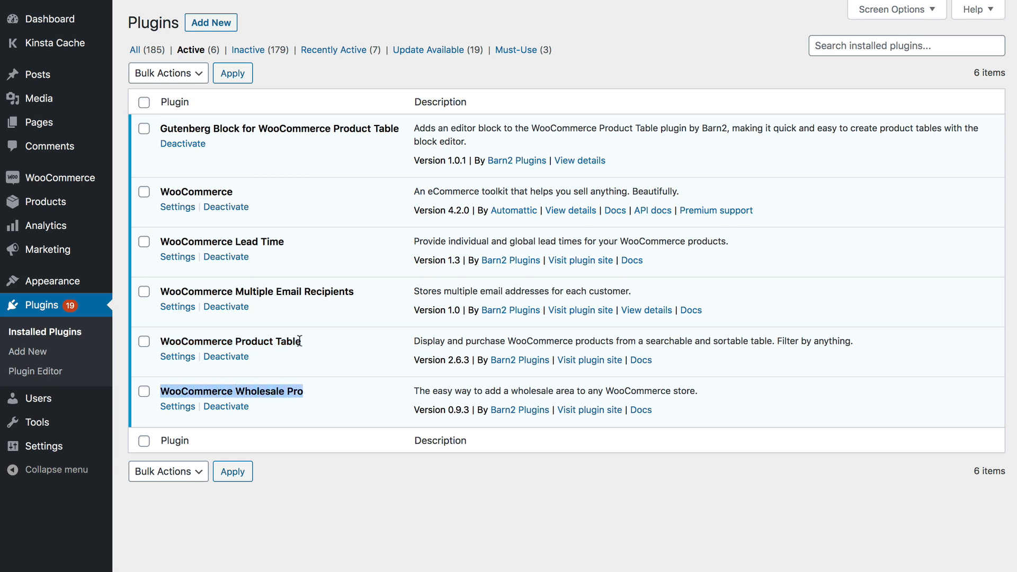
left_click_drag(302, 341, 164, 339)
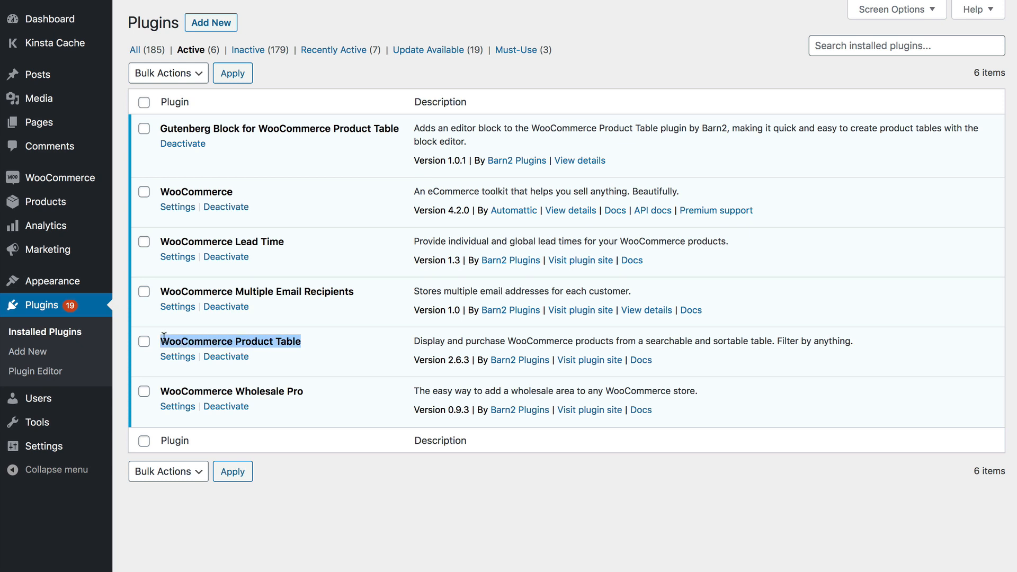
left_click(178, 359)
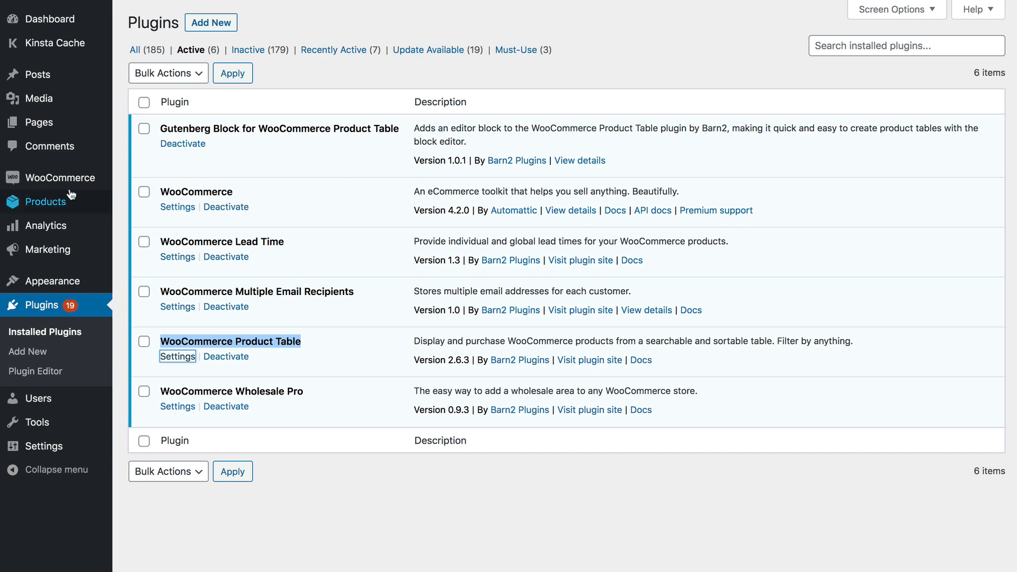
mouse_move(102, 195)
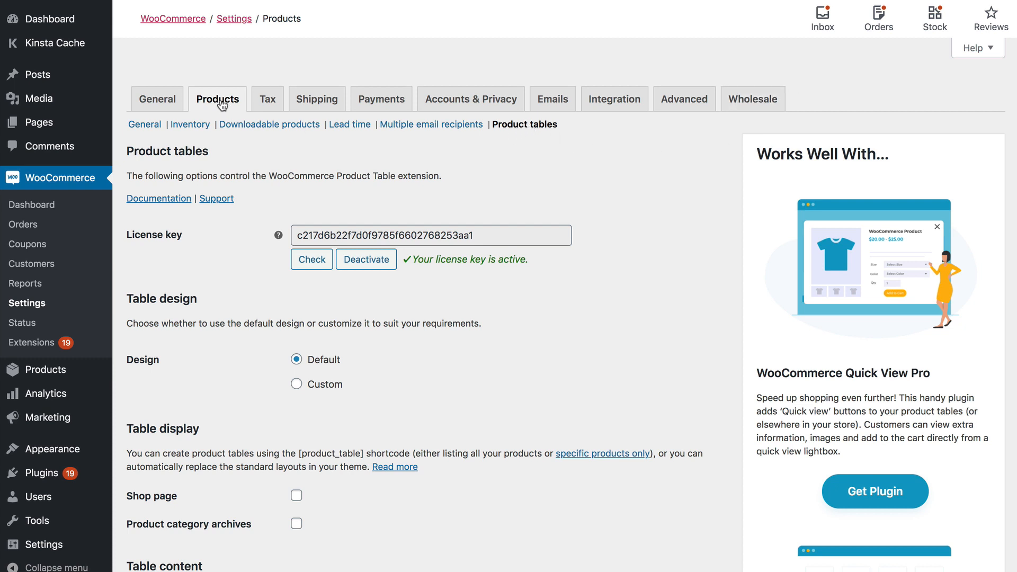
scroll(507, 192, "down", 5)
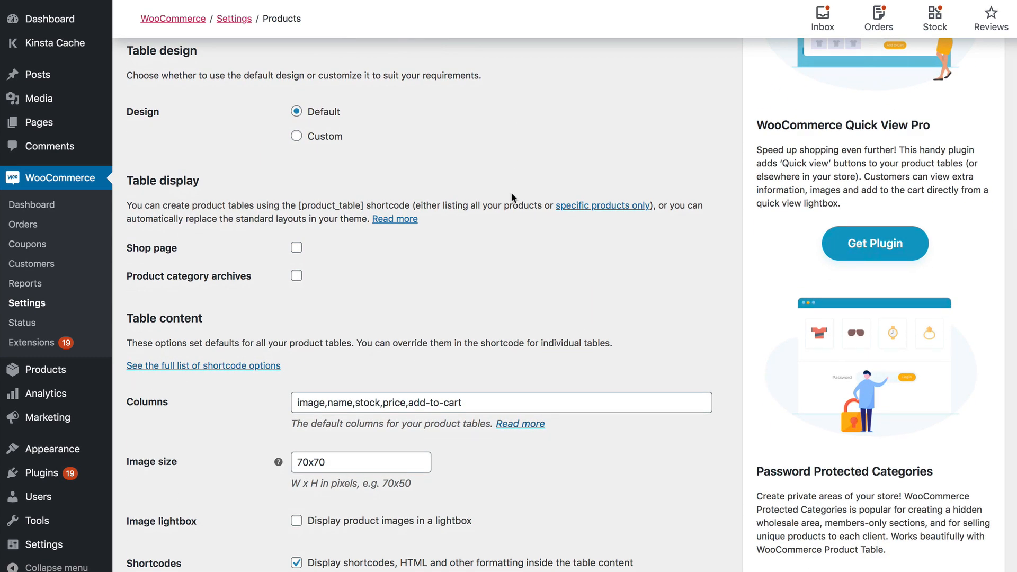
scroll(510, 193, "up", 1)
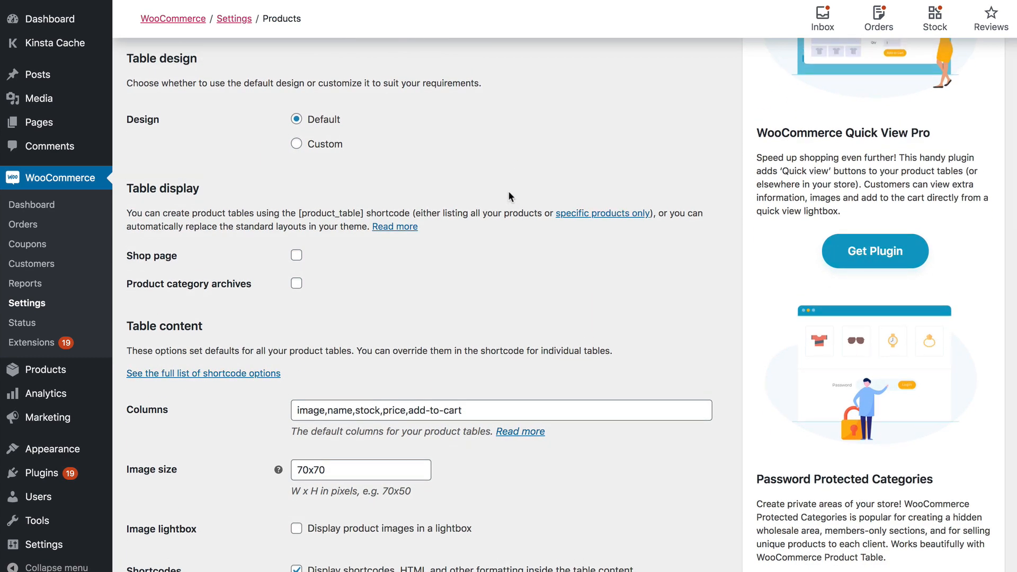
scroll(508, 196, "down", 2)
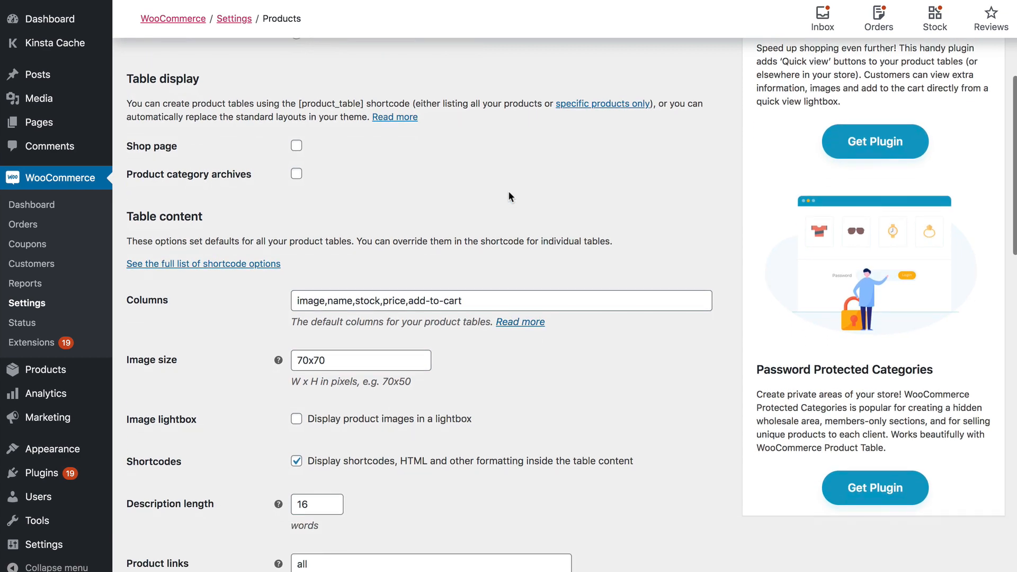
scroll(509, 197, "down", 1)
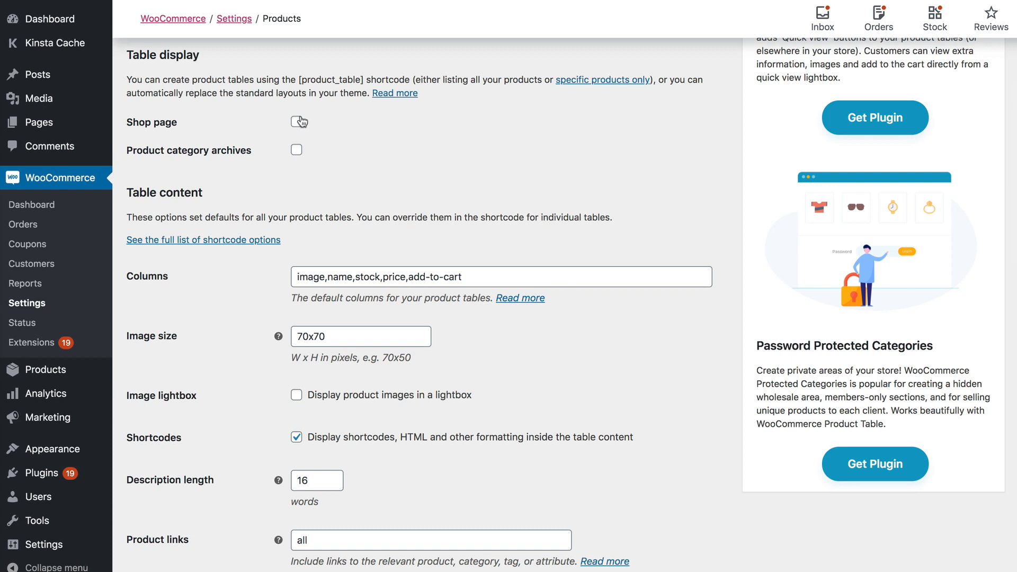
scroll(301, 120, "up", 1)
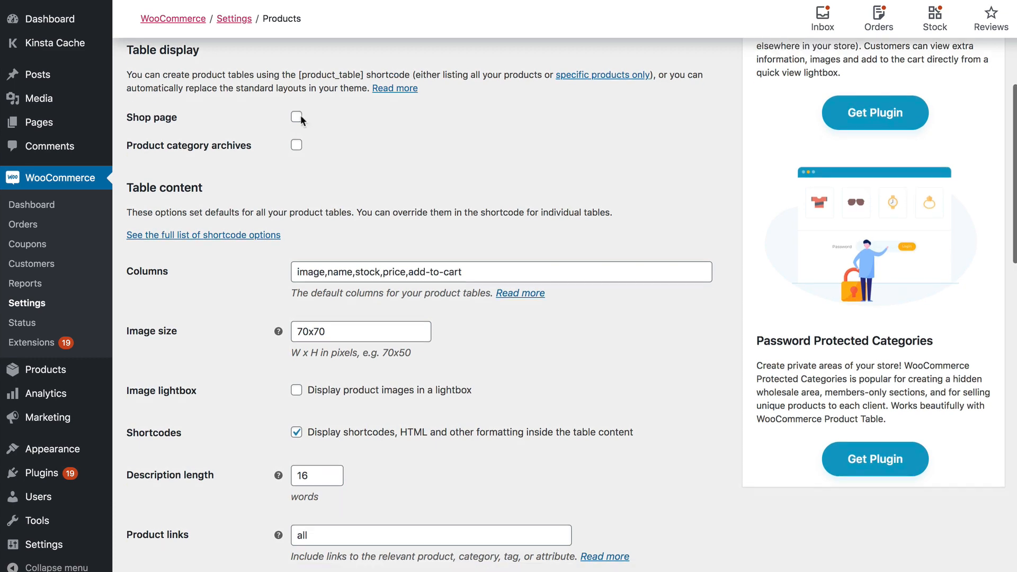
scroll(300, 120, "down", 3)
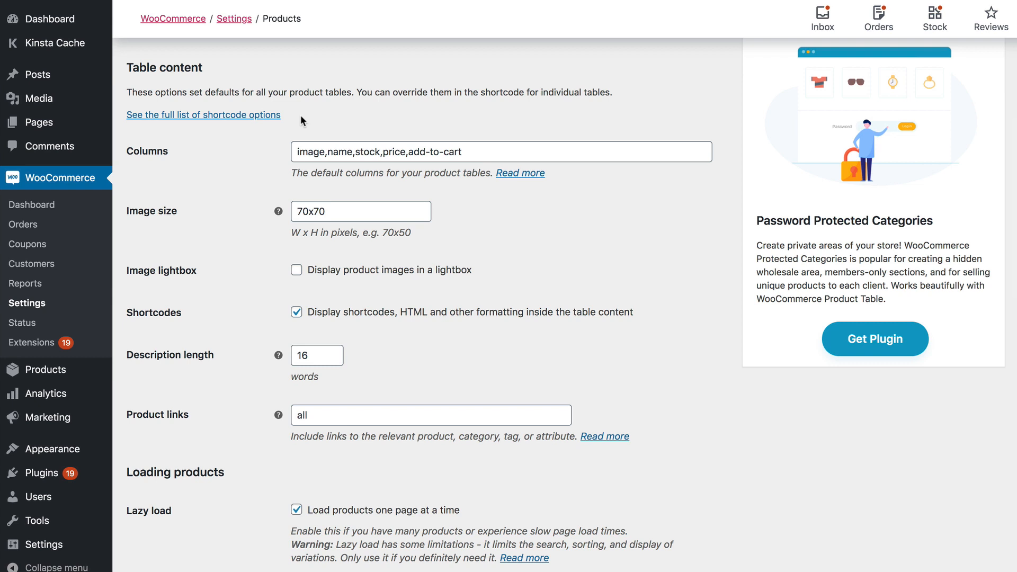
left_click_drag(297, 152, 499, 152)
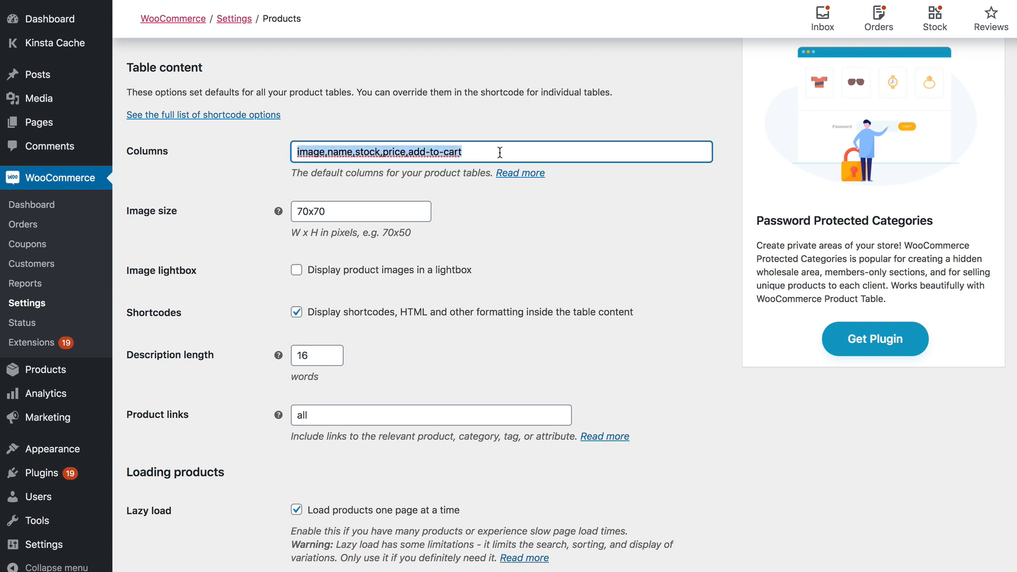
left_click(500, 152)
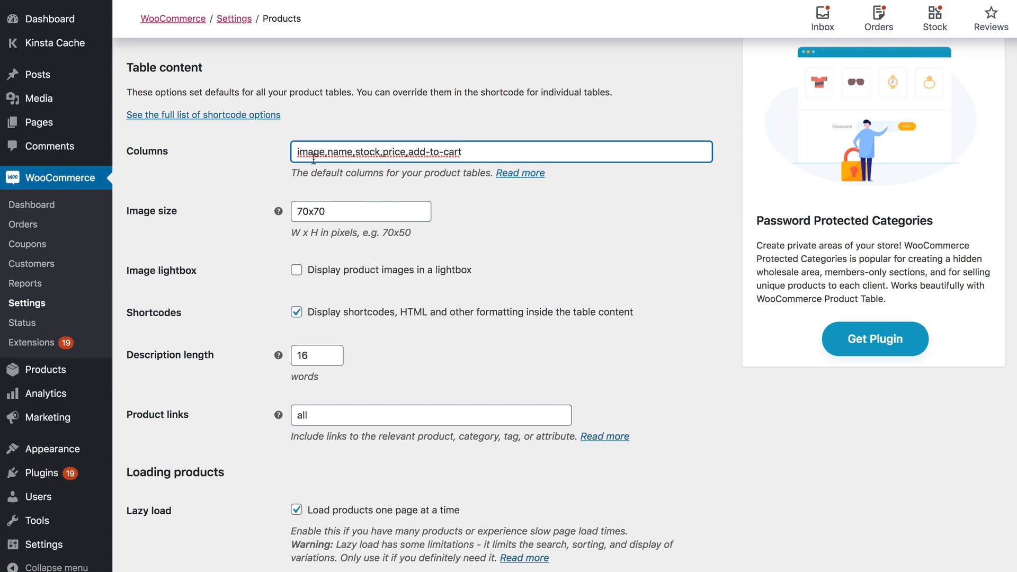
left_click_drag(325, 152, 464, 152)
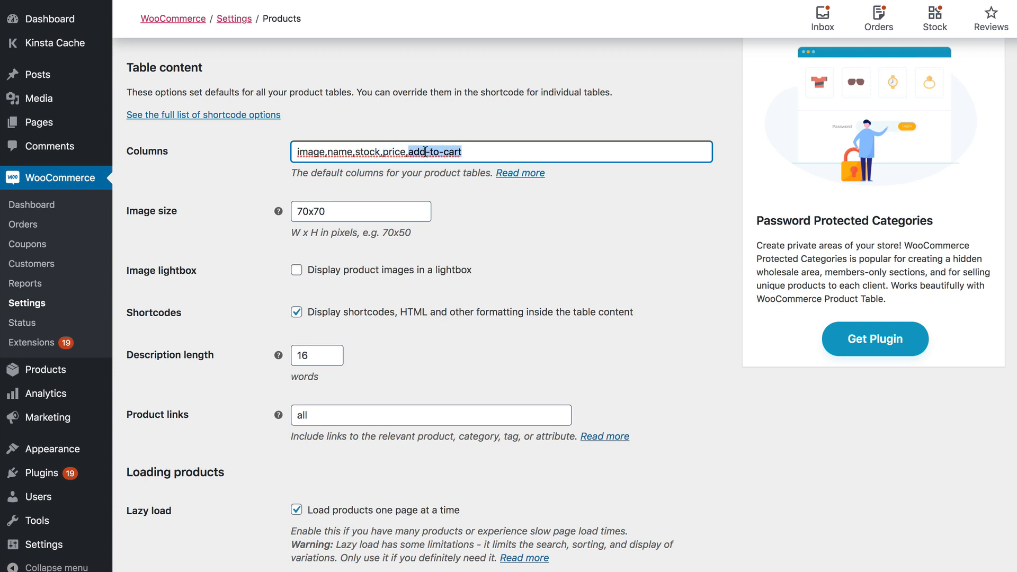
left_click_drag(465, 153, 257, 152)
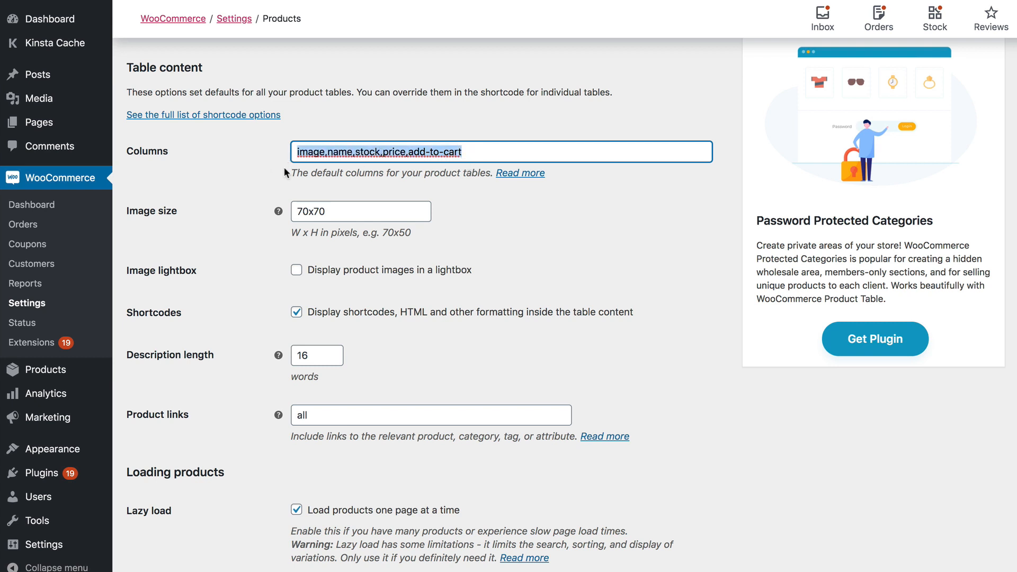
left_click(260, 168)
scroll(261, 169, "down", 3)
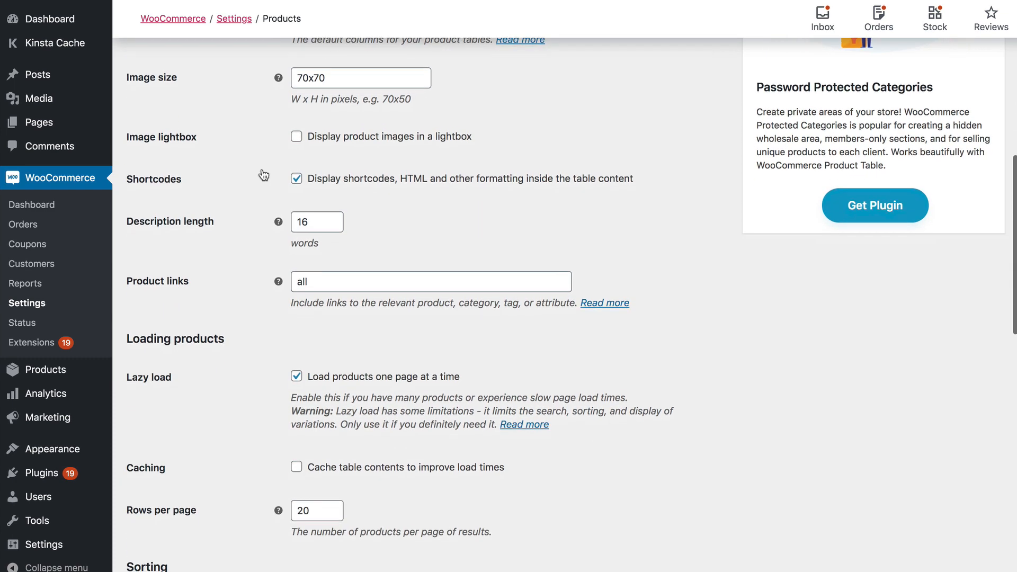
scroll(295, 159, "down", 2)
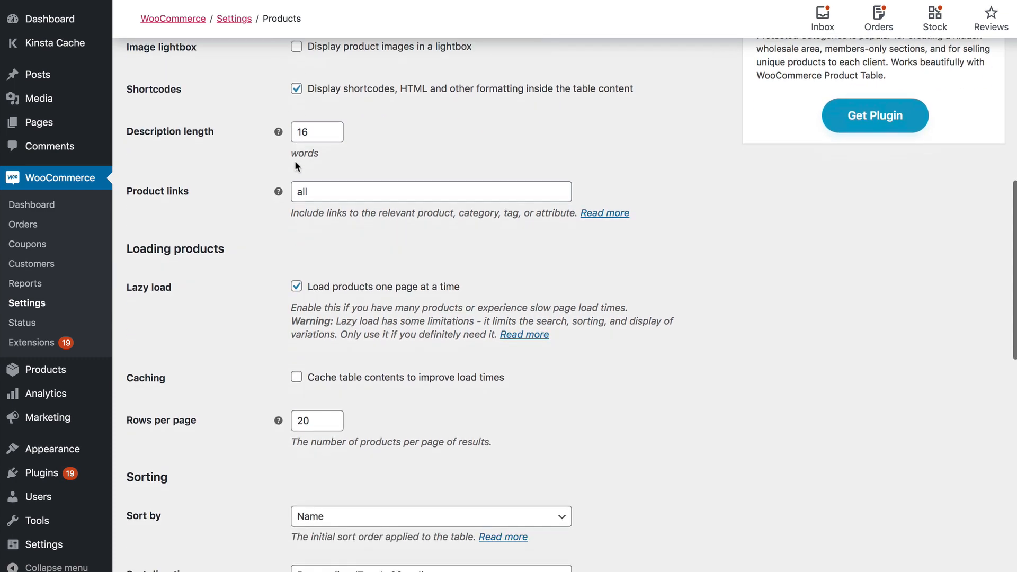
scroll(292, 161, "down", 1)
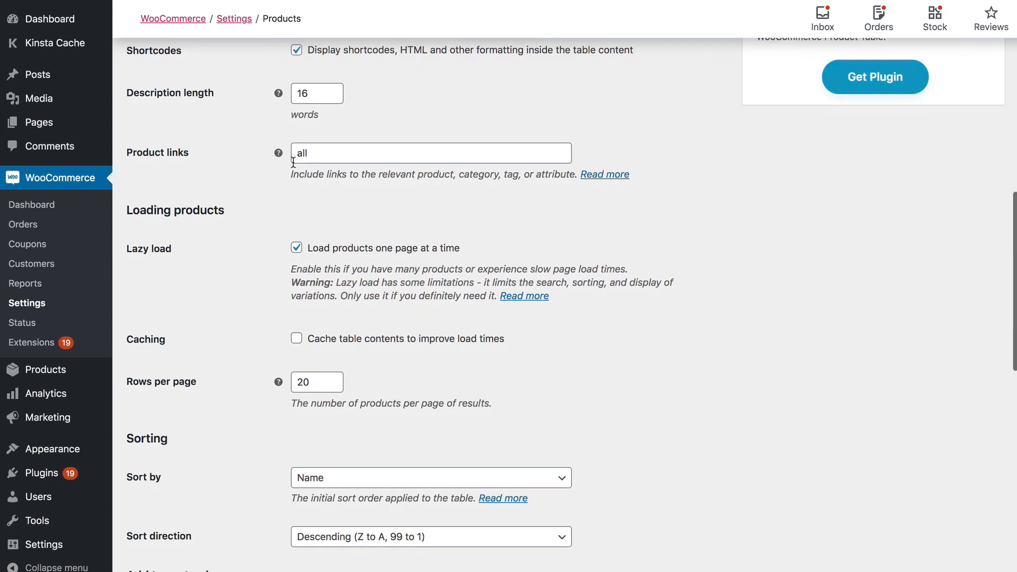
scroll(293, 162, "down", 1)
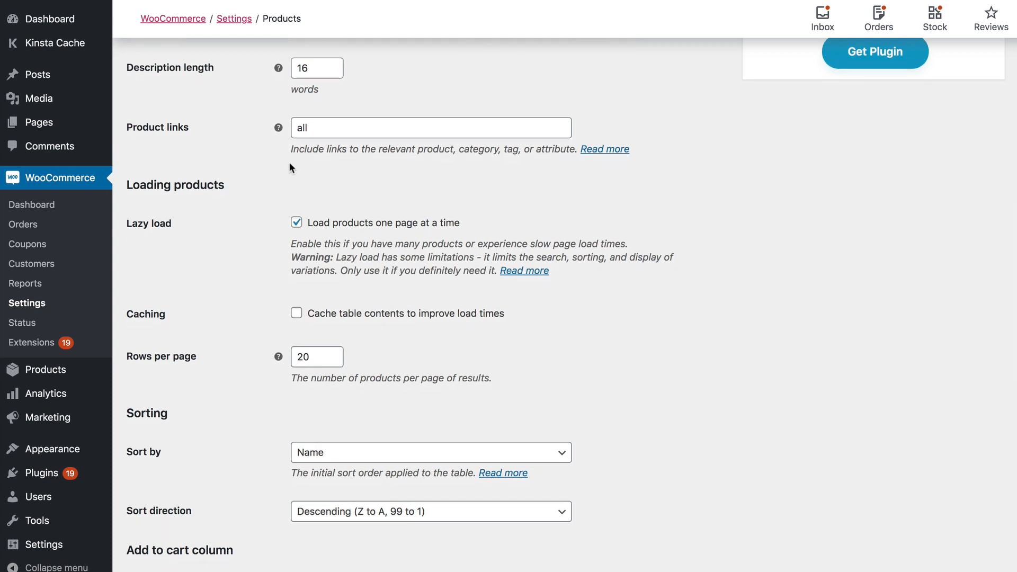
scroll(313, 132, "down", 1)
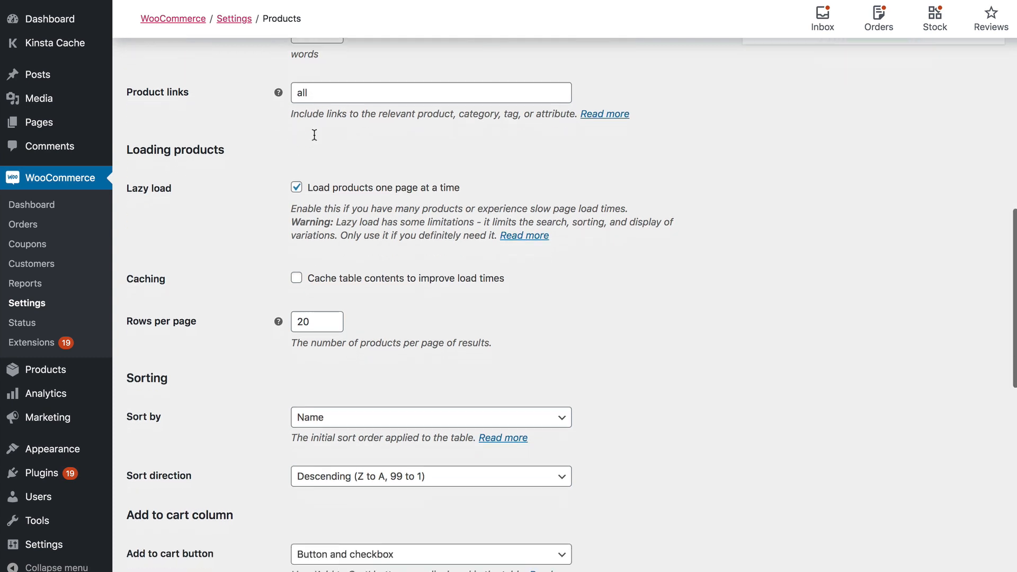
scroll(314, 134, "down", 3)
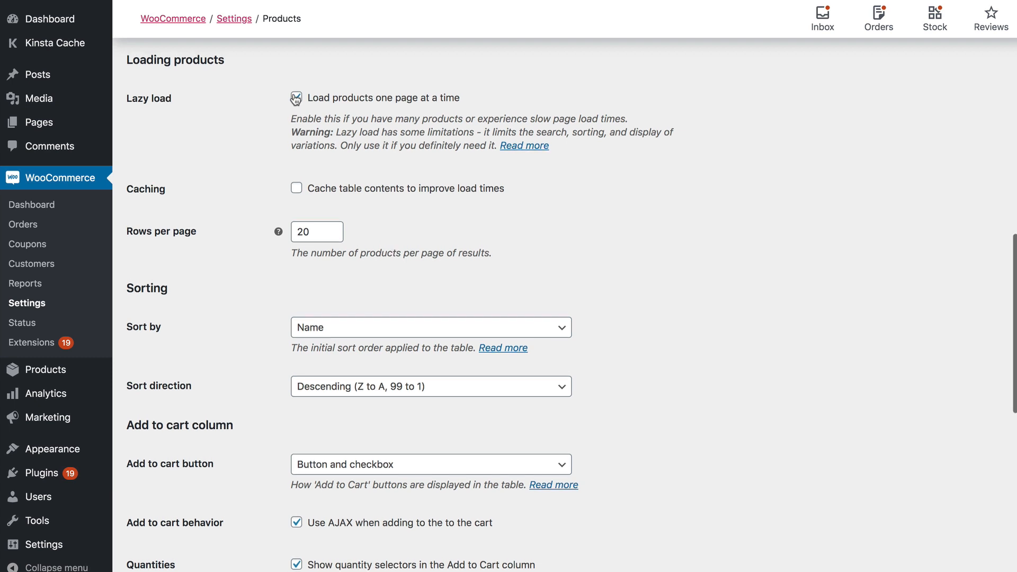
scroll(310, 138, "down", 2)
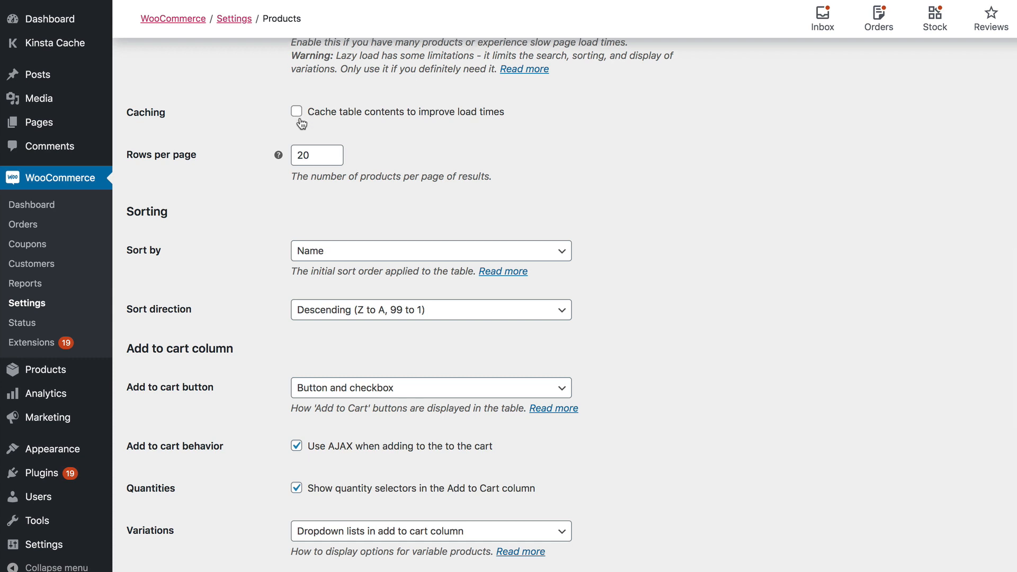
scroll(300, 122, "down", 5)
scroll(300, 116, "down", 1)
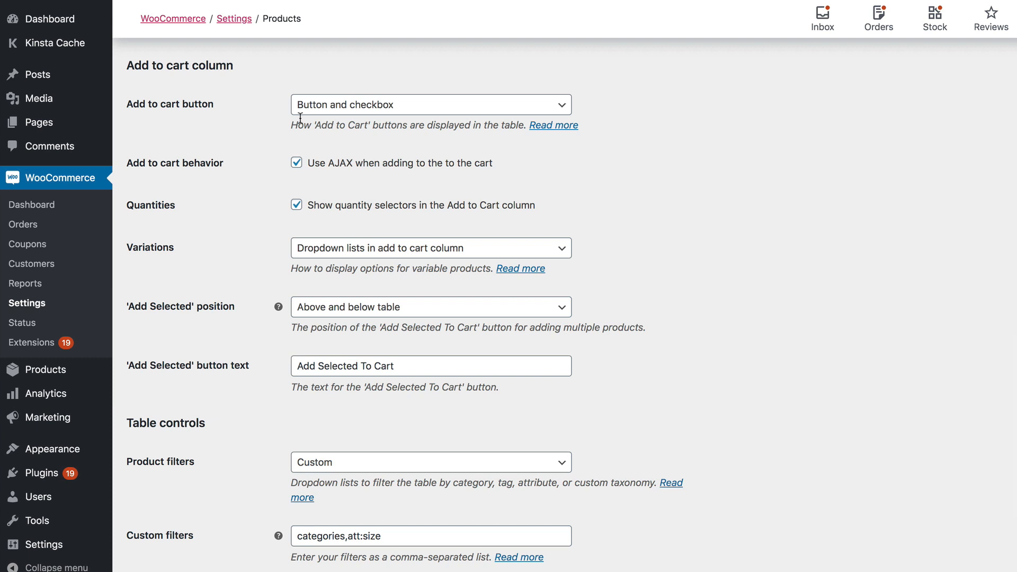
left_click(401, 114)
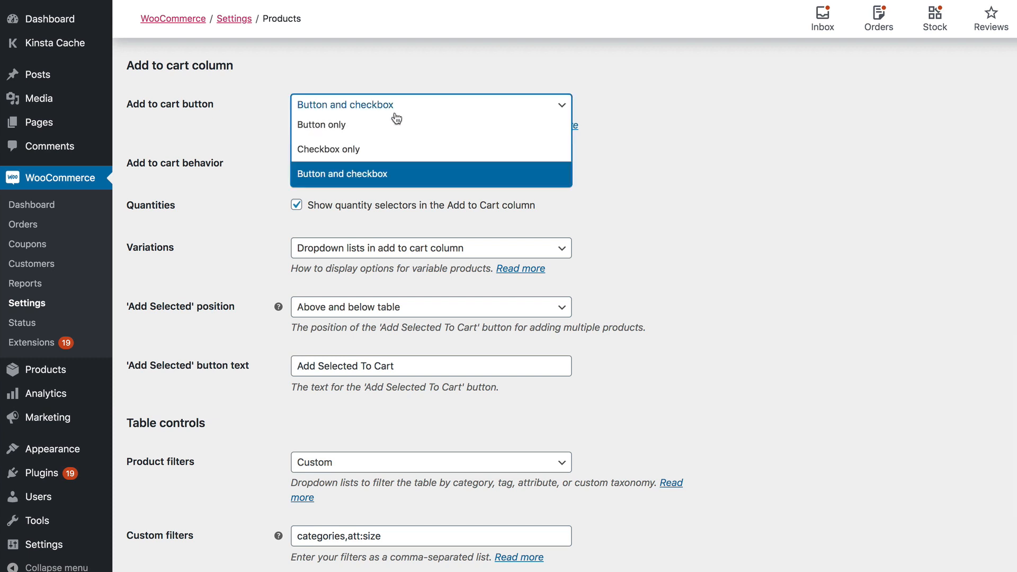
left_click(375, 154)
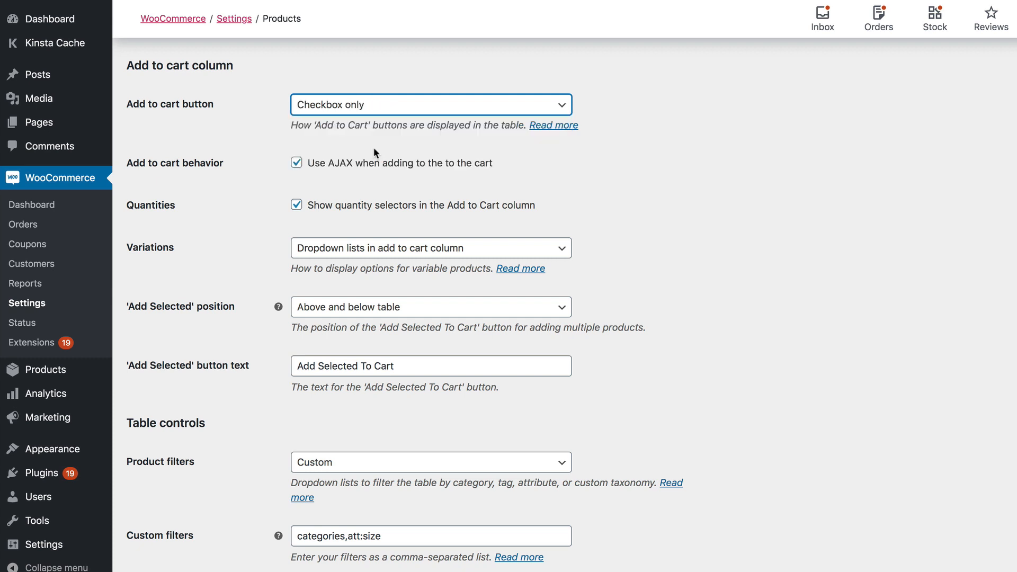
left_click(377, 109)
left_click(351, 171)
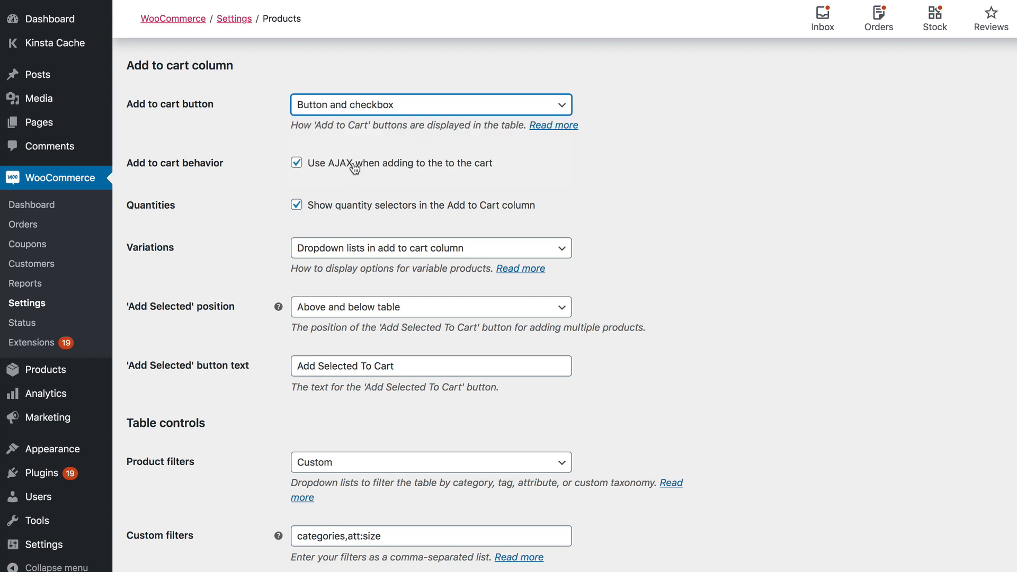
left_click(395, 108)
left_click(352, 170)
scroll(376, 180, "down", 2)
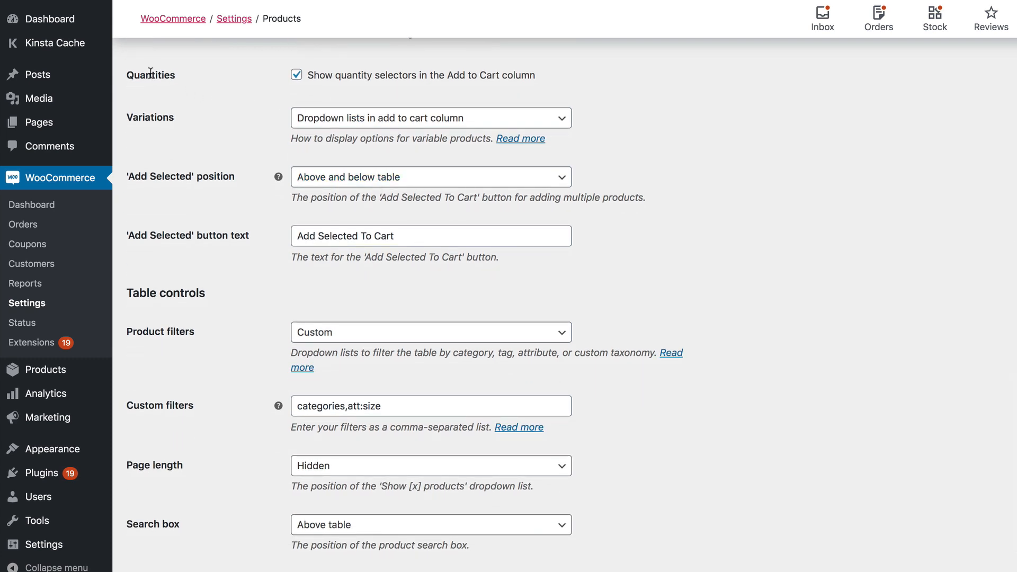
left_click(297, 76)
left_click(296, 76)
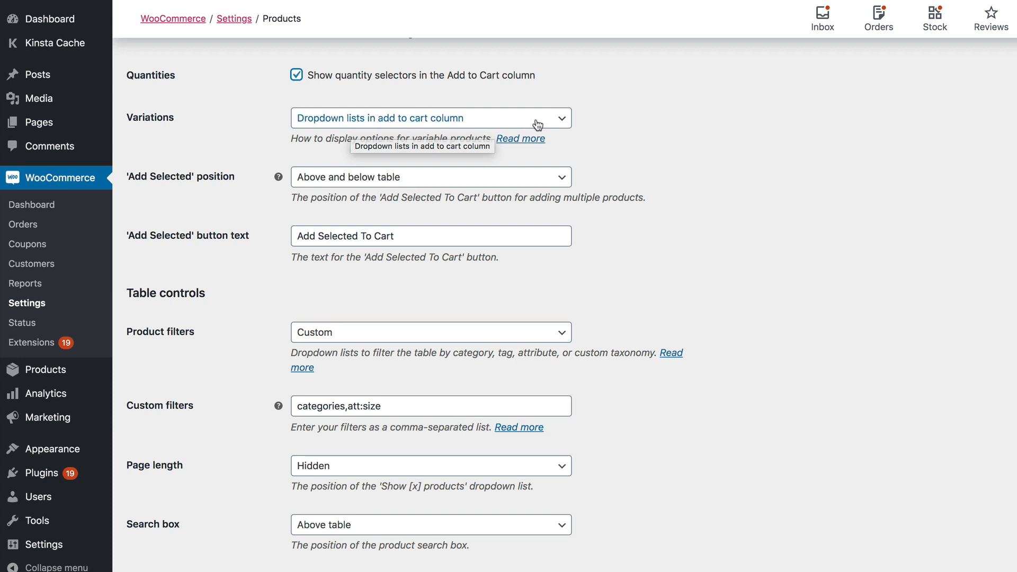
left_click(562, 127)
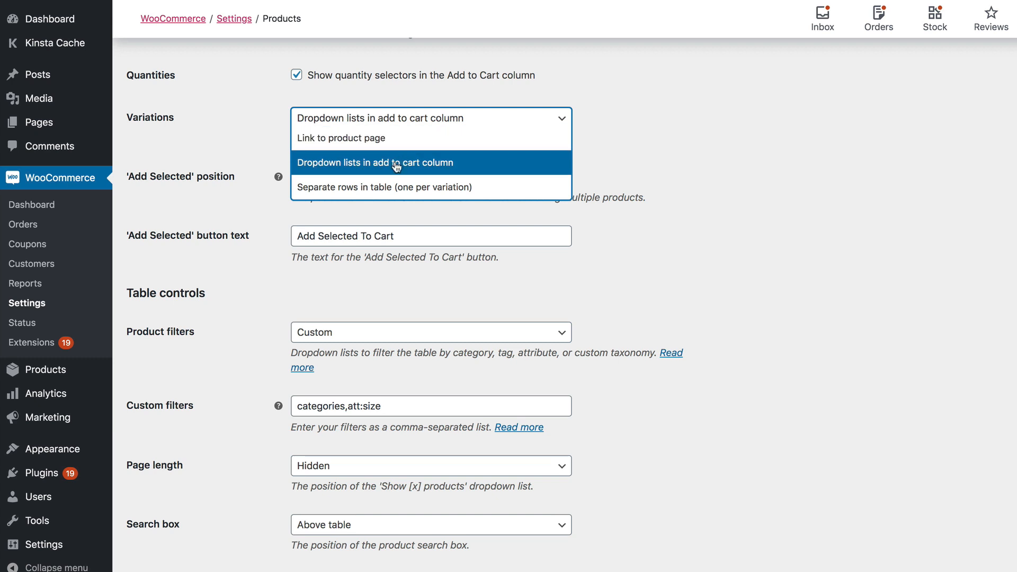
left_click(454, 164)
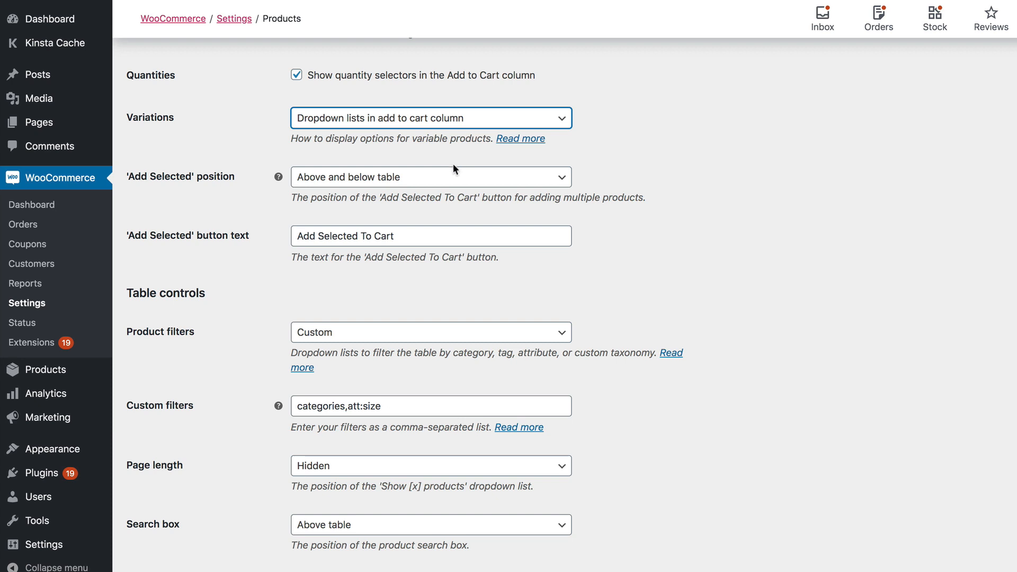
left_click(511, 119)
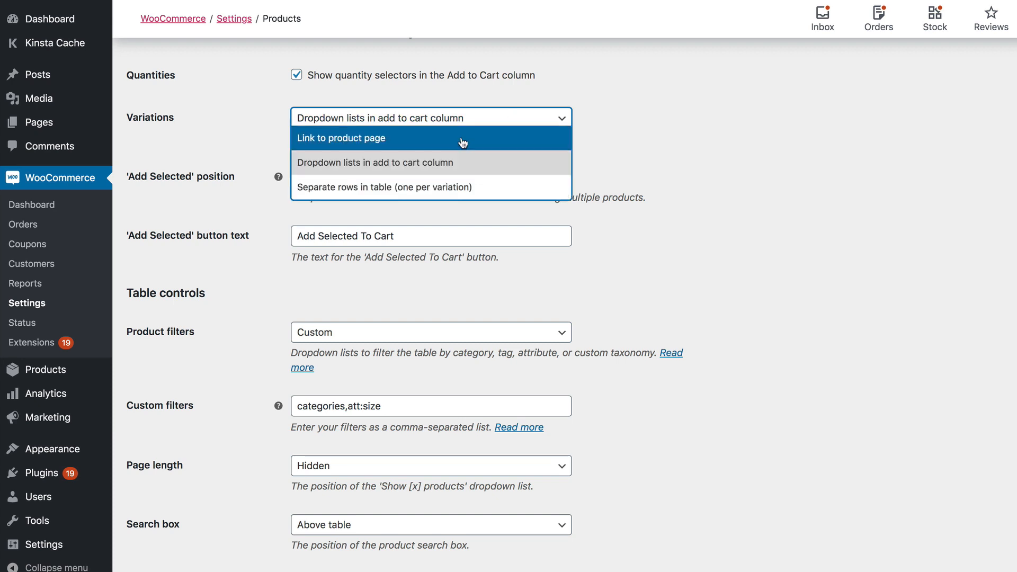
left_click(400, 191)
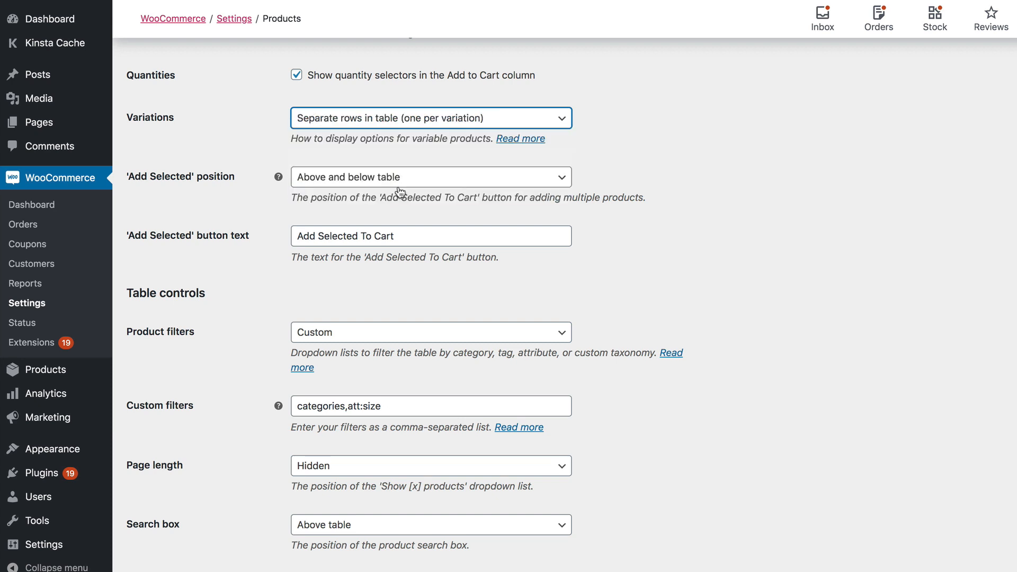
left_click(495, 122)
left_click(429, 160)
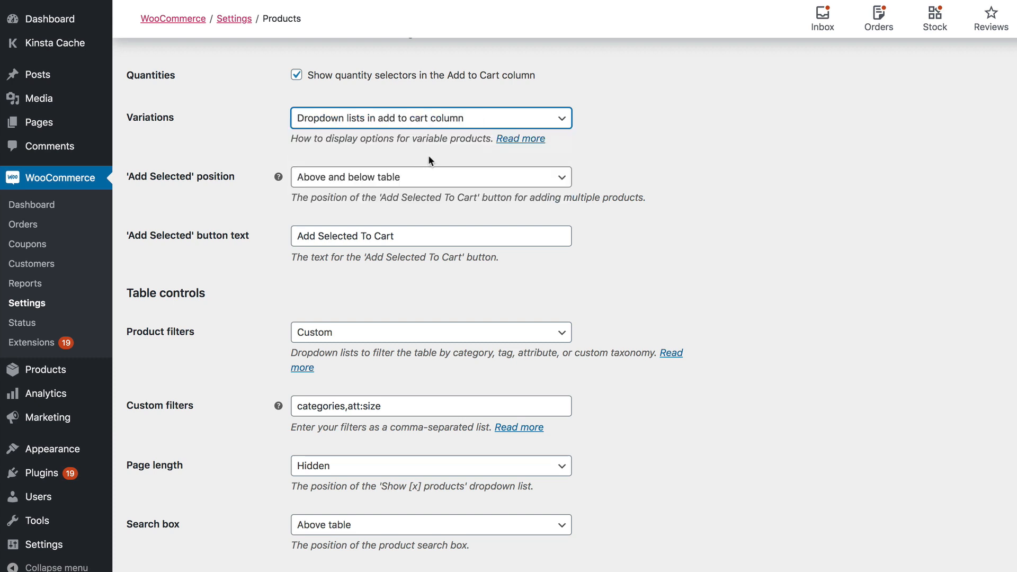
scroll(428, 161, "down", 4)
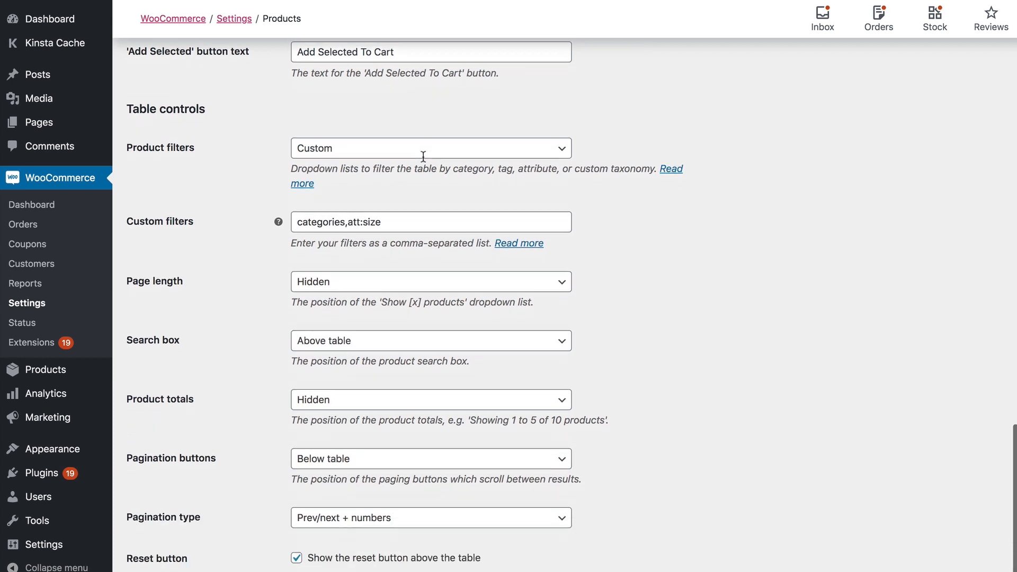
scroll(413, 138, "up", 1)
left_click(404, 66)
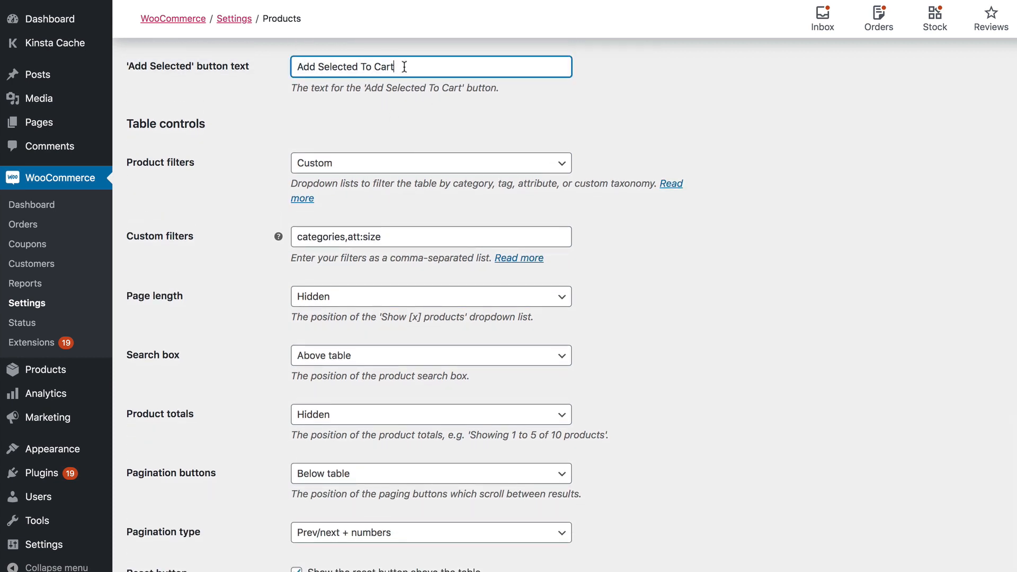
triple_click(405, 66)
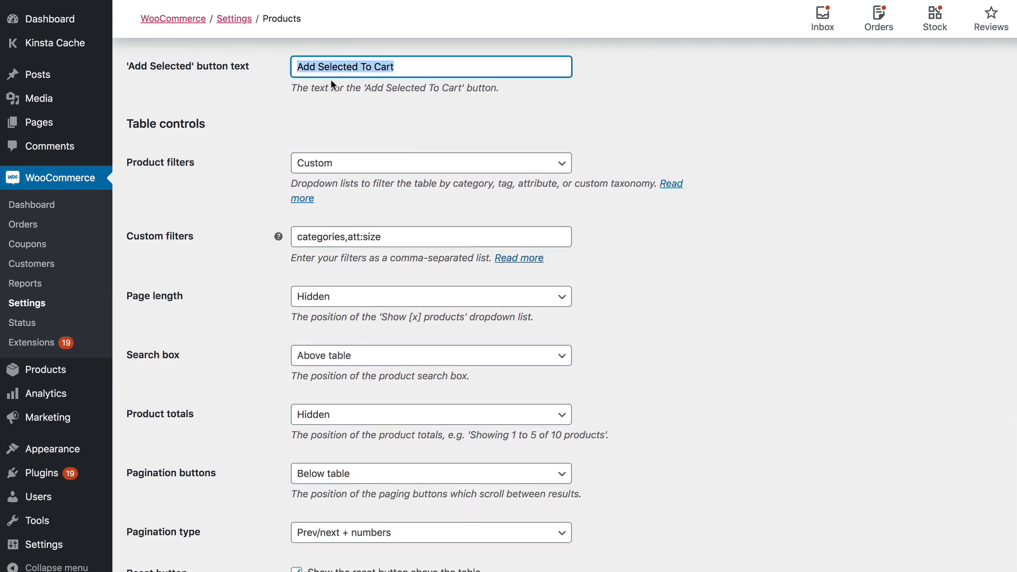
scroll(341, 95, "up", 1)
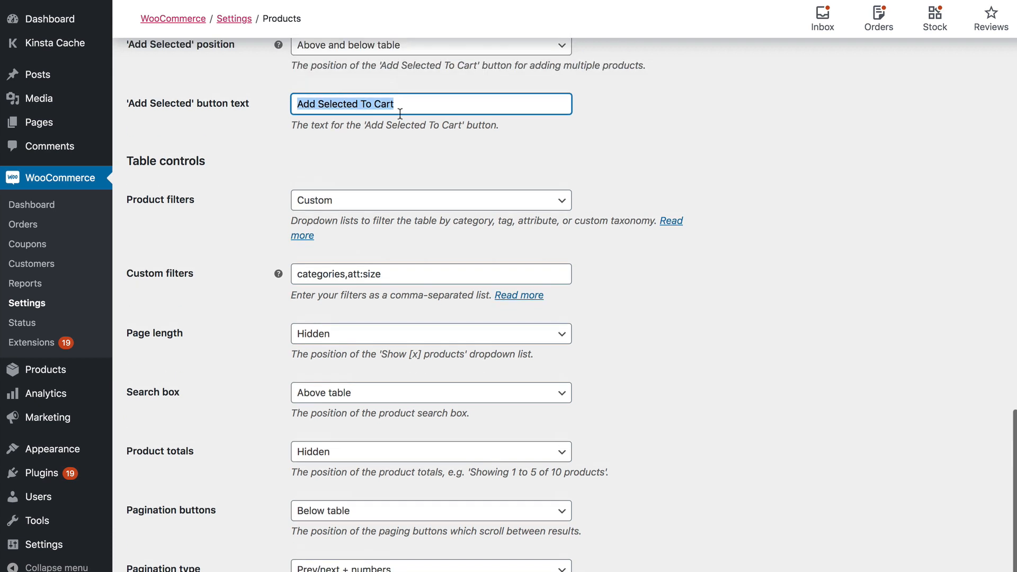
left_click_drag(404, 107, 226, 108)
left_click(300, 138)
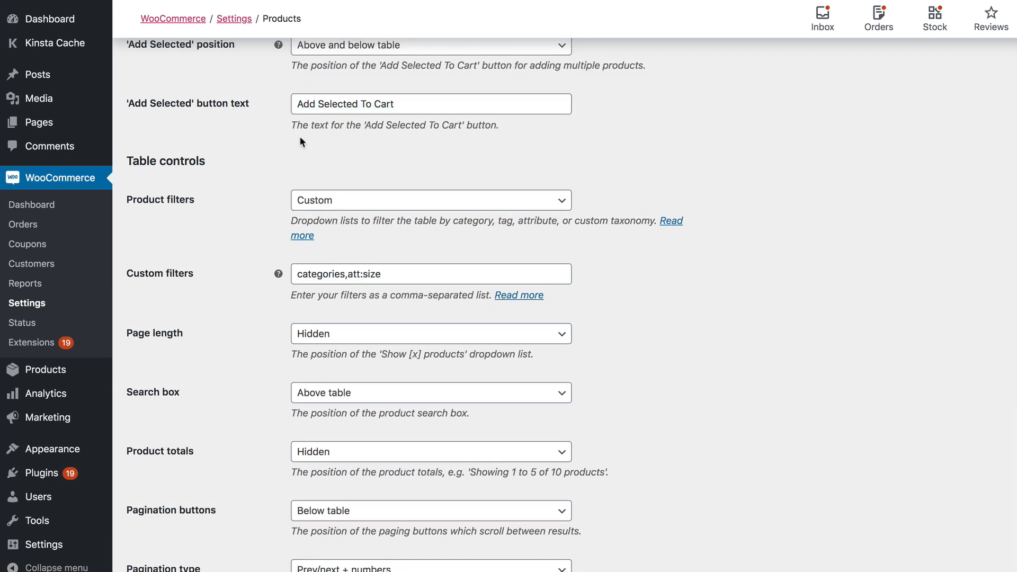
scroll(300, 135, "down", 3)
left_click(317, 109)
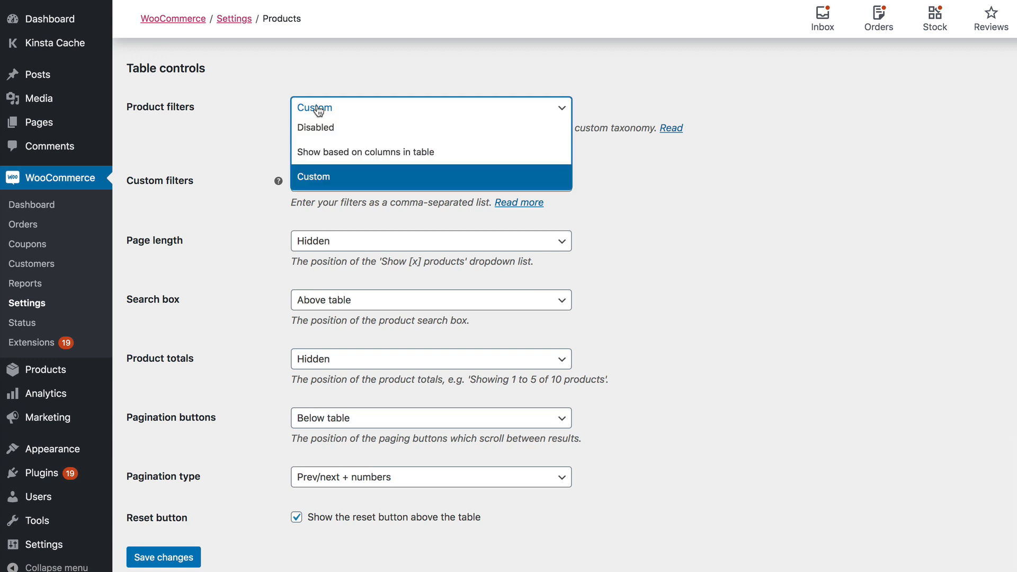
left_click(216, 147)
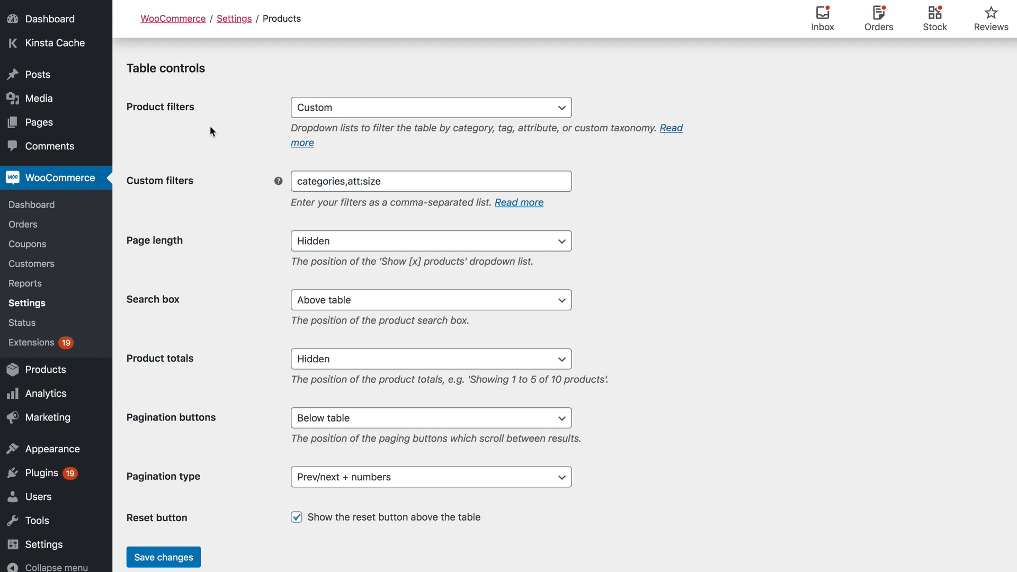
left_click(338, 116)
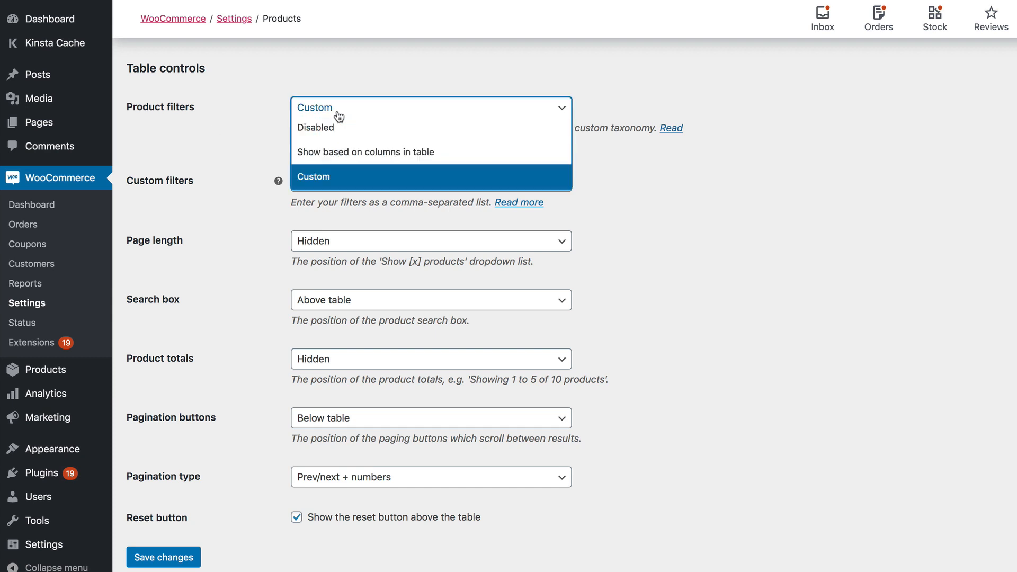
left_click(325, 154)
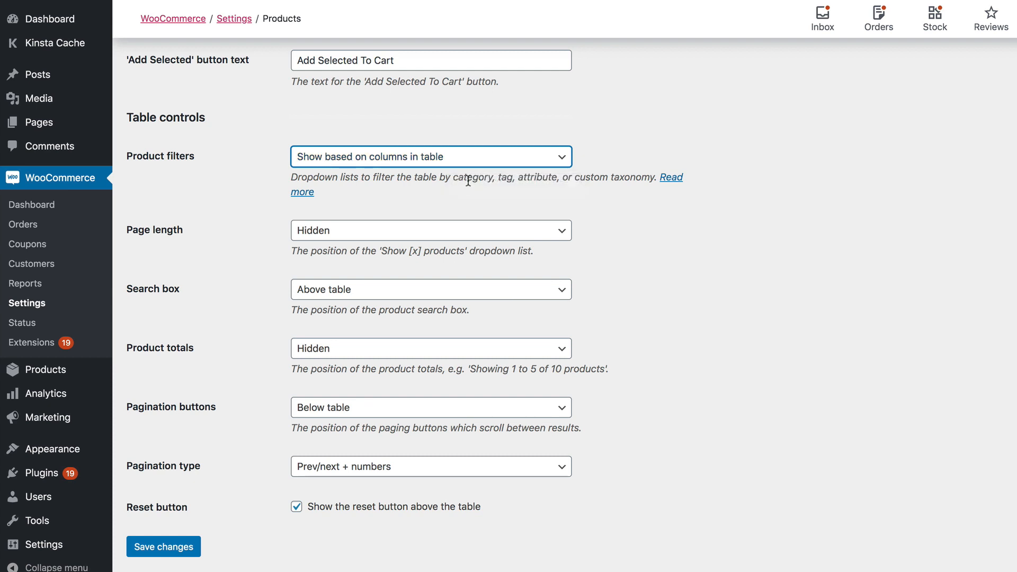
left_click(330, 164)
left_click(311, 224)
scroll(354, 212, "down", 1)
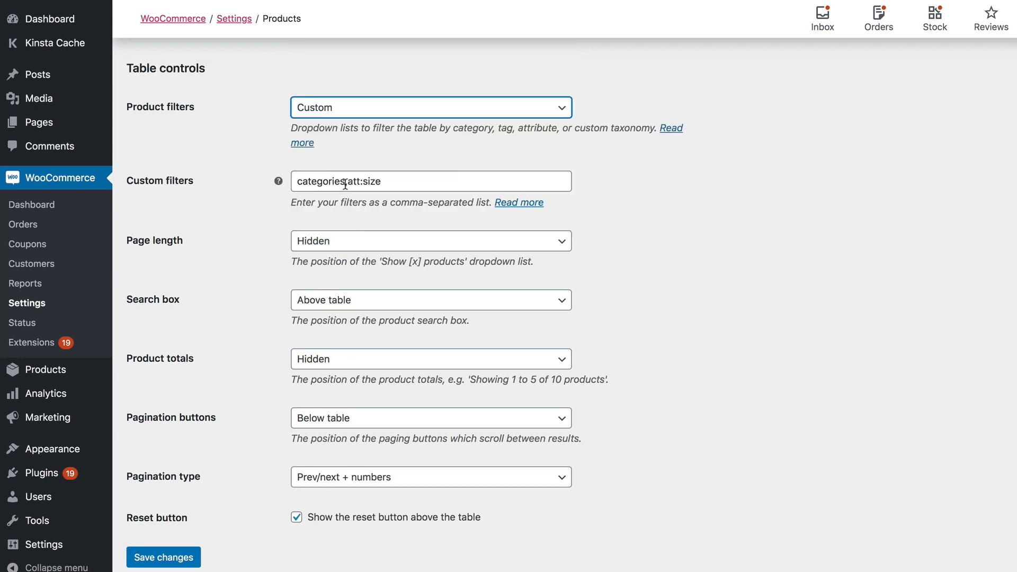
left_click_drag(297, 182, 385, 183)
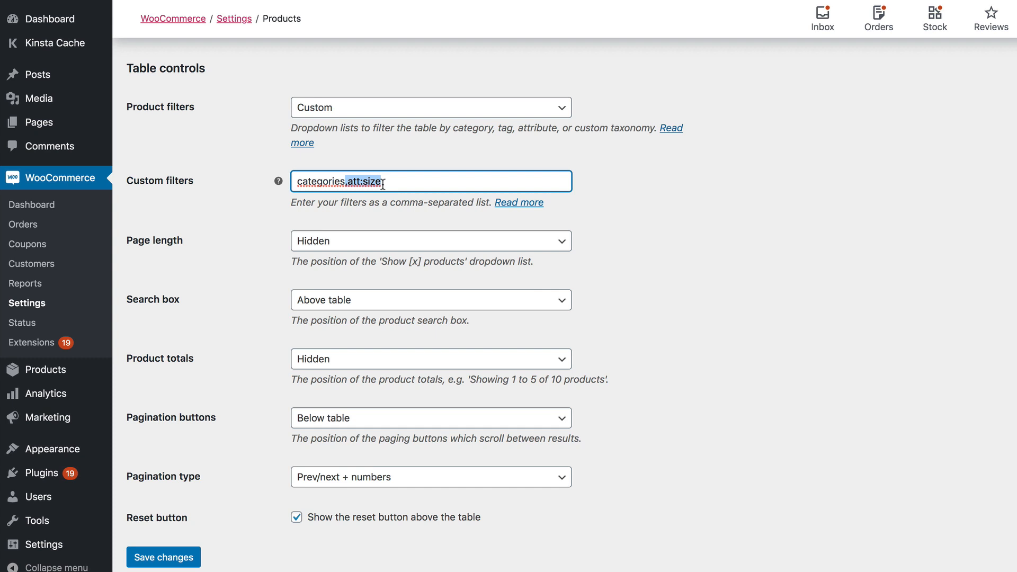
left_click(363, 183)
left_click(348, 181)
left_click_drag(348, 181, 289, 178)
left_click(387, 183)
left_click(359, 181)
left_click_drag(381, 182, 295, 183)
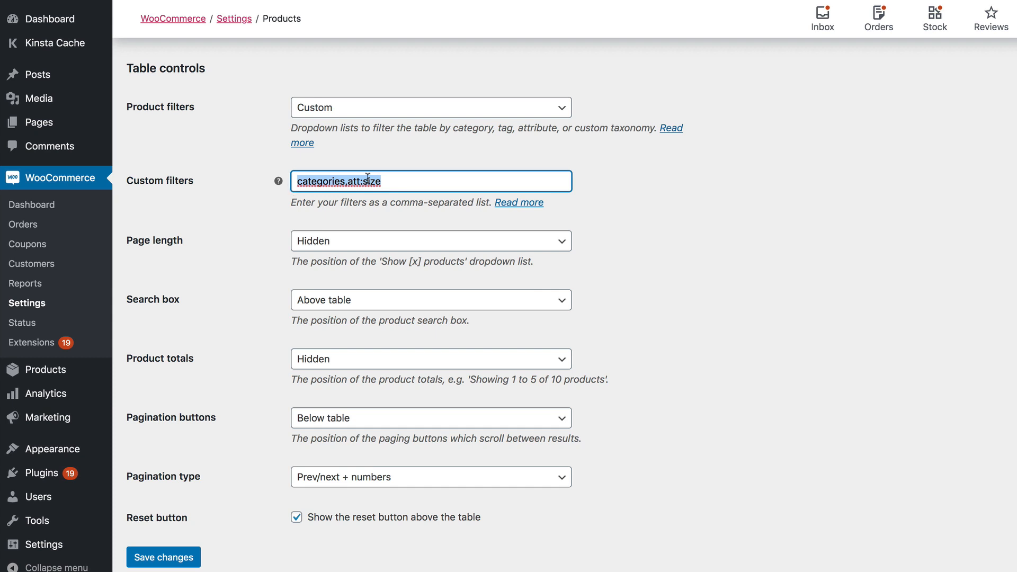
left_click_drag(383, 181, 292, 181)
left_click(298, 182)
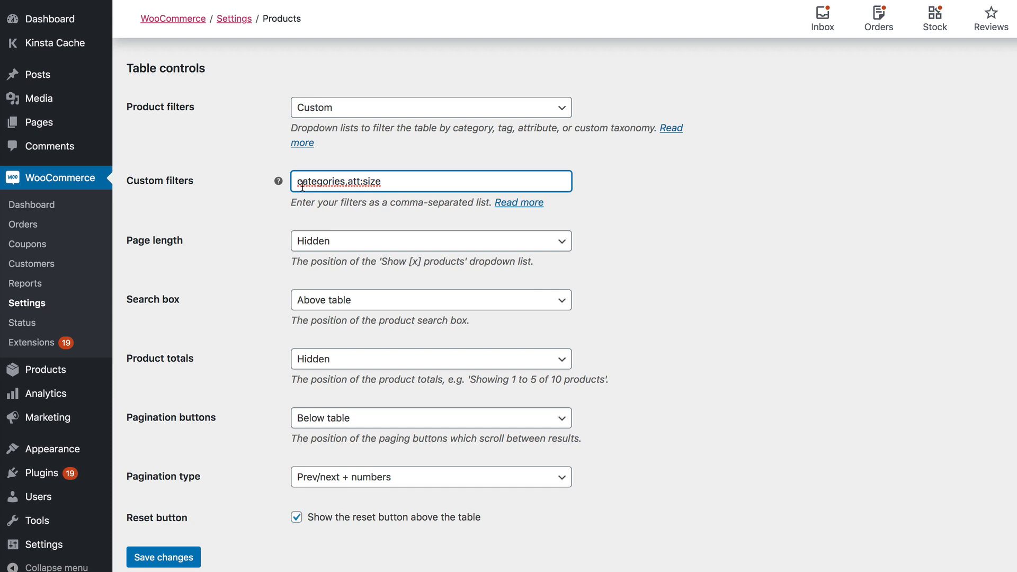
left_click(421, 186)
left_click(381, 246)
left_click(381, 245)
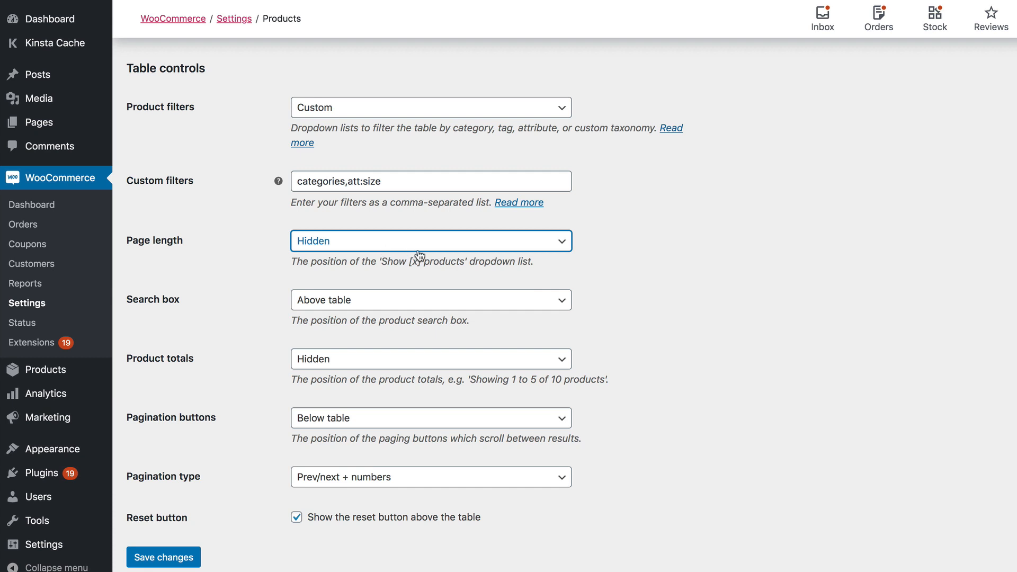
scroll(362, 310, "down", 1)
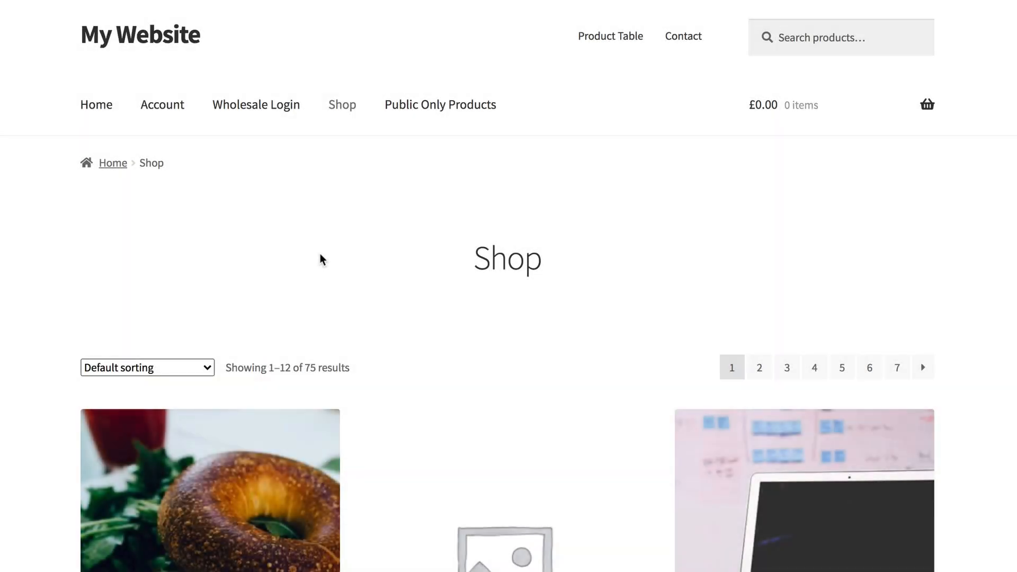
Sign in on the Wholesale Login page with the wholesale username and pasted password.
scroll(320, 255, "down", 3)
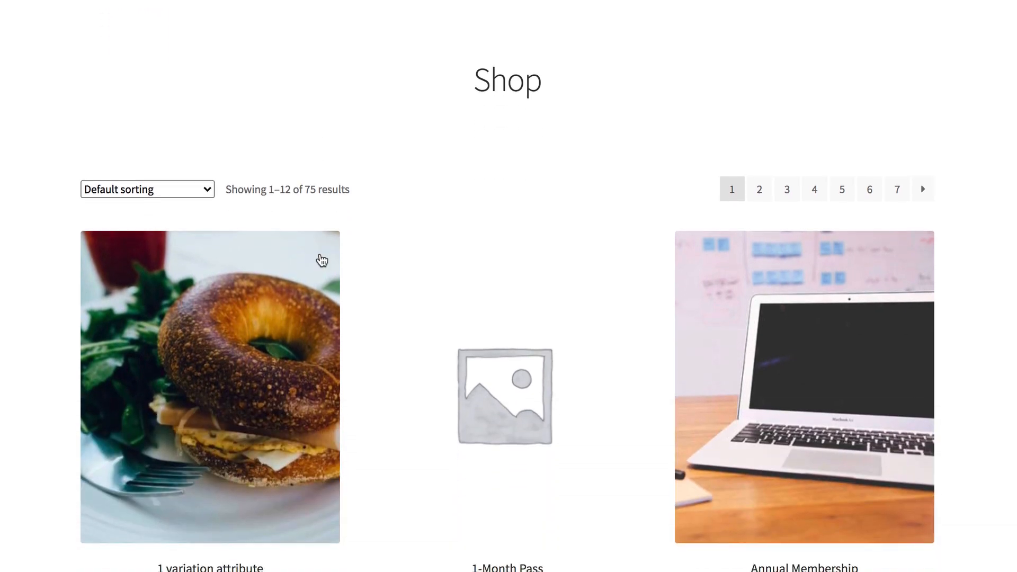
scroll(321, 260, "down", 1)
scroll(322, 260, "down", 1)
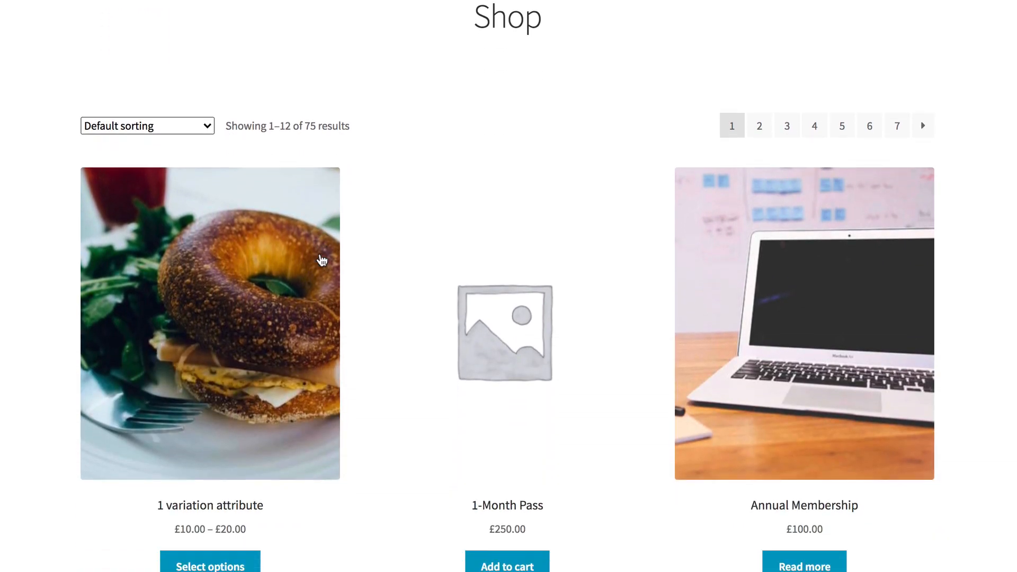
scroll(321, 260, "down", 2)
scroll(322, 260, "down", 3)
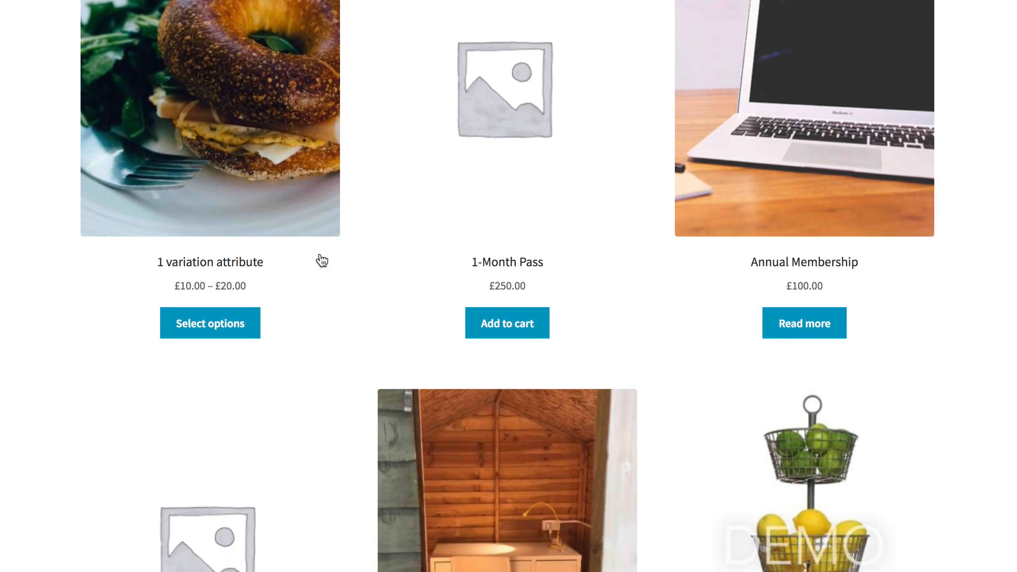
scroll(323, 261, "down", 4)
scroll(324, 262, "down", 1)
scroll(324, 262, "down", 2)
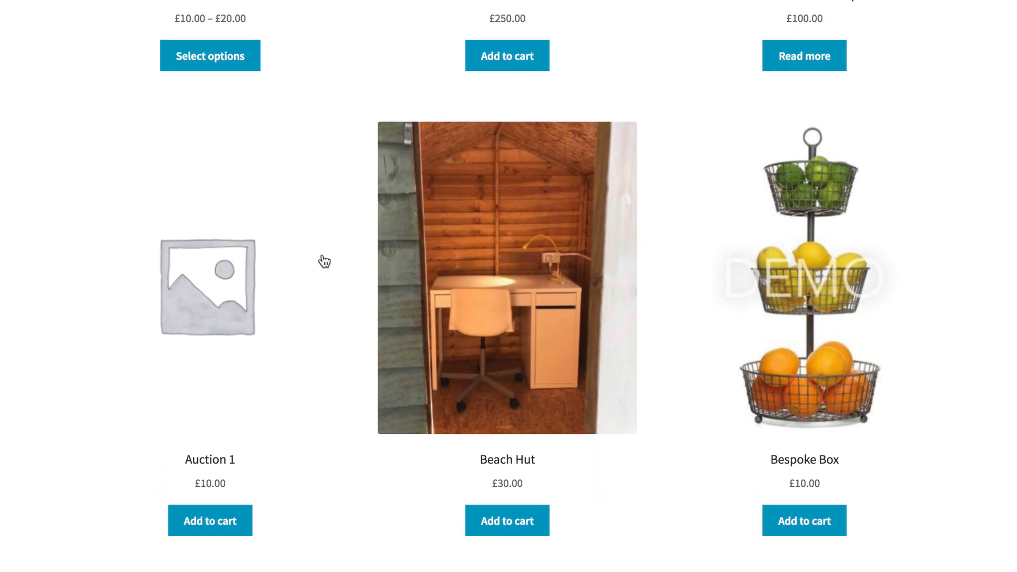
scroll(324, 262, "up", 12)
scroll(323, 260, "up", 4)
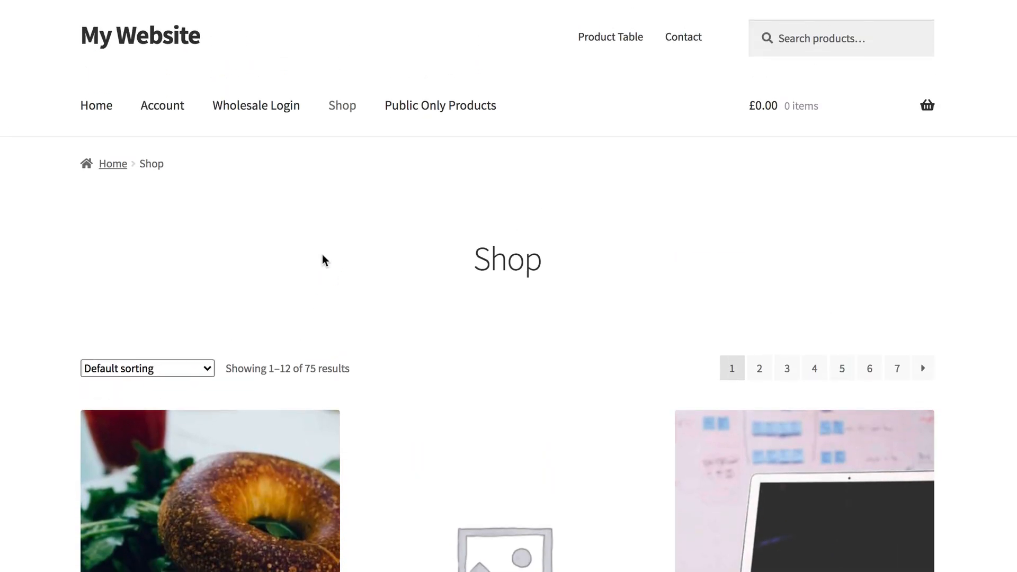
left_click(252, 110)
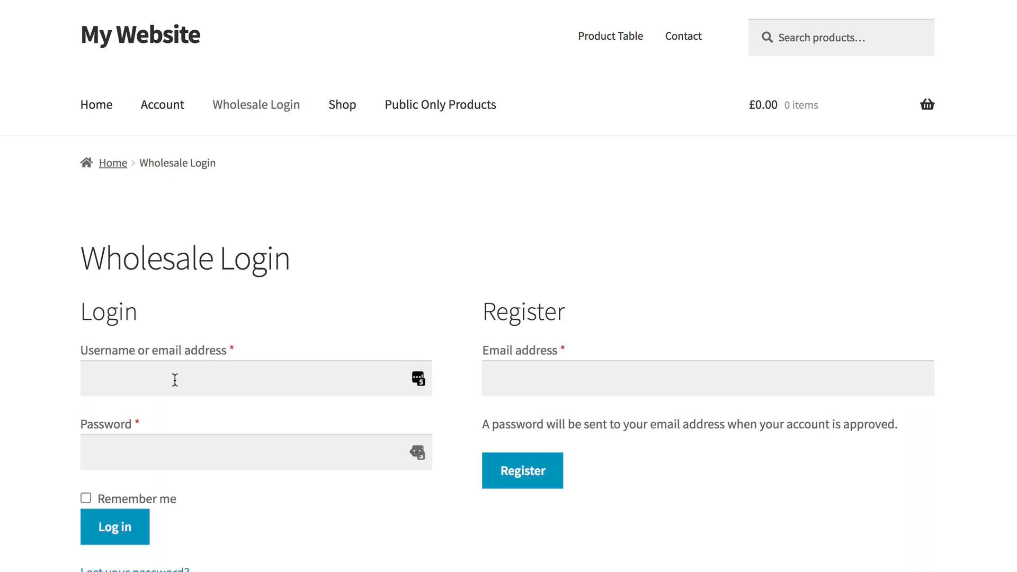
left_click(175, 379)
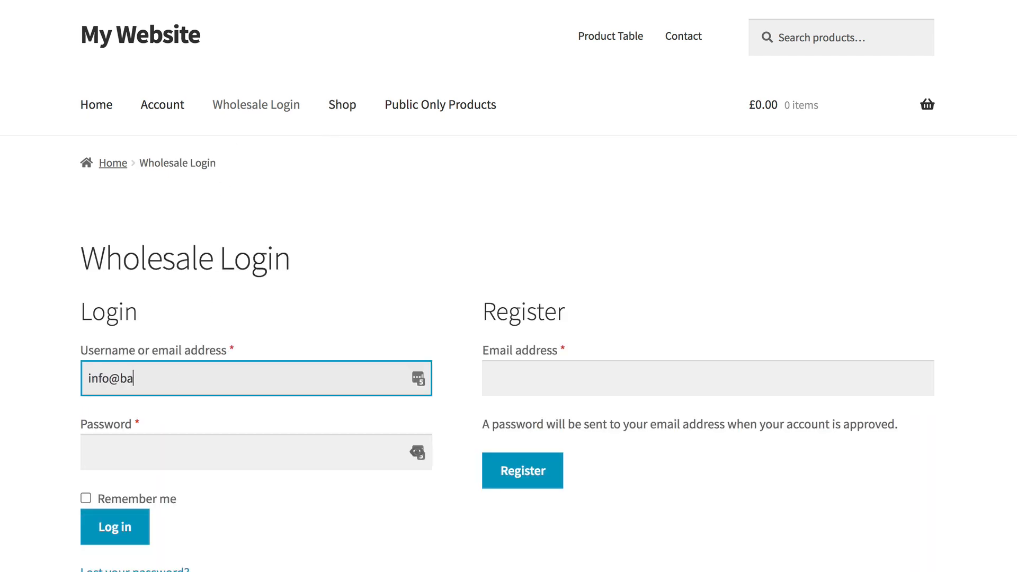
left_click(184, 448)
key("super+v")
left_click(123, 532)
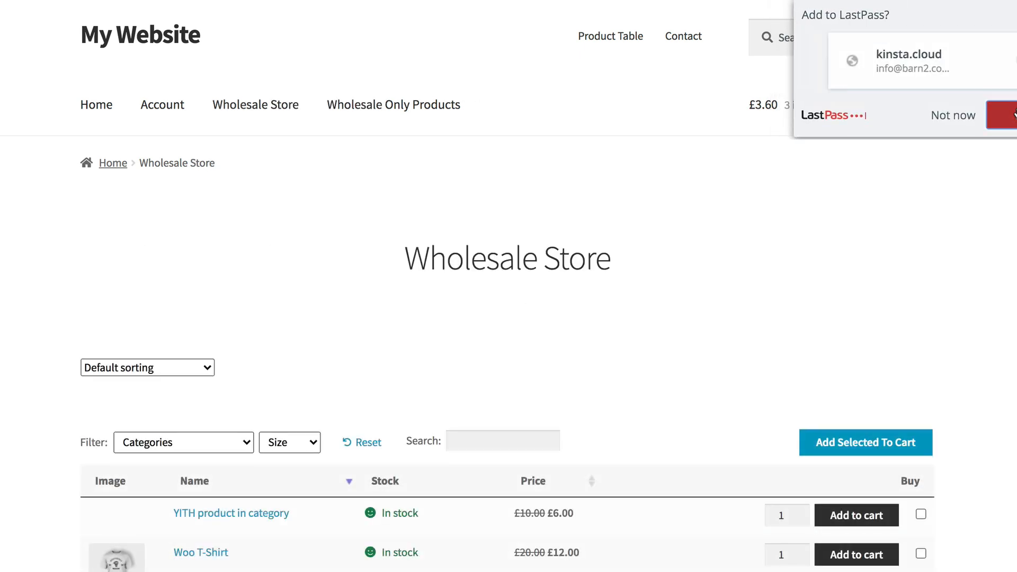
Save the login in the password manager and scroll the product order table.
left_click(997, 108)
scroll(705, 293, "down", 6)
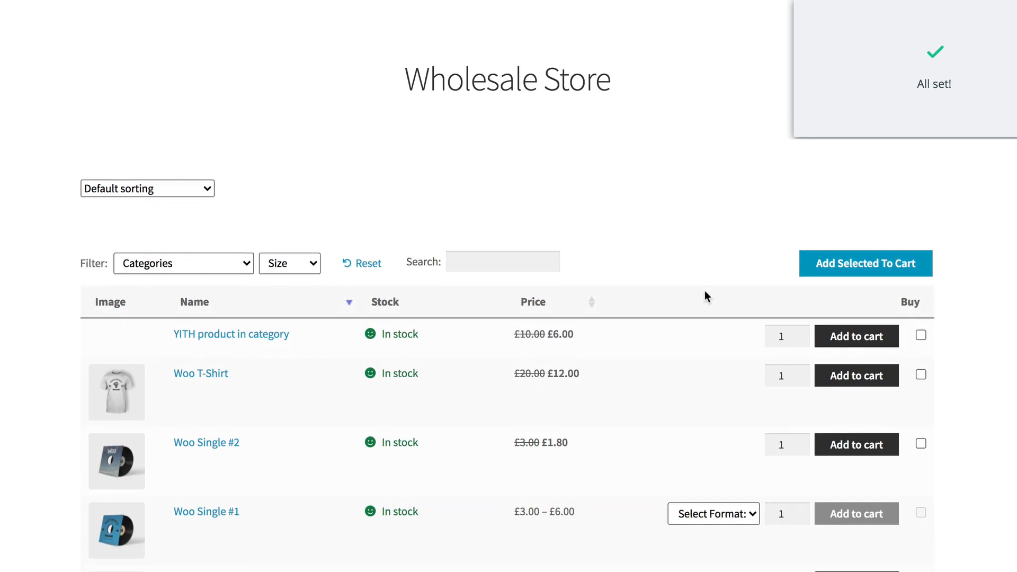
scroll(704, 291, "down", 2)
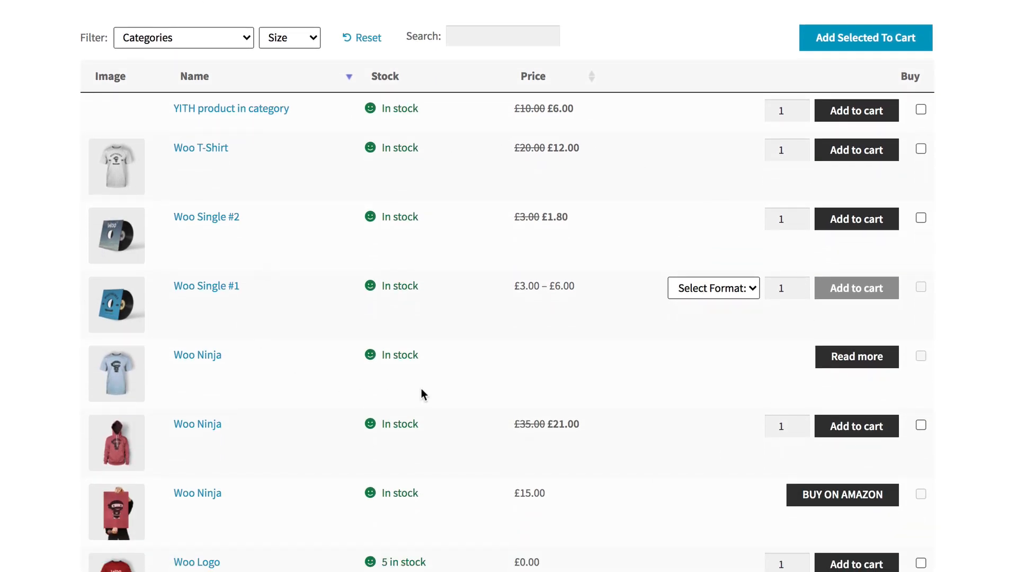
scroll(297, 318, "down", 2)
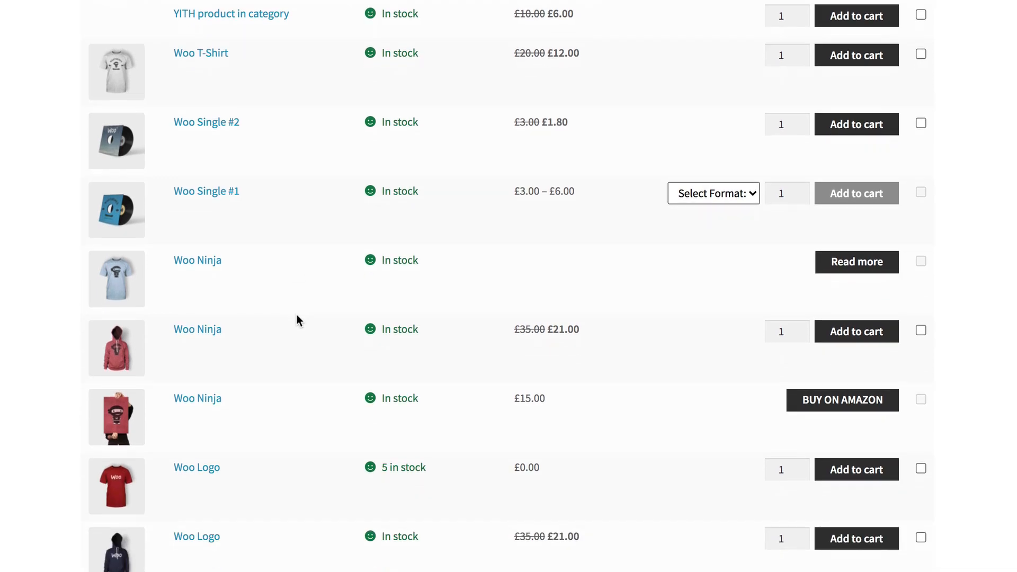
scroll(297, 315, "up", 2)
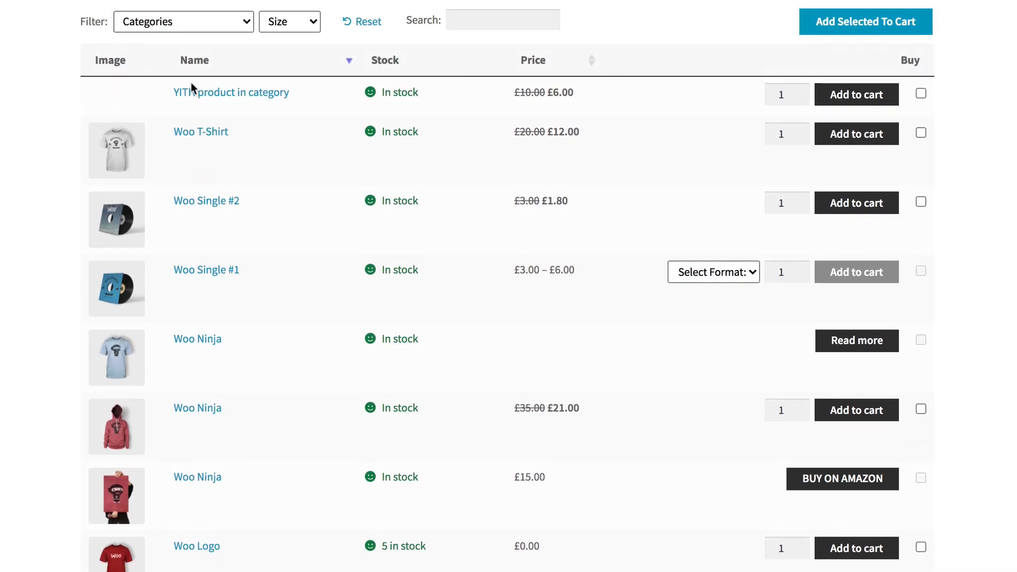
Filter the table to Clothing in Medium size, then reset the filters.
left_click(216, 28)
left_click(149, 22)
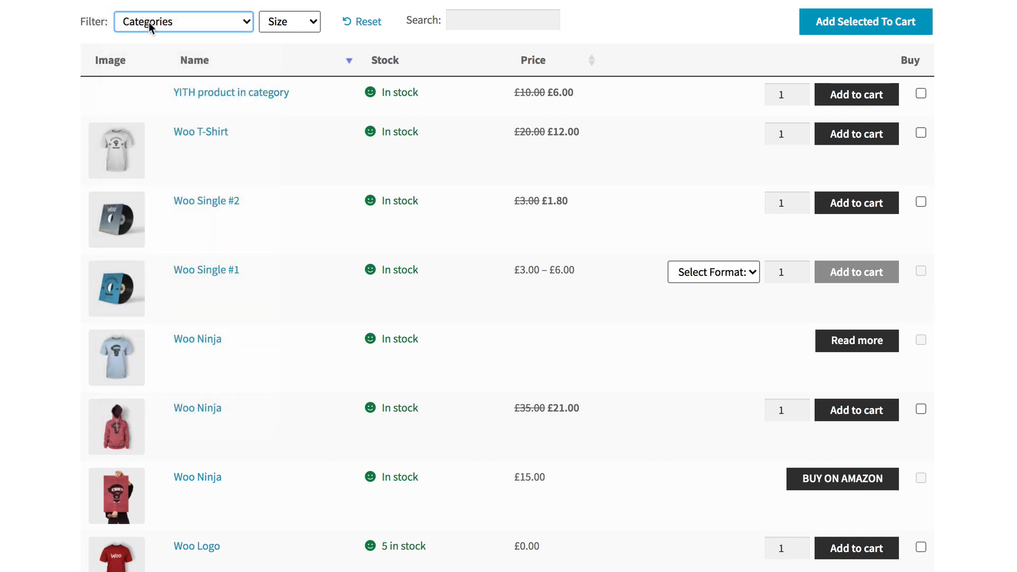
left_click(149, 22)
left_click(197, 88)
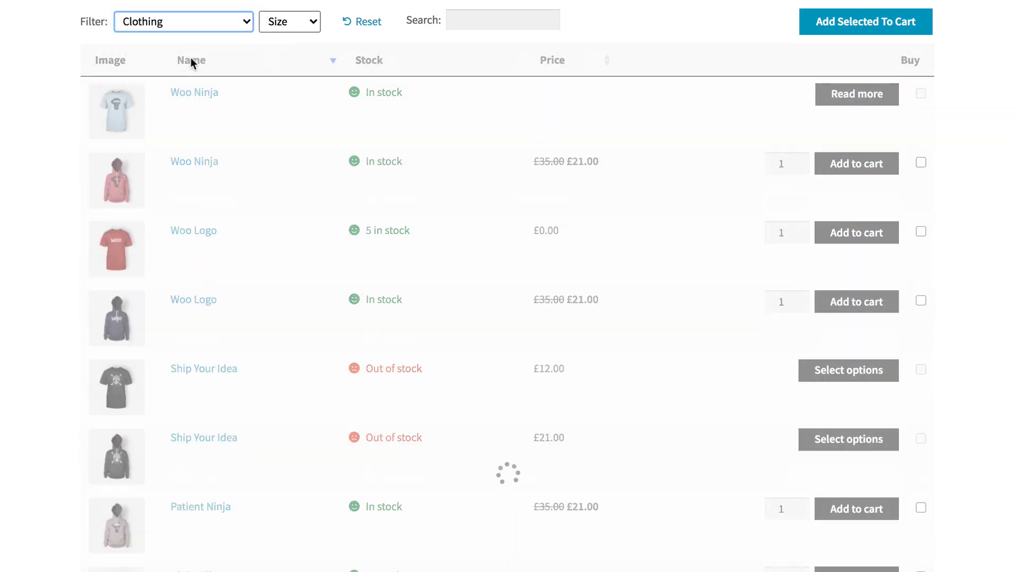
scroll(190, 60, "up", 1)
left_click(300, 56)
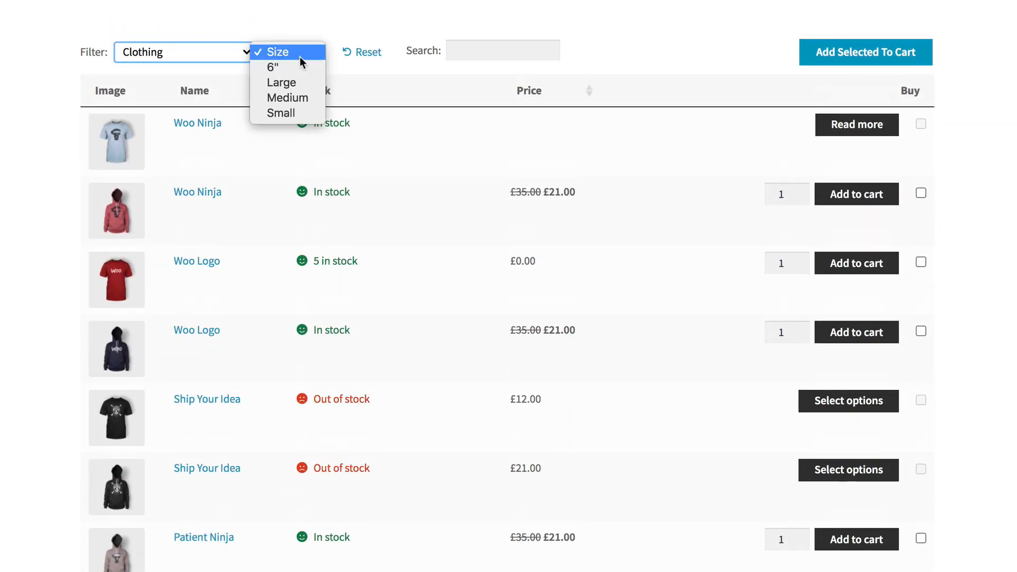
left_click(295, 98)
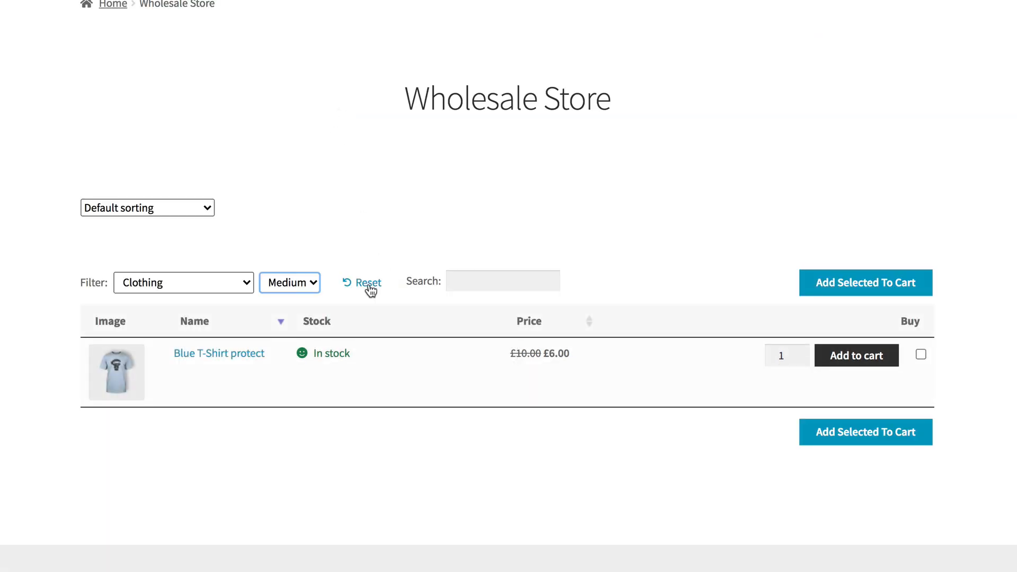
left_click(368, 282)
scroll(377, 281, "down", 5)
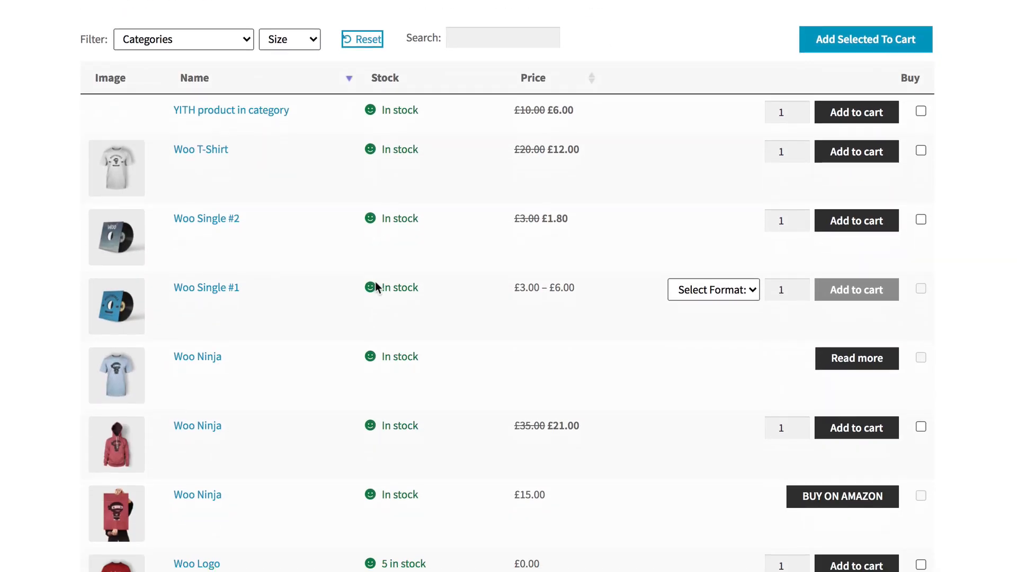
Tick YITH product in category and Woo T-Shirt with quantity 3, and set Woo Single #1 to MP3.
left_click(223, 42)
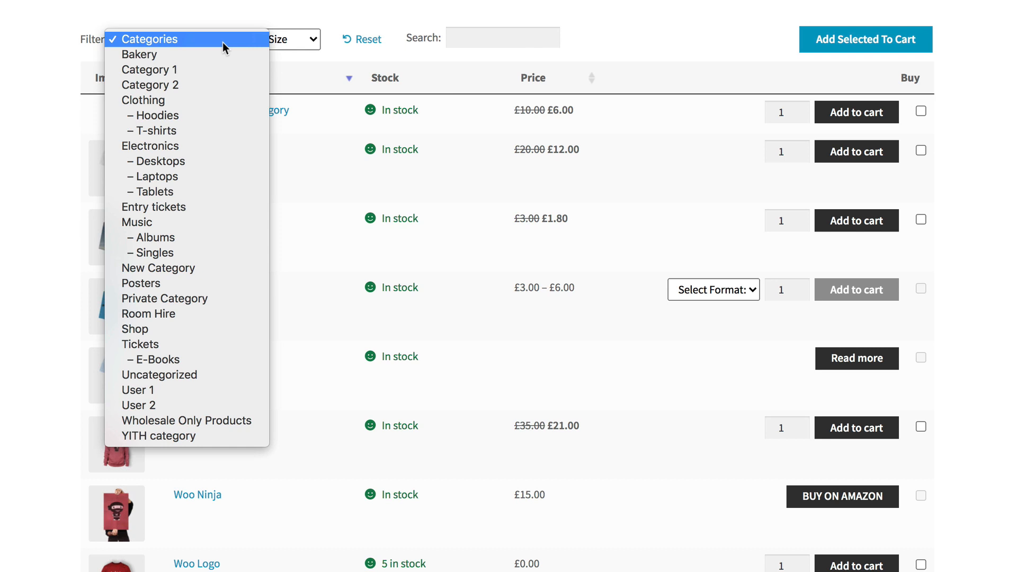
left_click(222, 42)
left_click(920, 111)
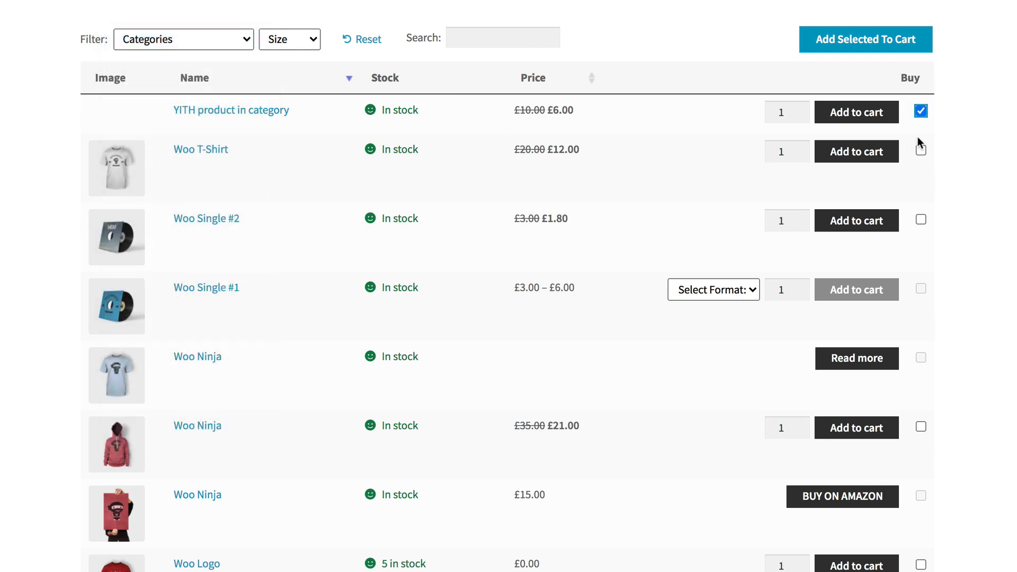
left_click(920, 150)
double_click(802, 149)
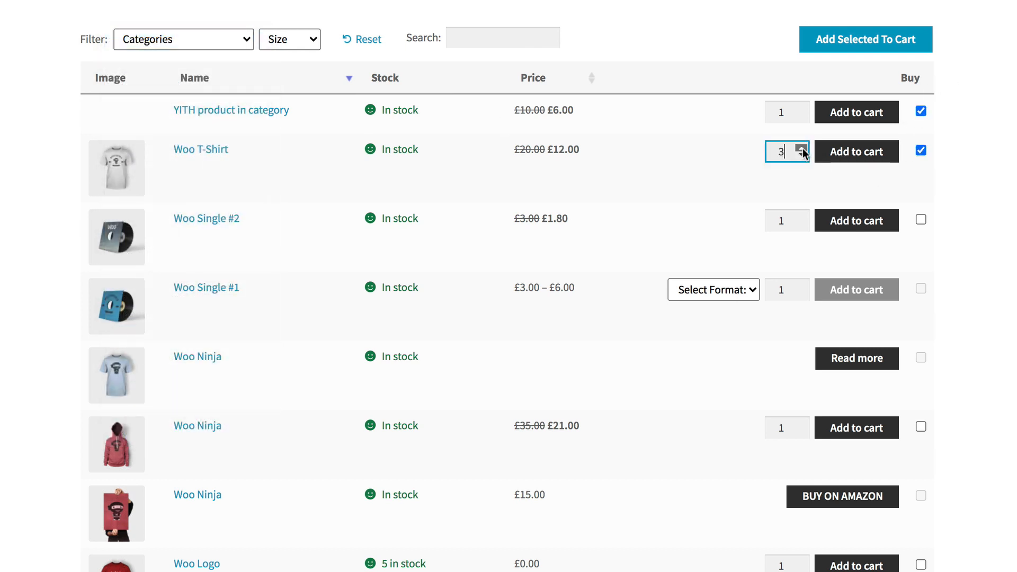
left_click(716, 294)
key("Down")
key("Return")
Tick Variable product in Black and add all selected products to the cart.
scroll(734, 415, "down", 9)
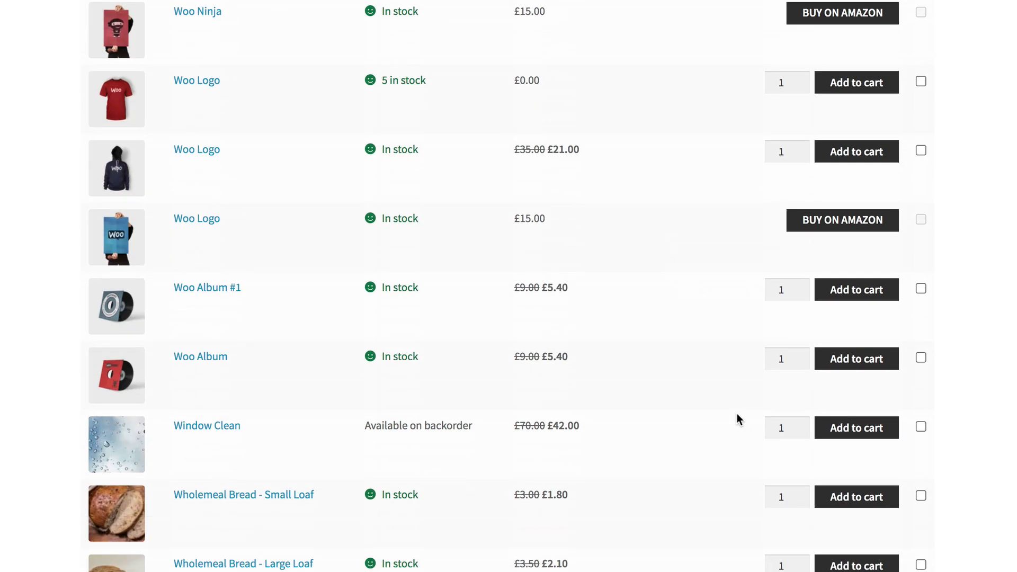
scroll(736, 413, "down", 6)
left_click(731, 452)
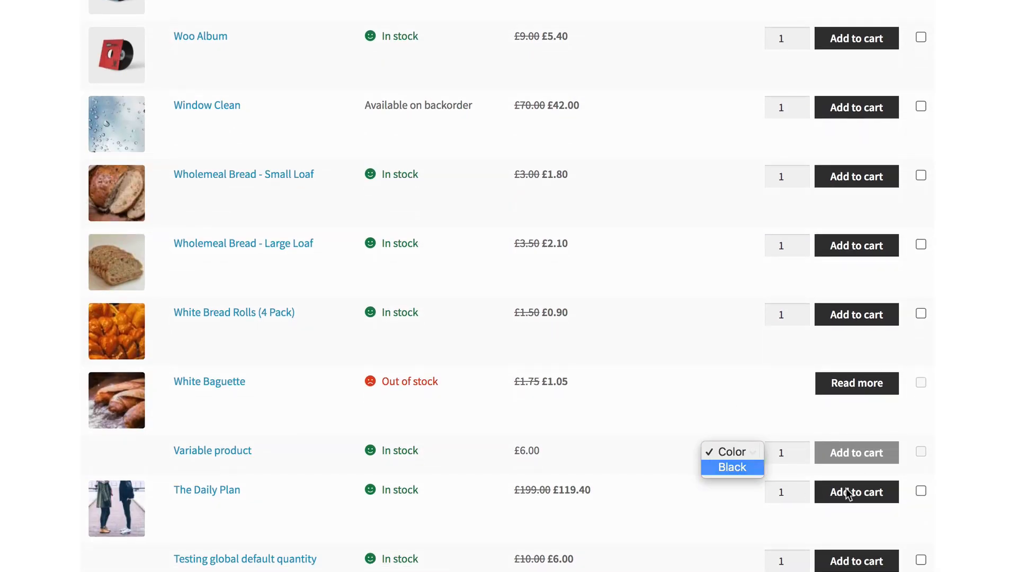
key("Return")
left_click(920, 451)
scroll(921, 451, "down", 3)
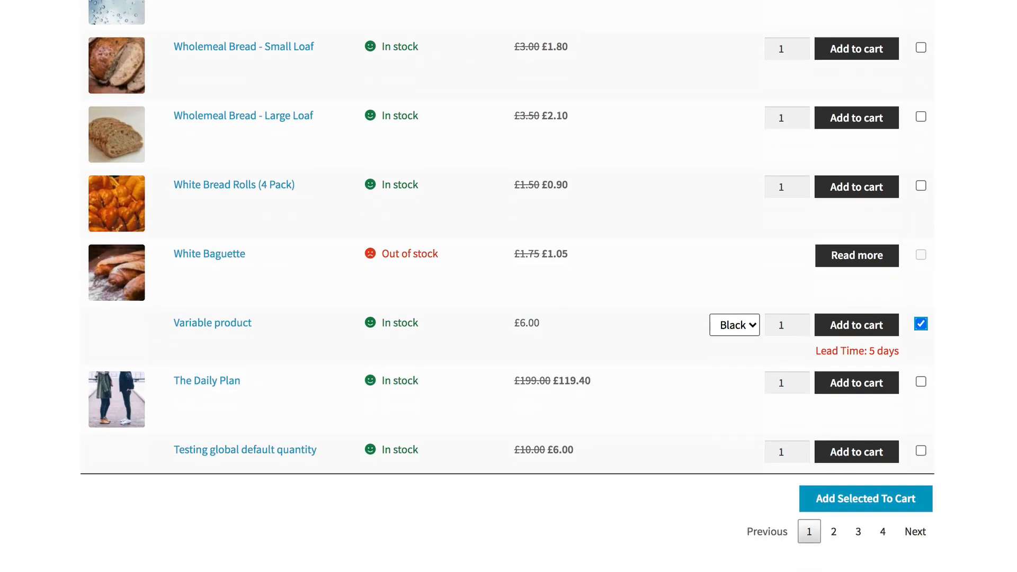
left_click(853, 499)
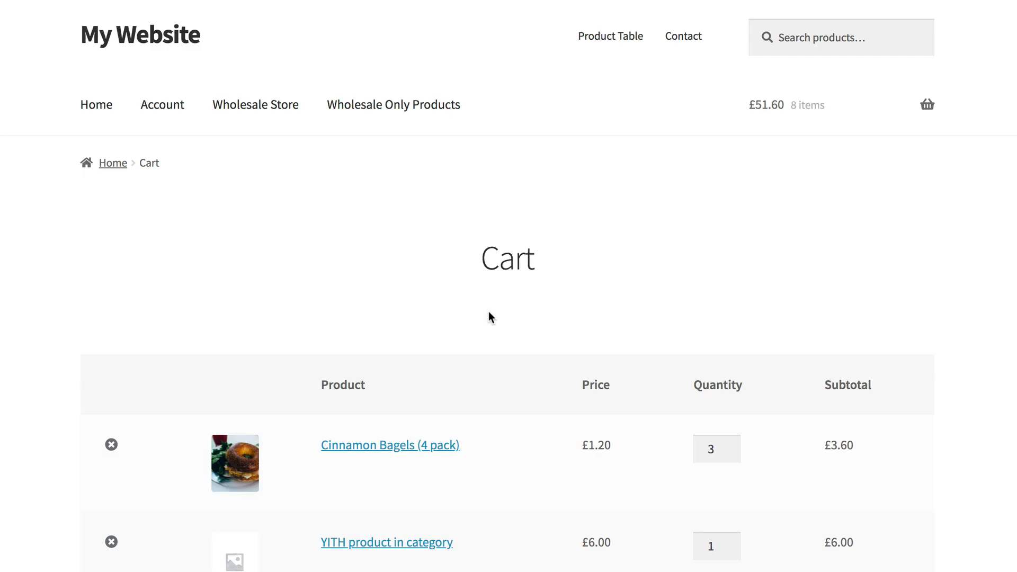
scroll(488, 310, "down", 4)
scroll(488, 312, "up", 1)
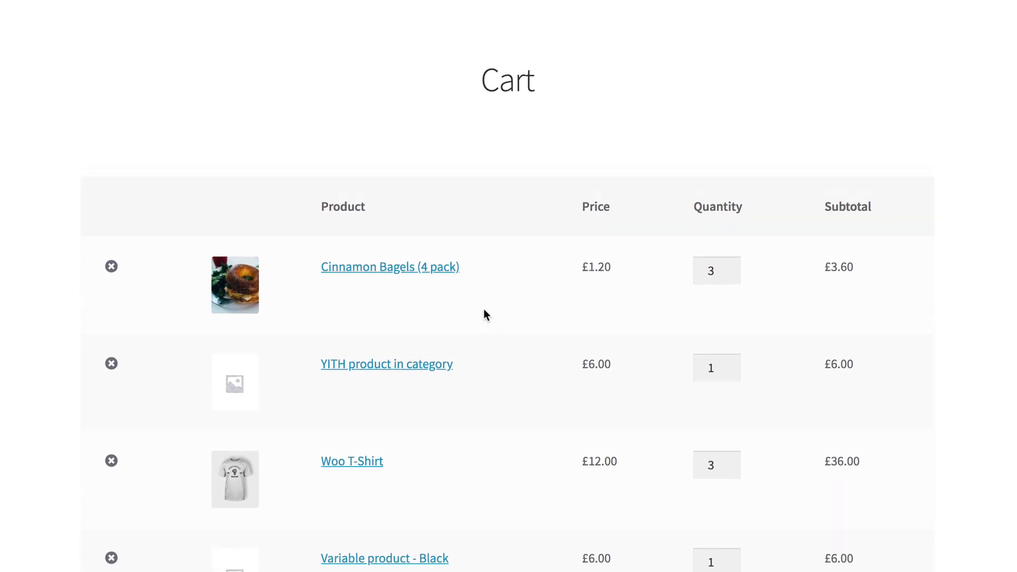
scroll(482, 312, "up", 3)
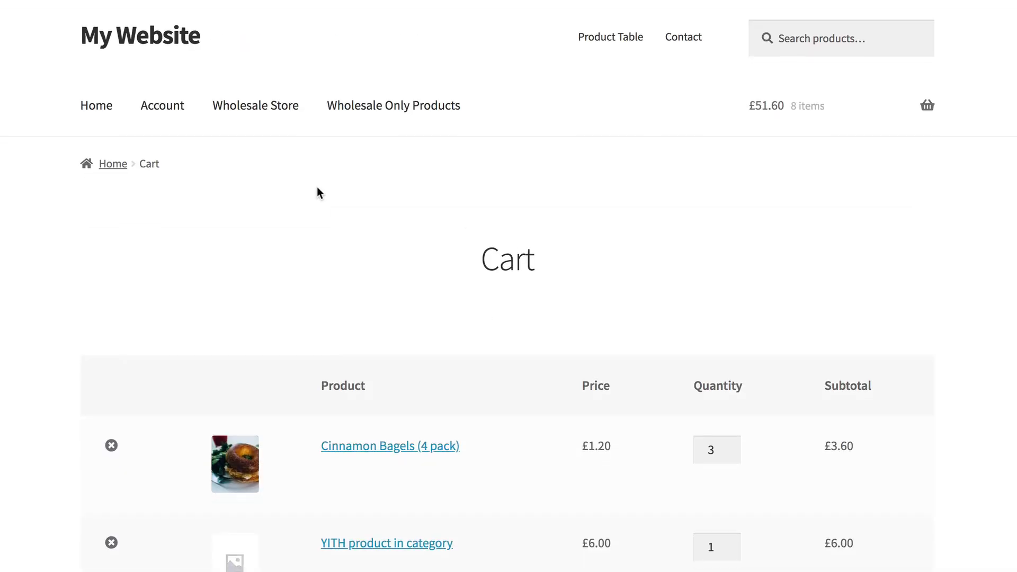
left_click(248, 109)
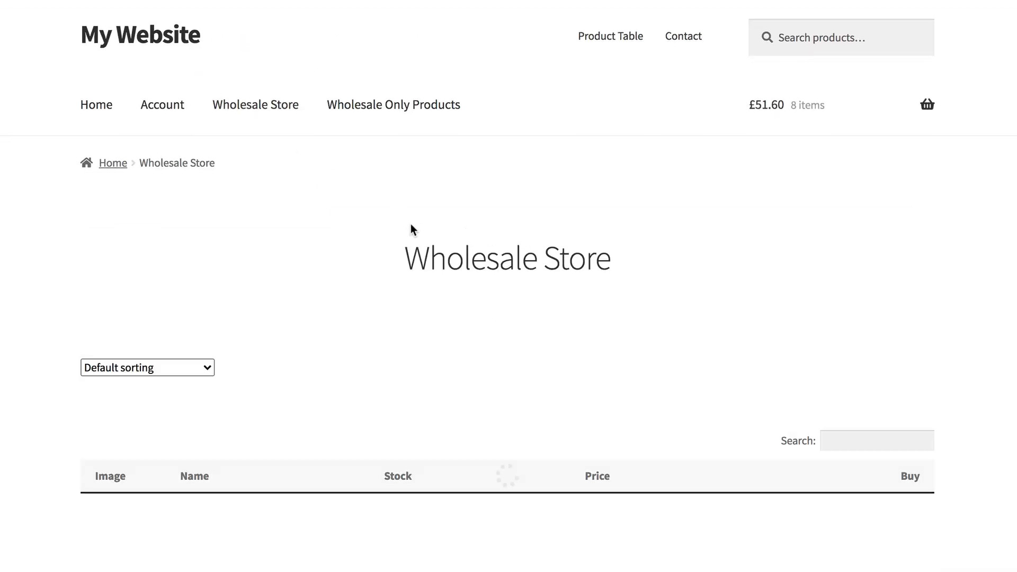
scroll(412, 249, "down", 5)
scroll(413, 247, "down", 3)
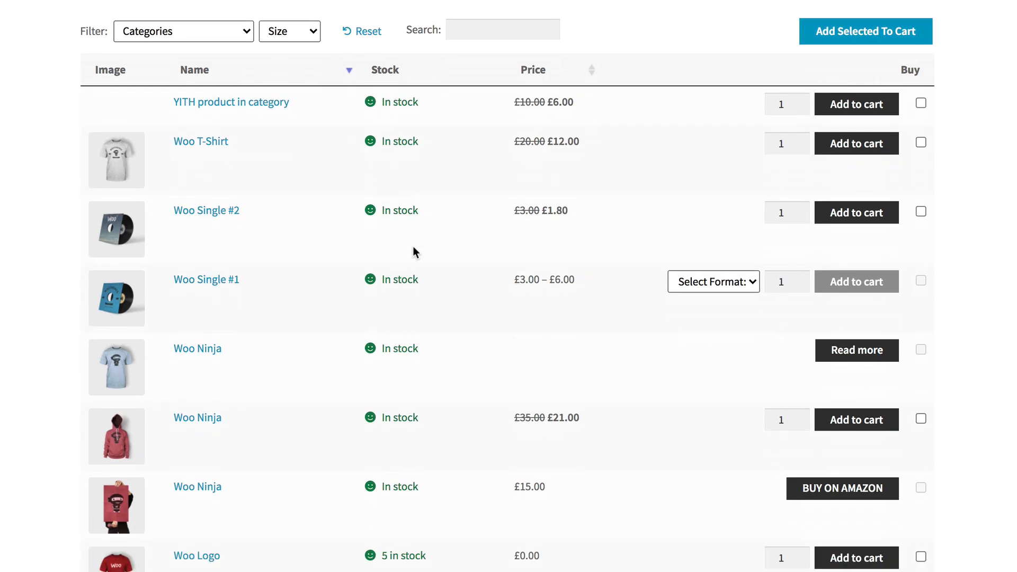